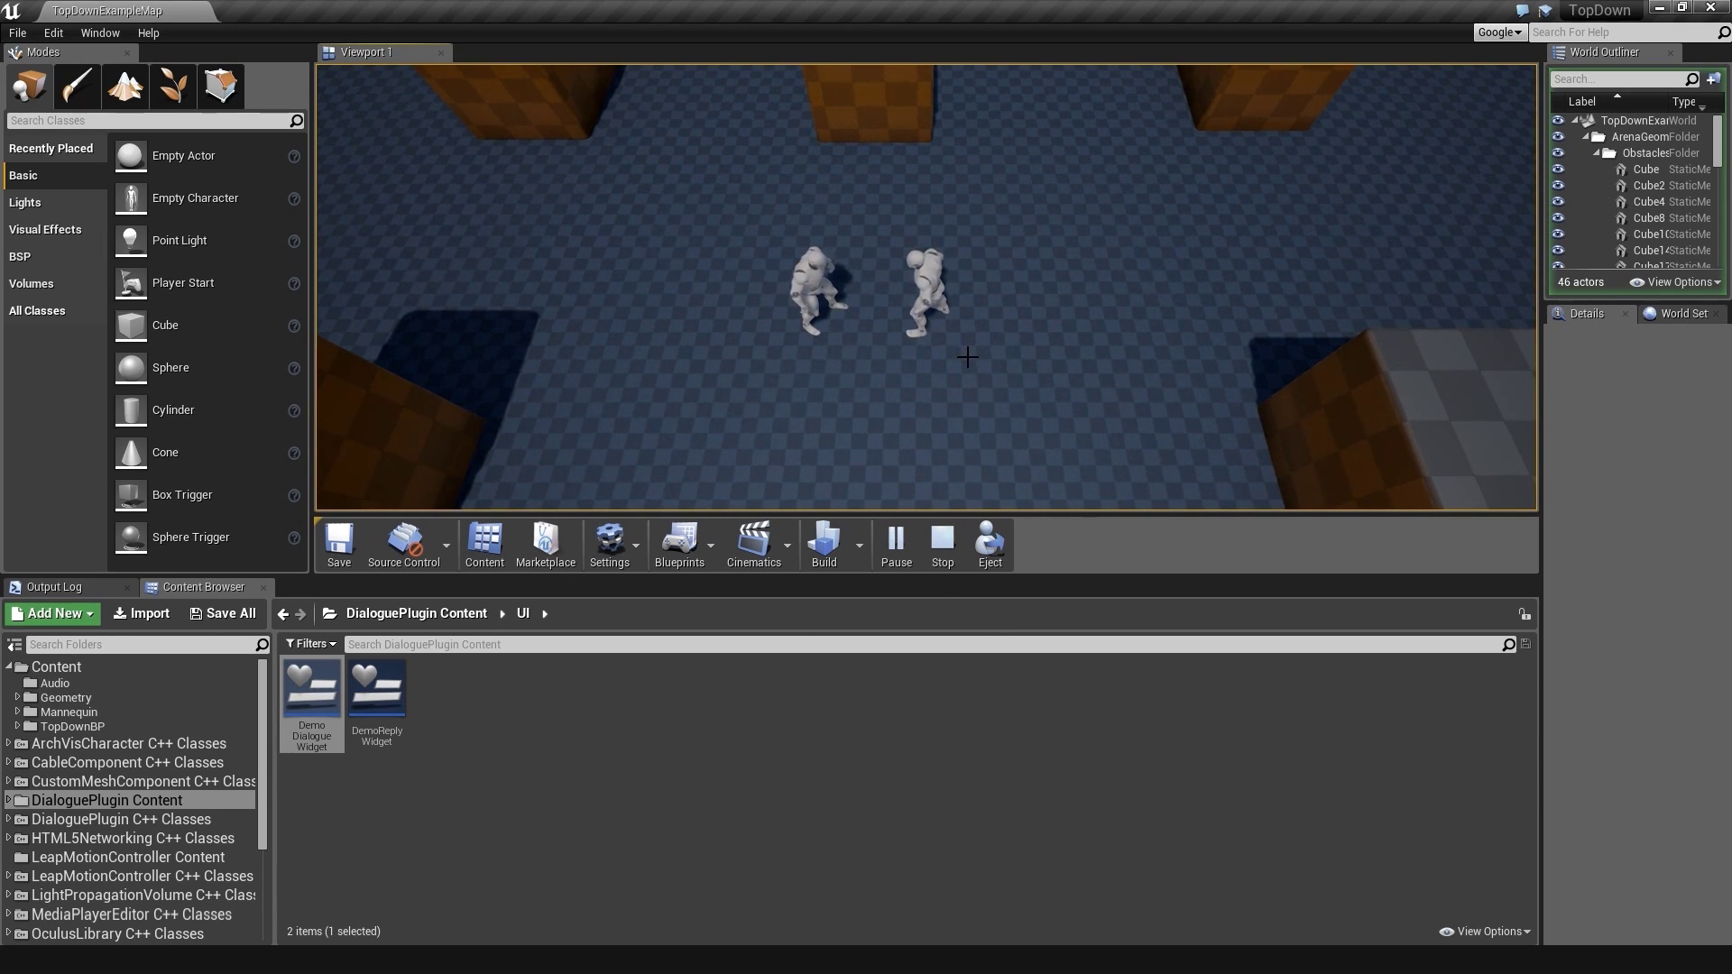
Play through the blacksmith's conversation, praising the forge, asking the way to the tavern, continuing, asking another question and saying goodbye
left_click(809, 281)
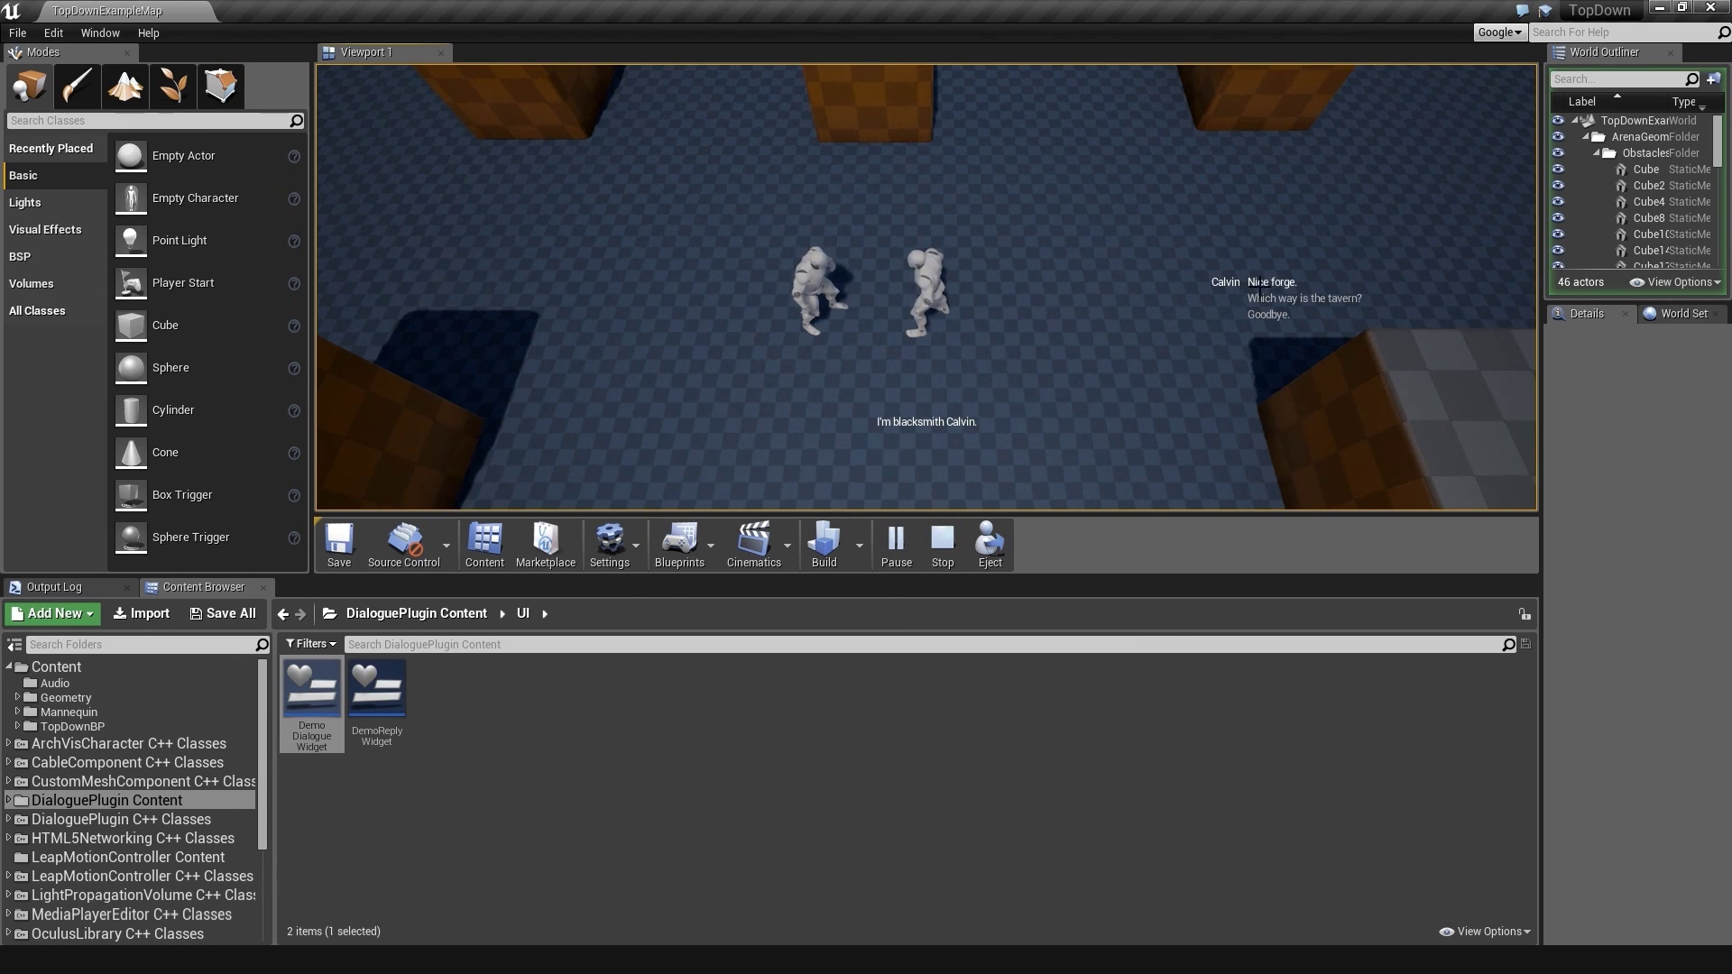
left_click(1270, 282)
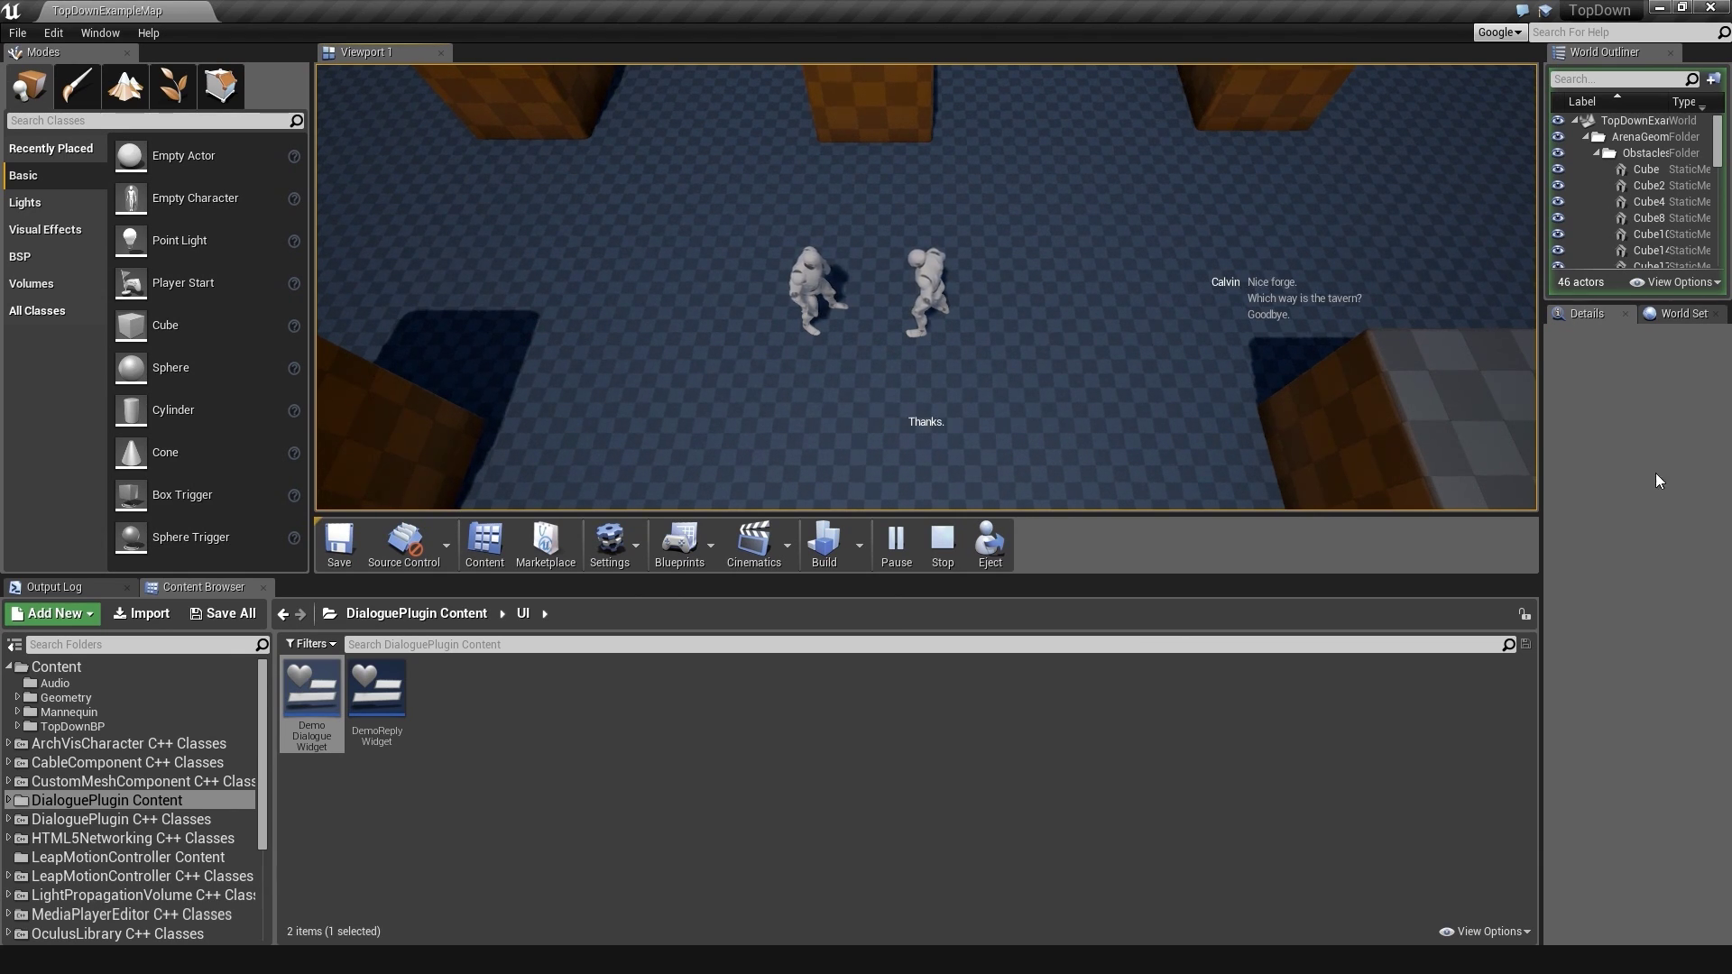
left_click(1351, 311)
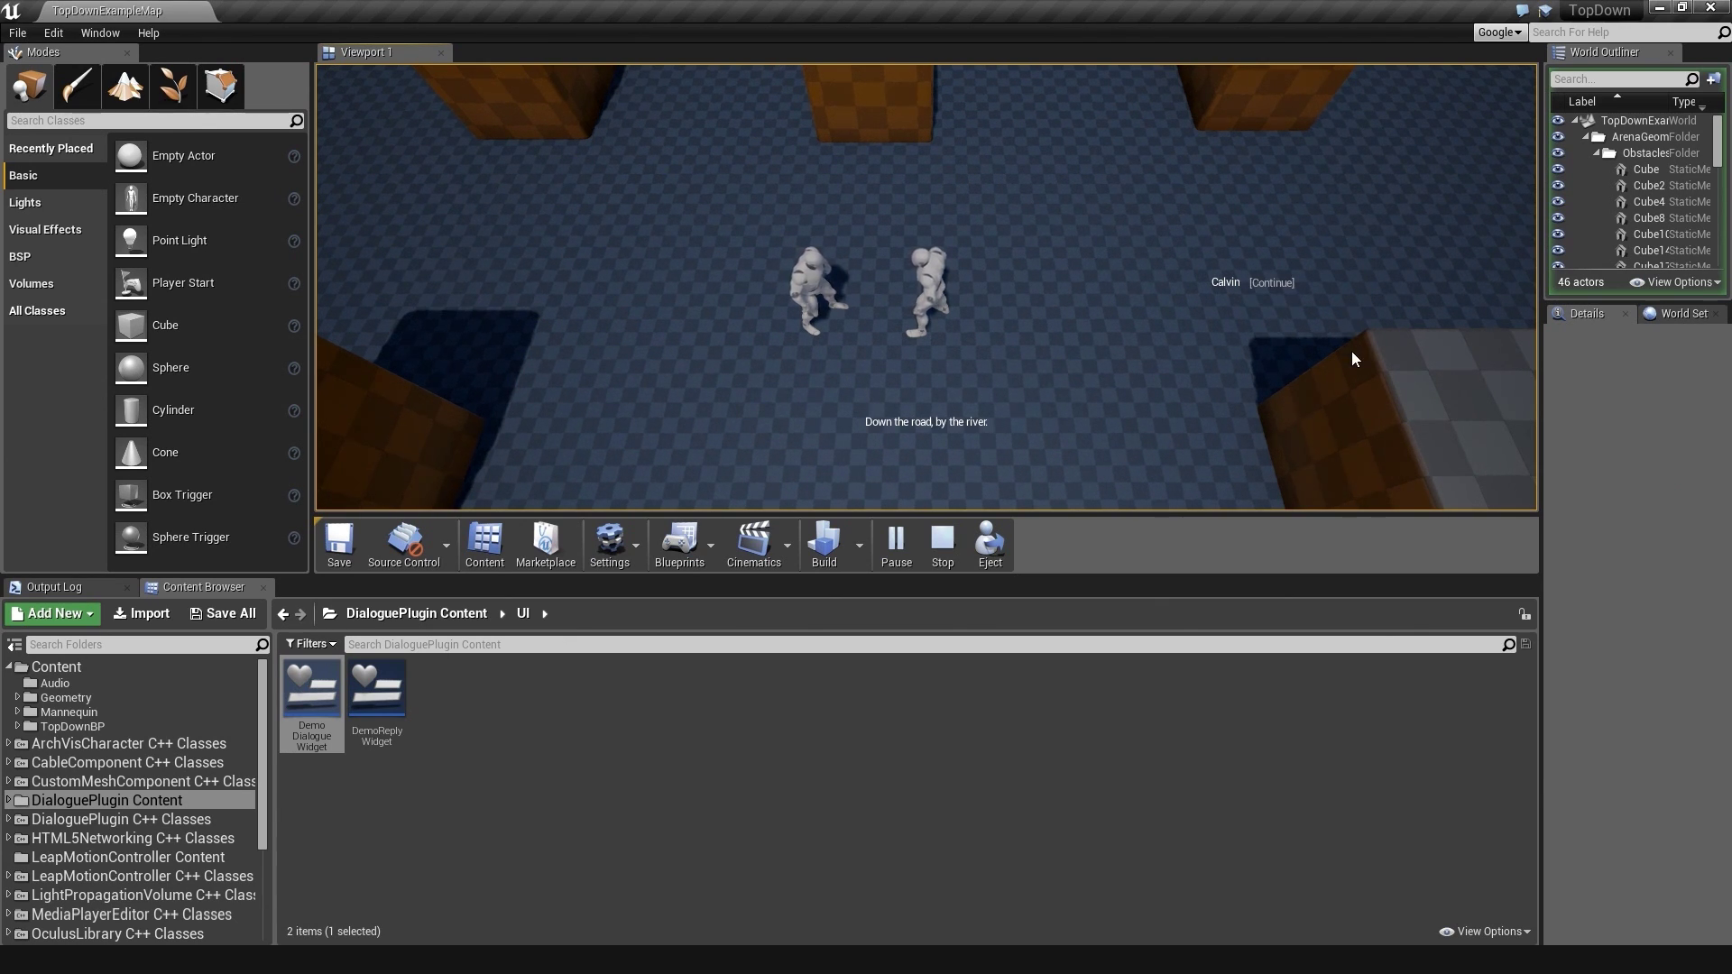
left_click(1291, 283)
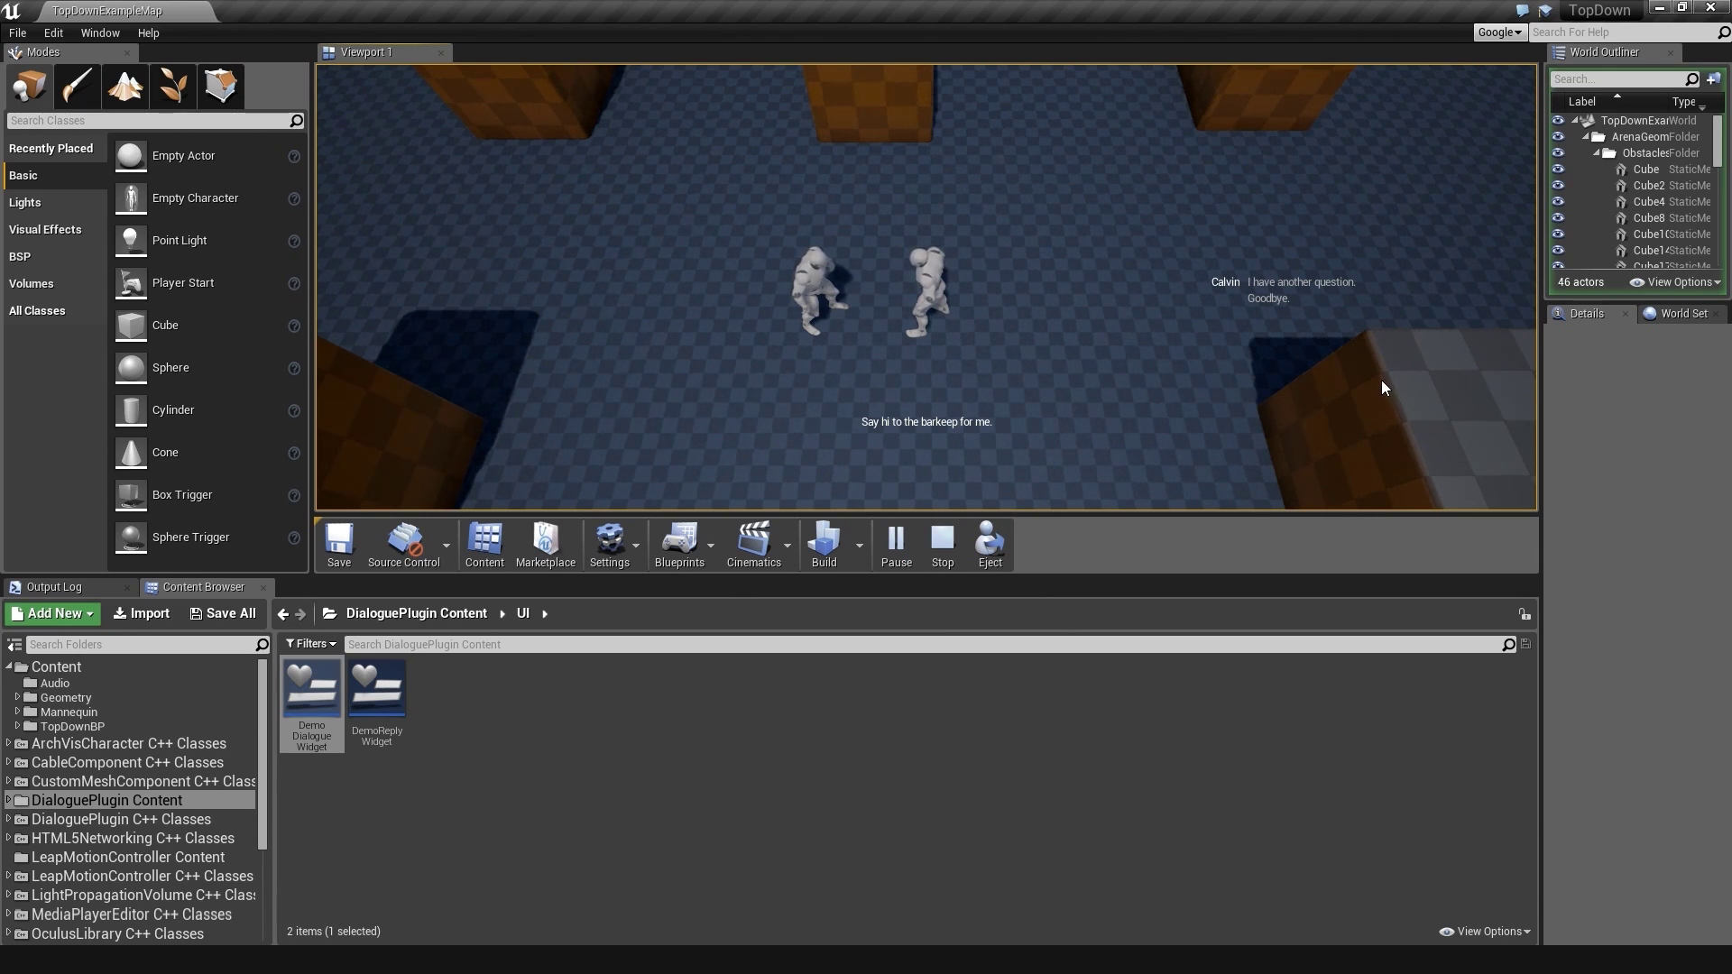
left_click(1336, 279)
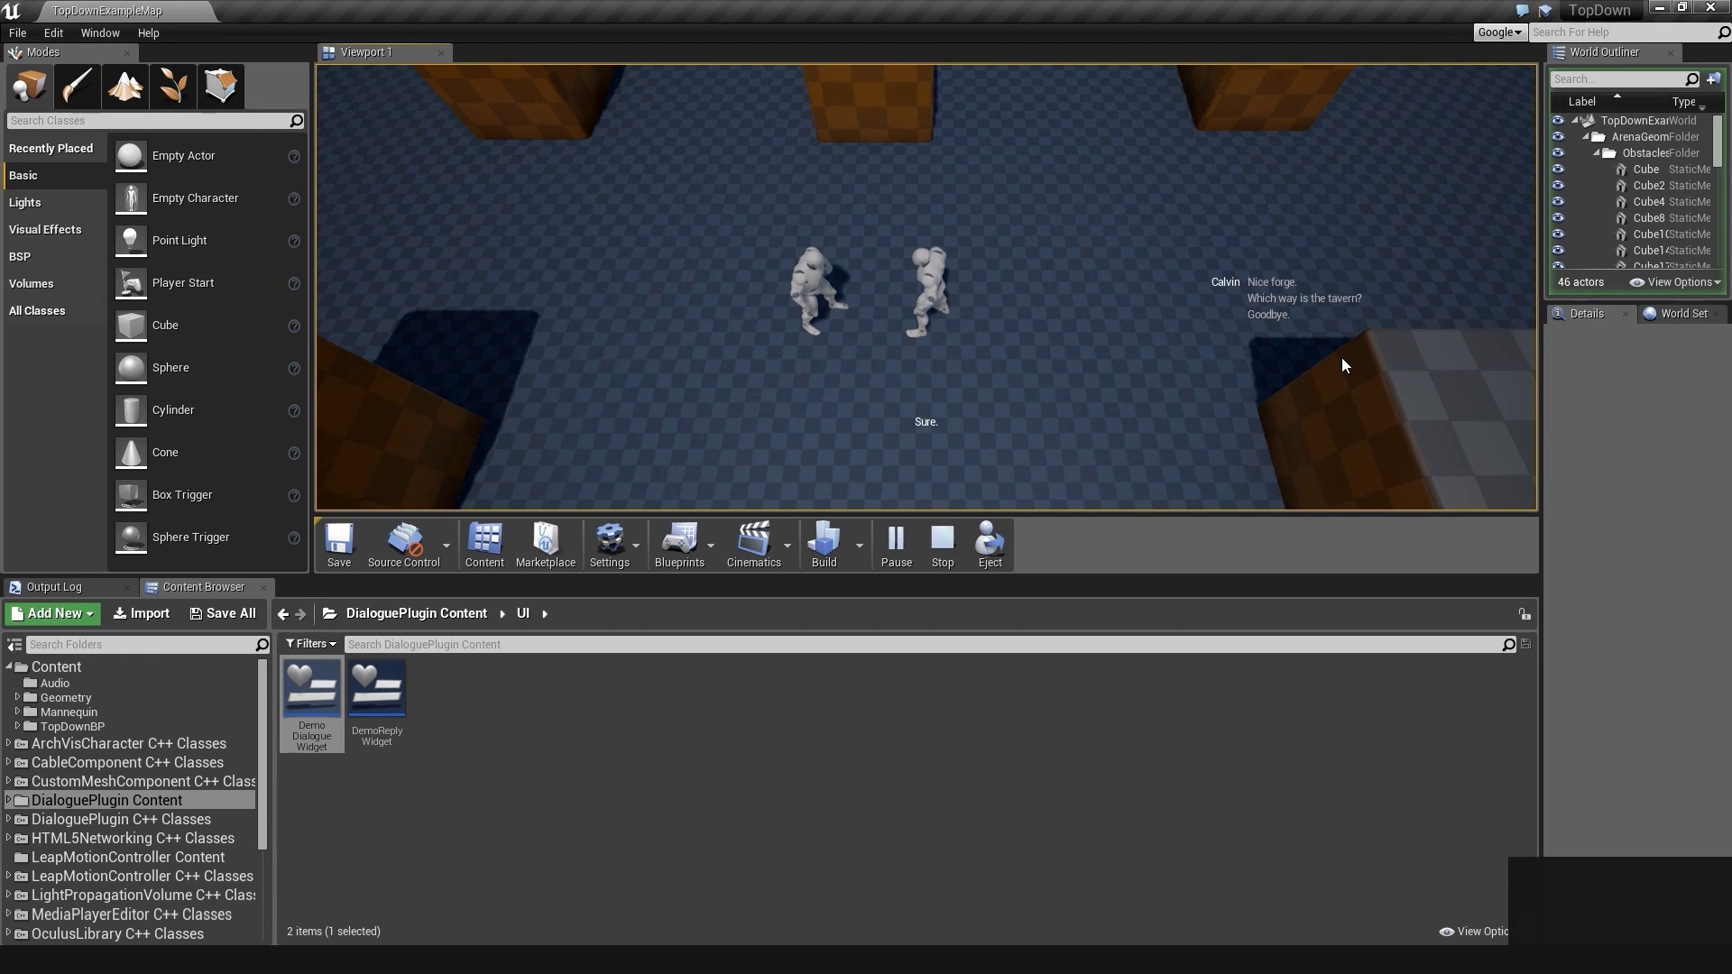
left_click(1275, 315)
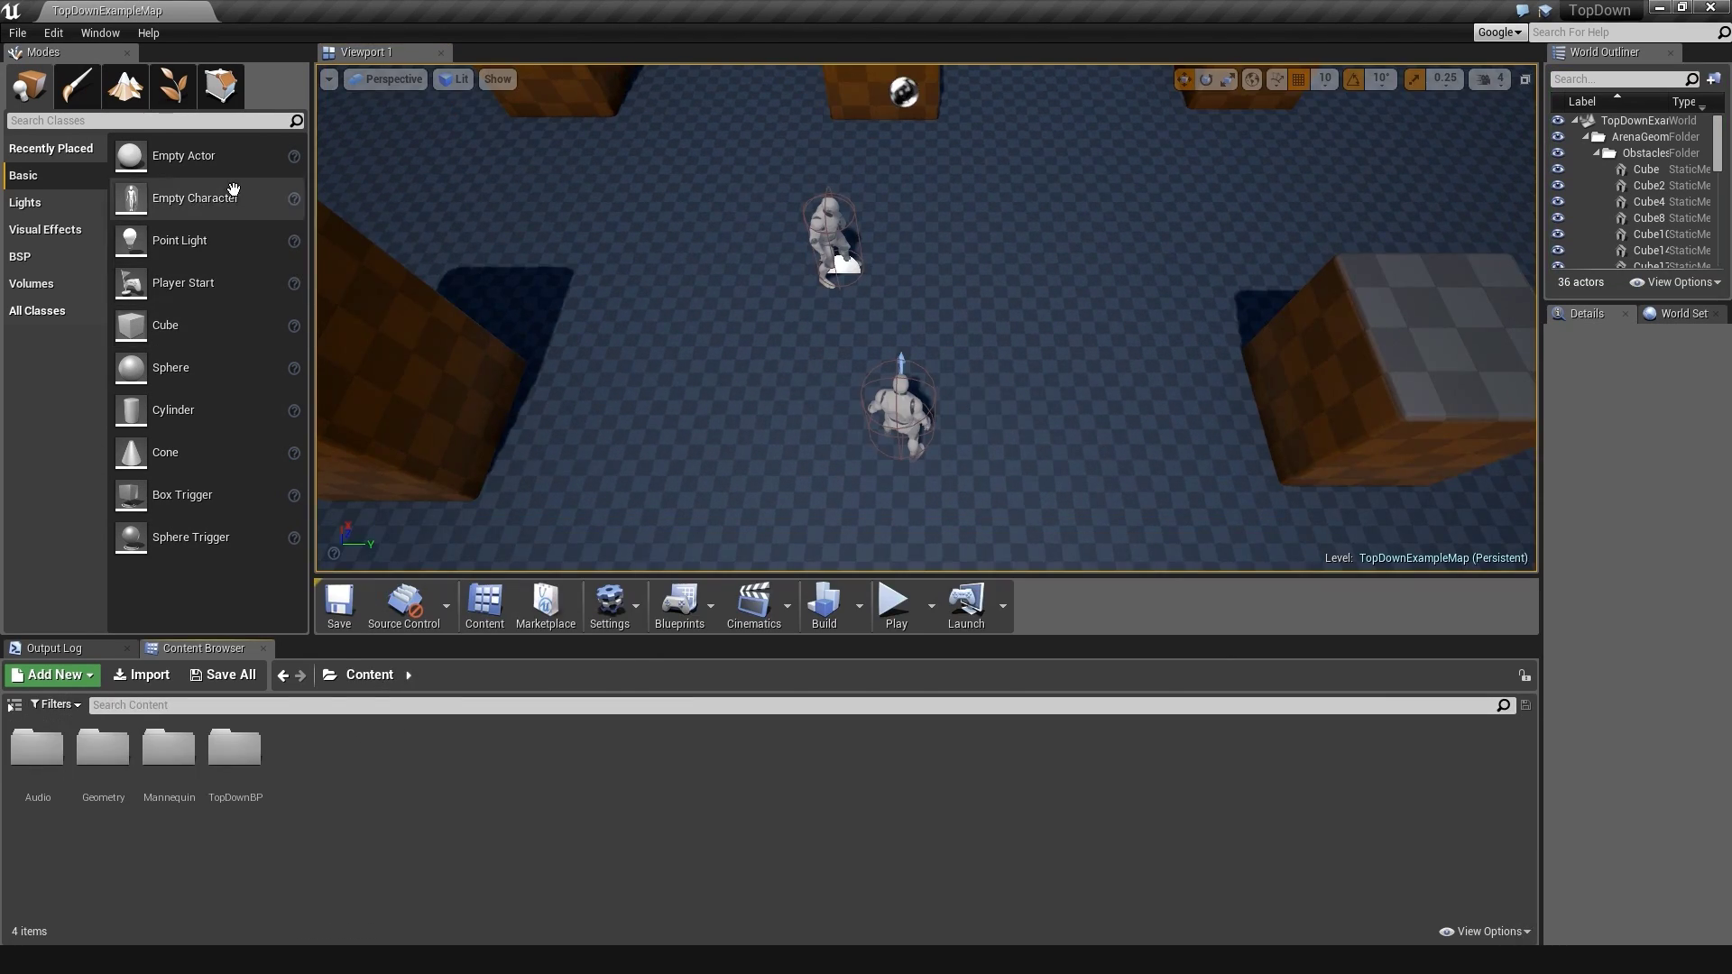
Open the project's plugin list to enable the dialogue plugin
left_click(54, 34)
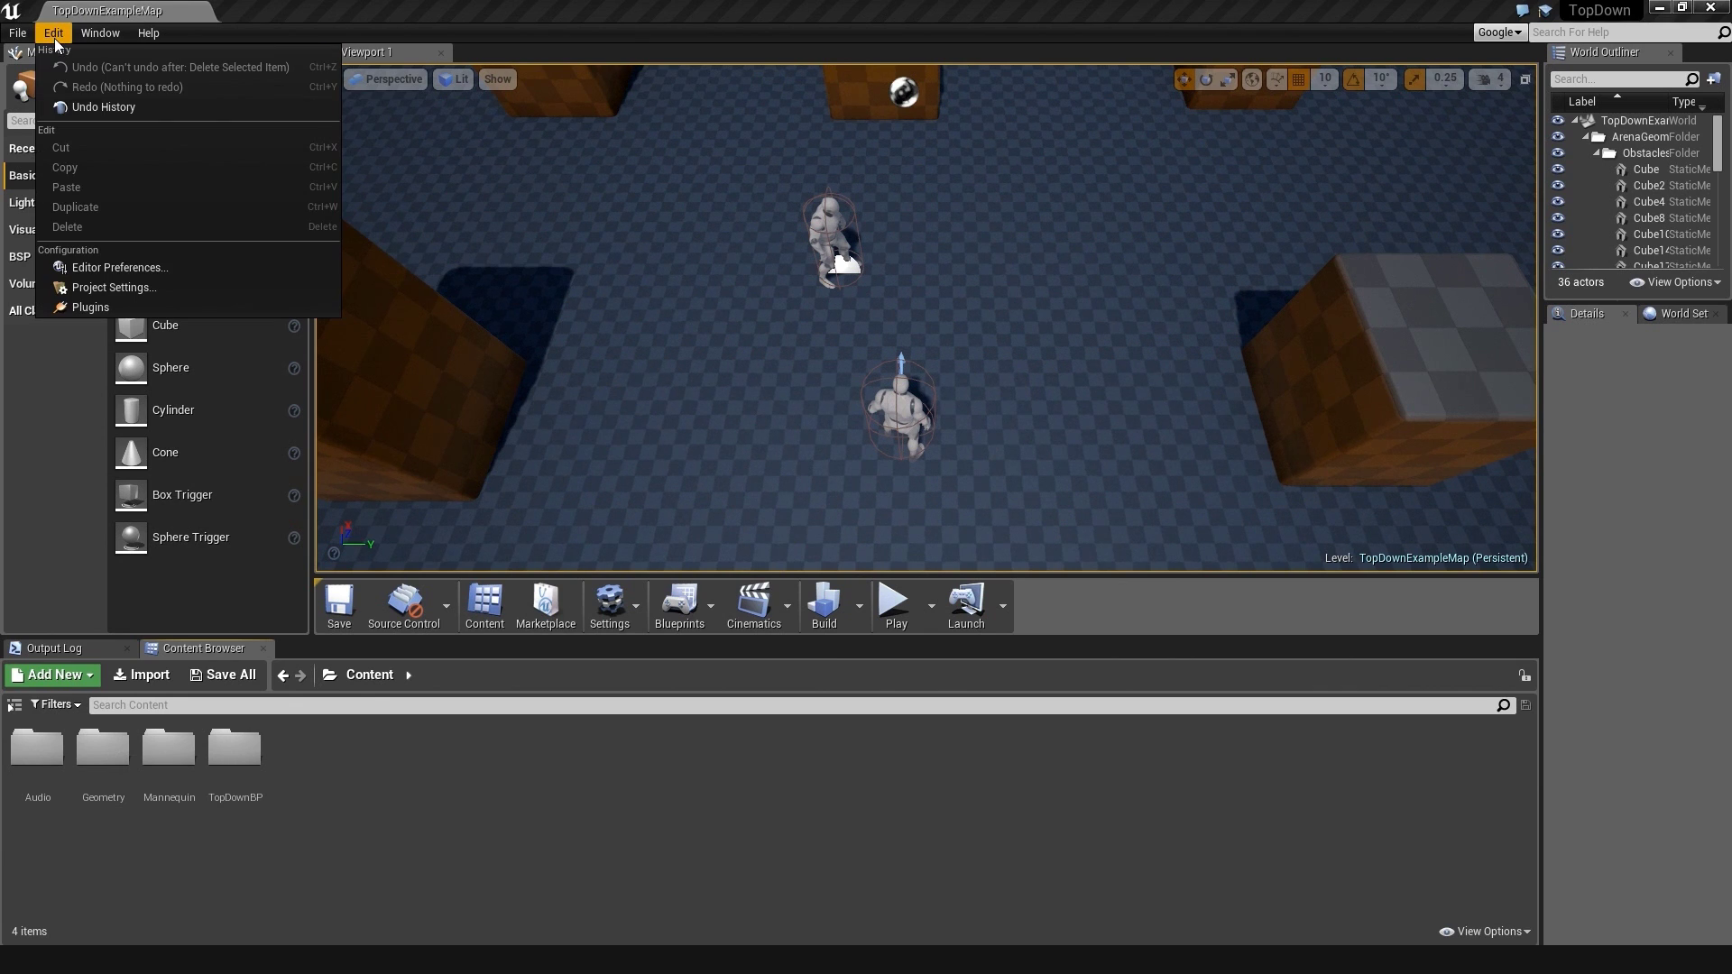
left_click(104, 306)
left_click(478, 685)
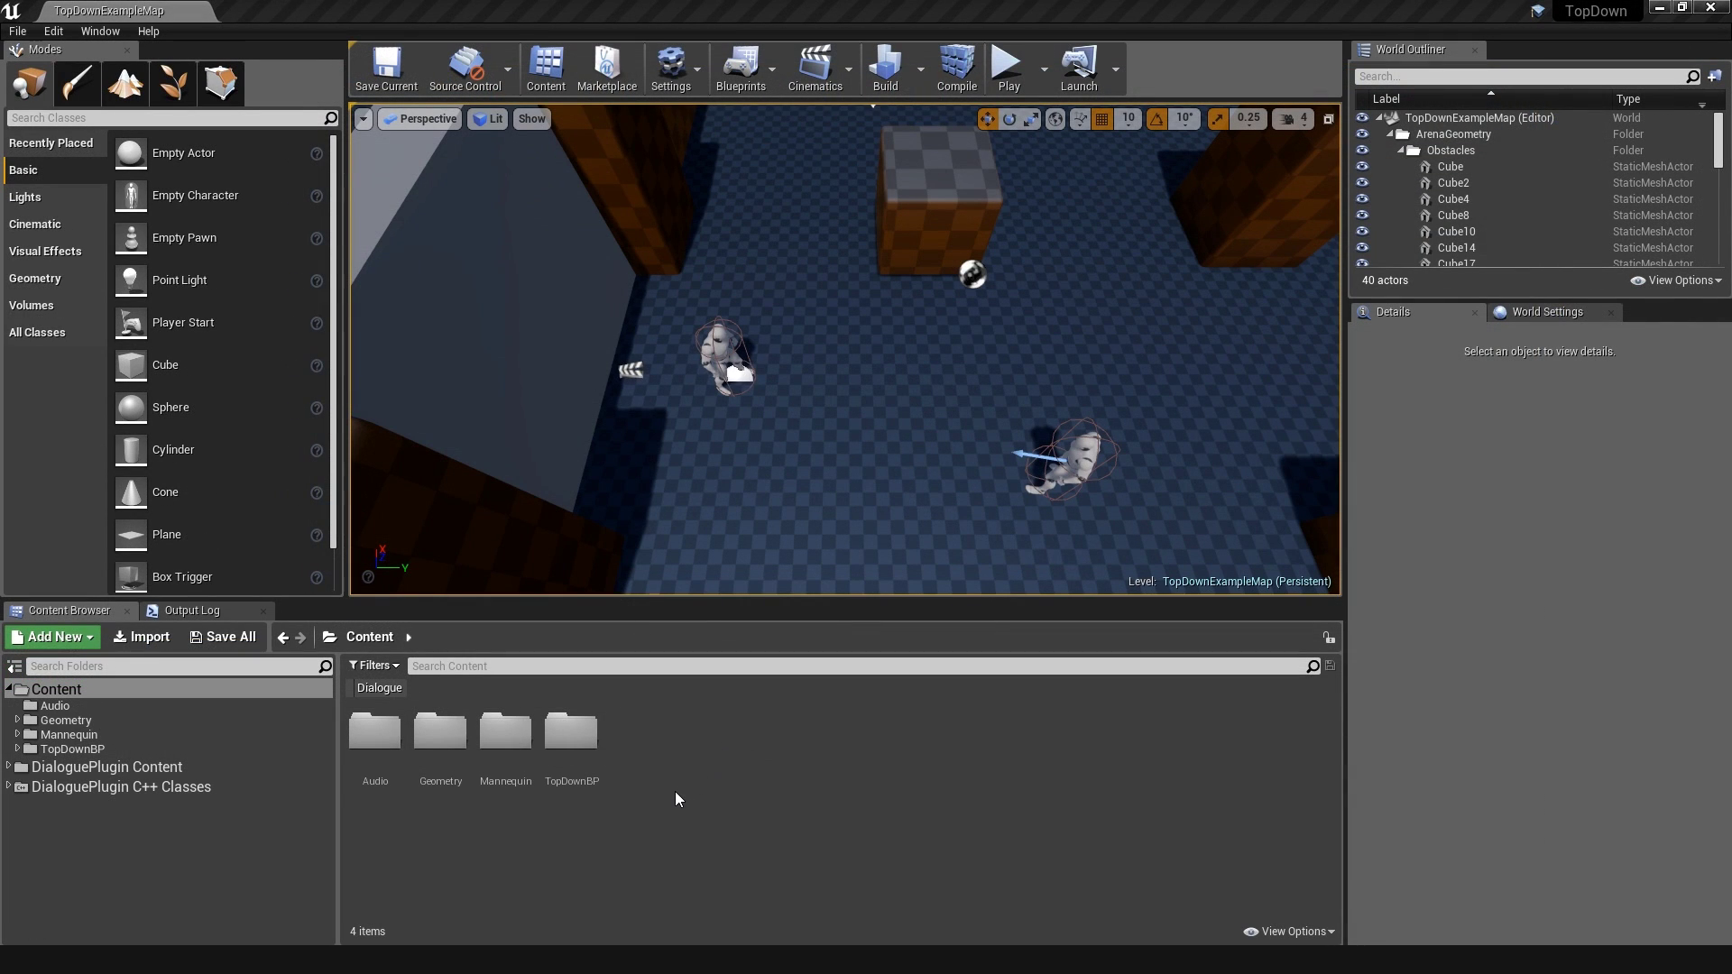
Create a Dialogue asset named Blacksmith in the Content folder and open it for editing
right_click(677, 794)
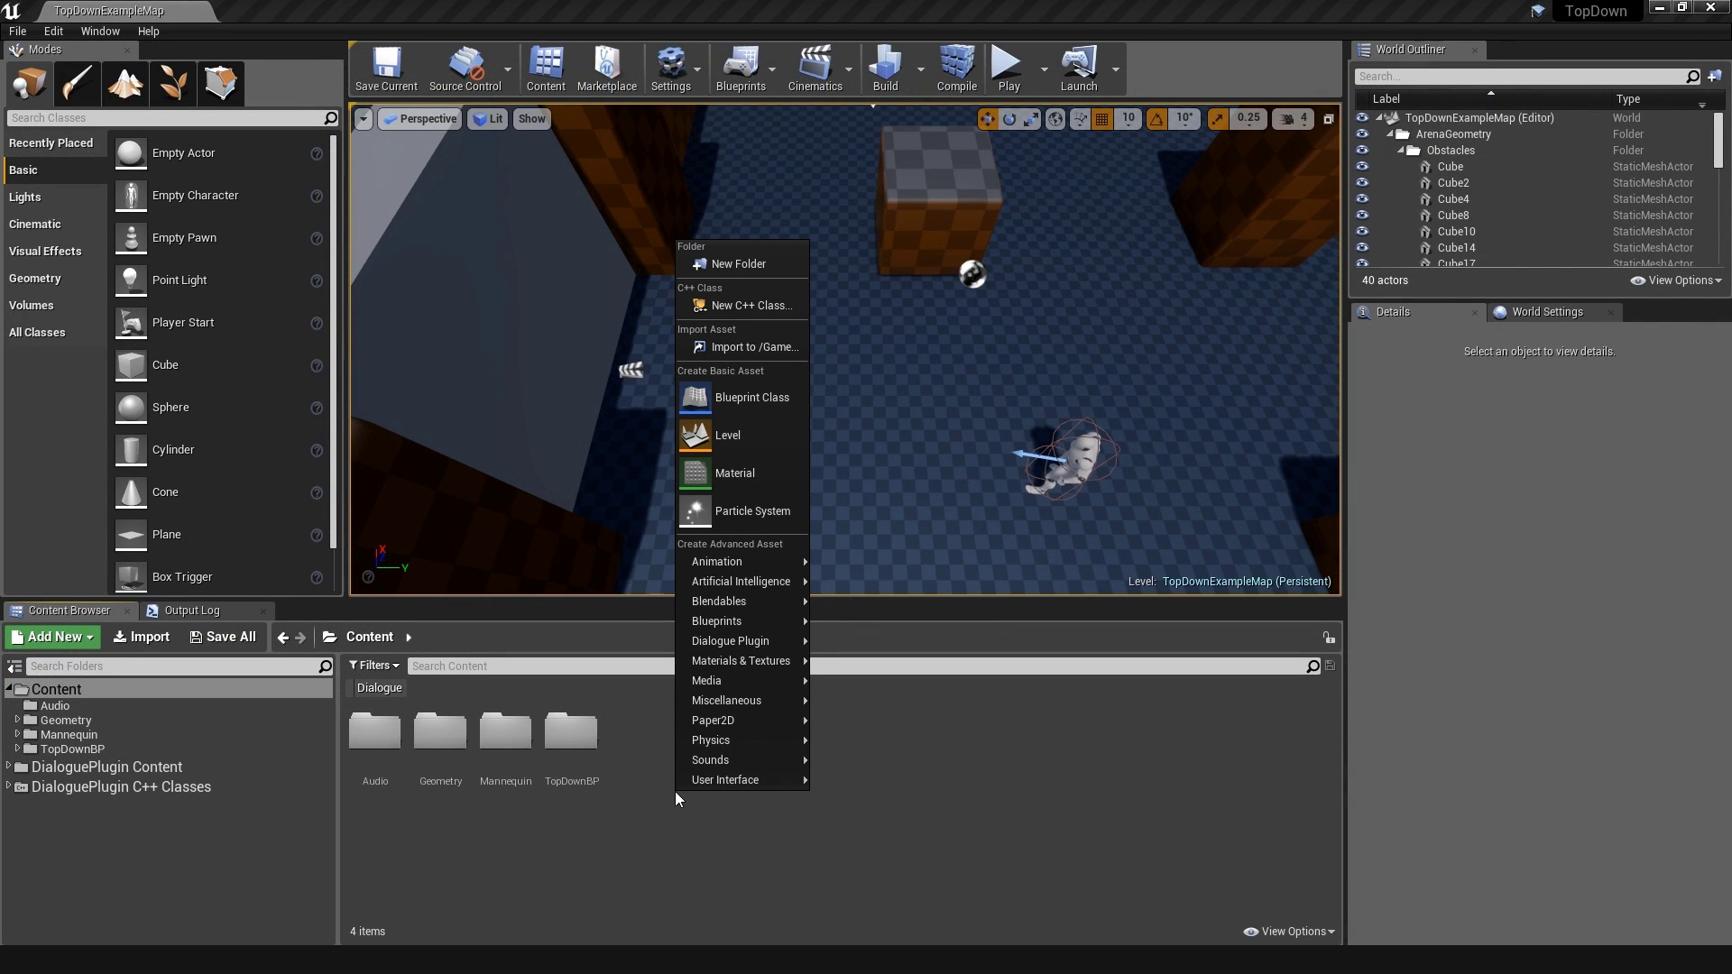
mouse_move(754, 643)
left_click(848, 641)
type("Blacksmith")
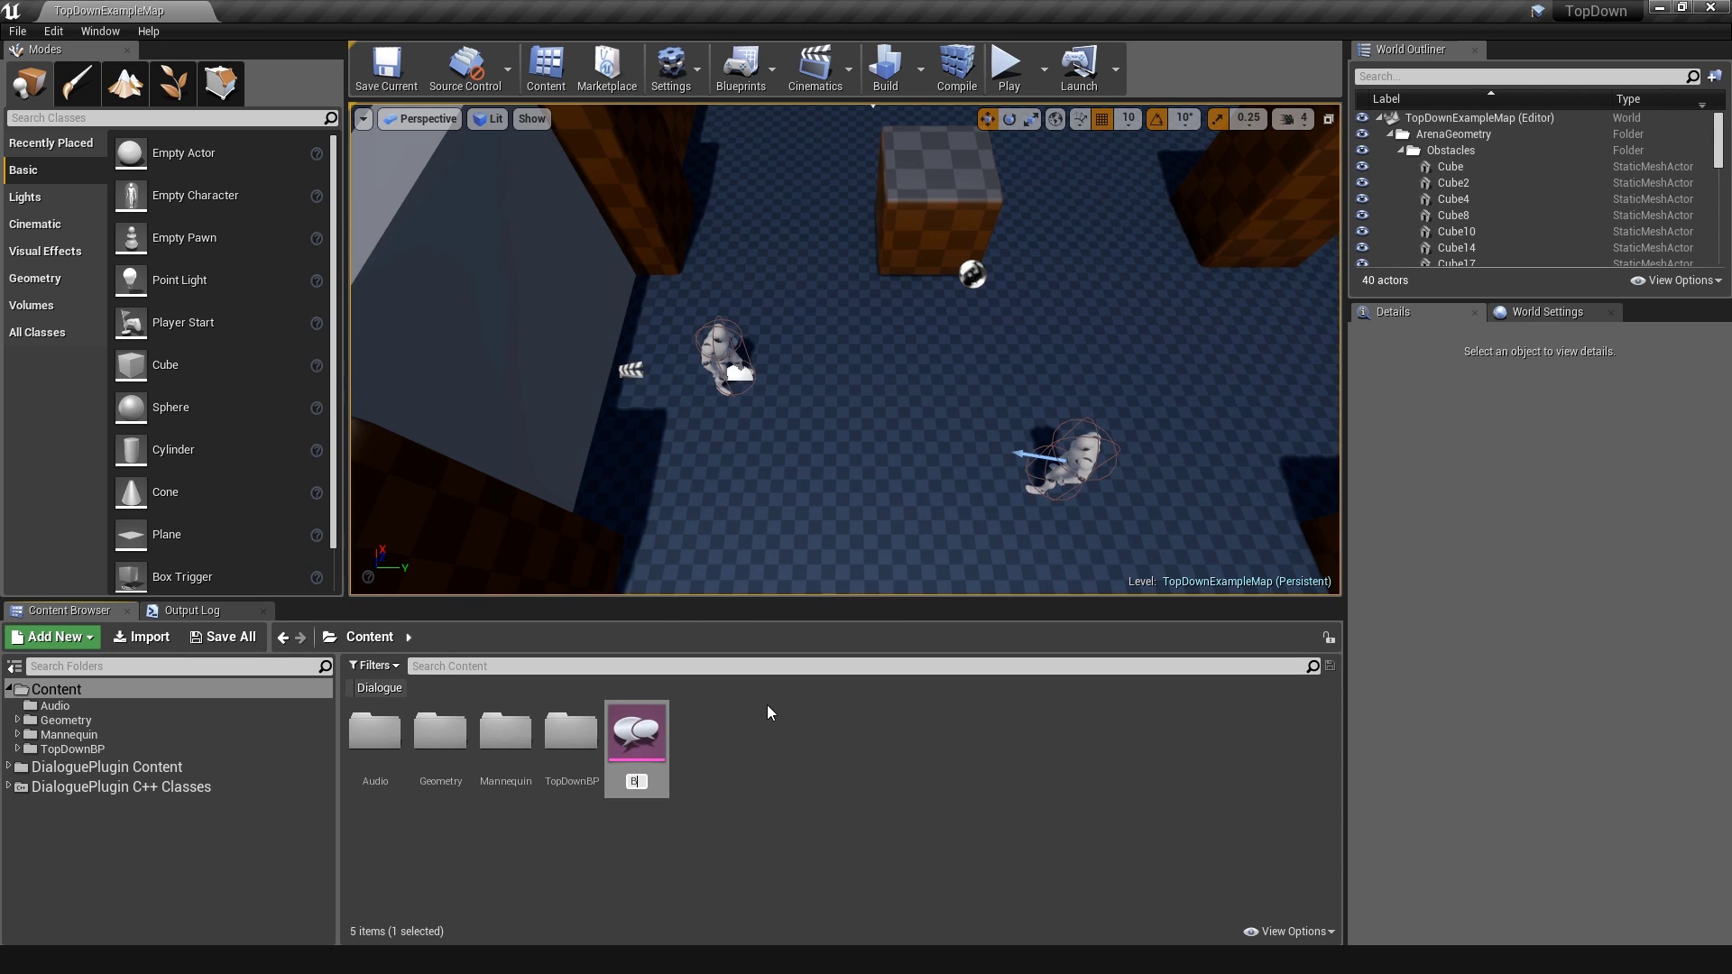
key("Return")
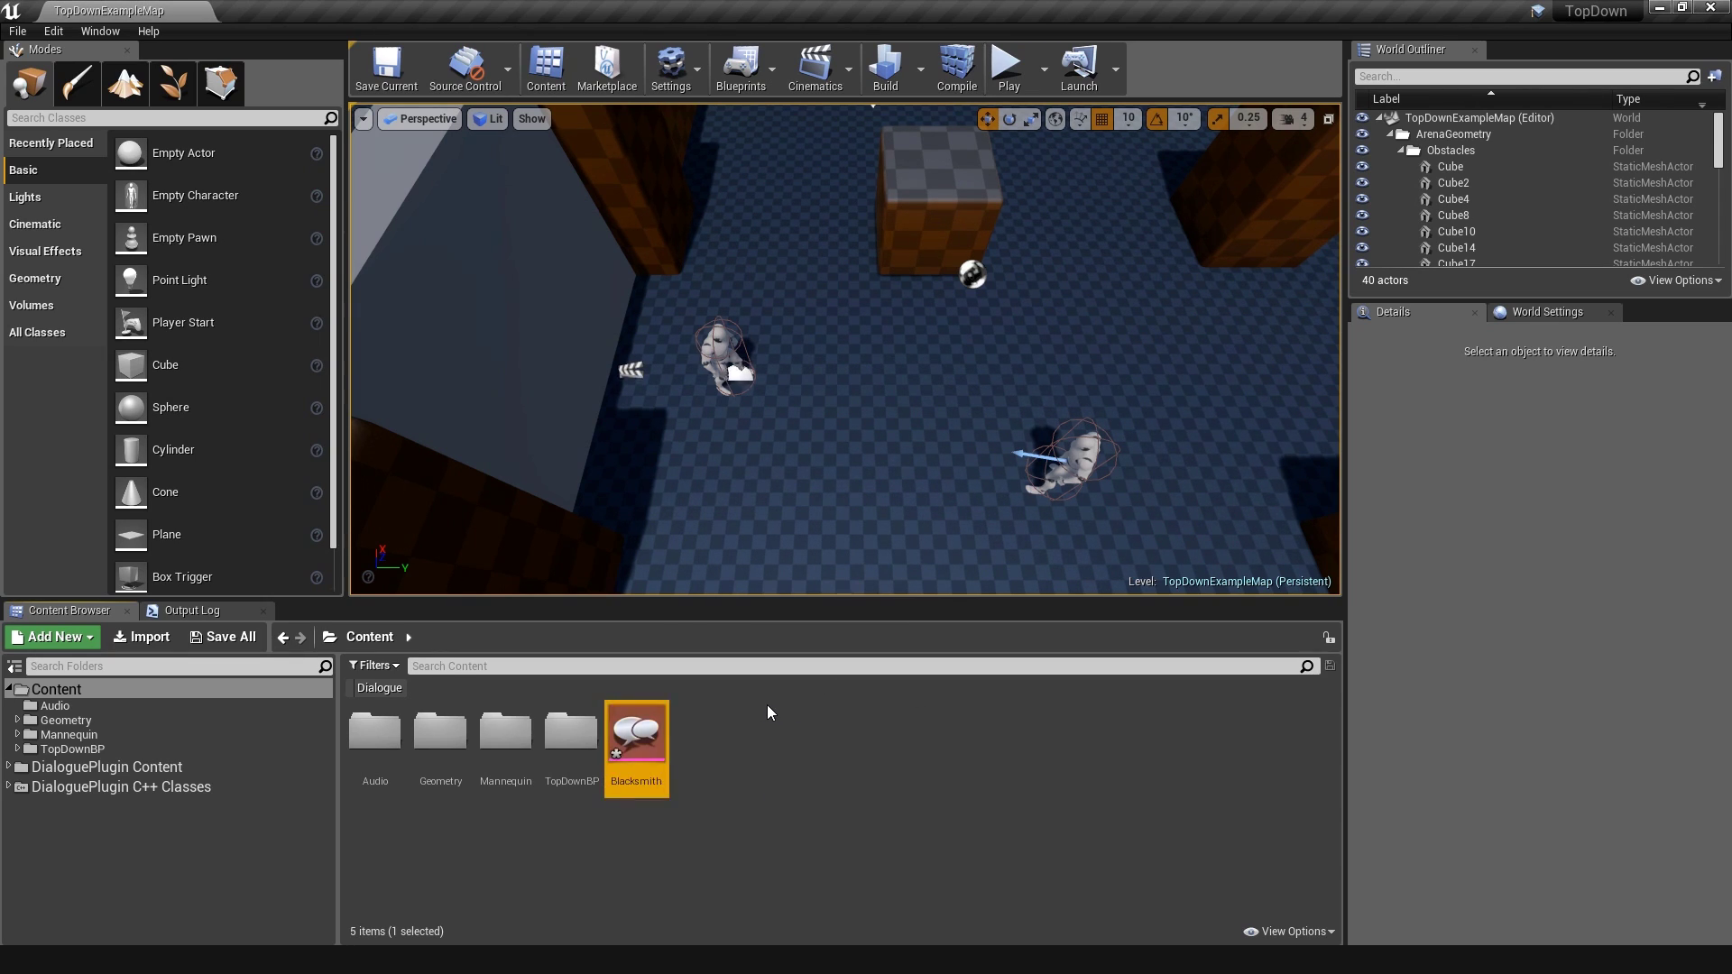
key("Return")
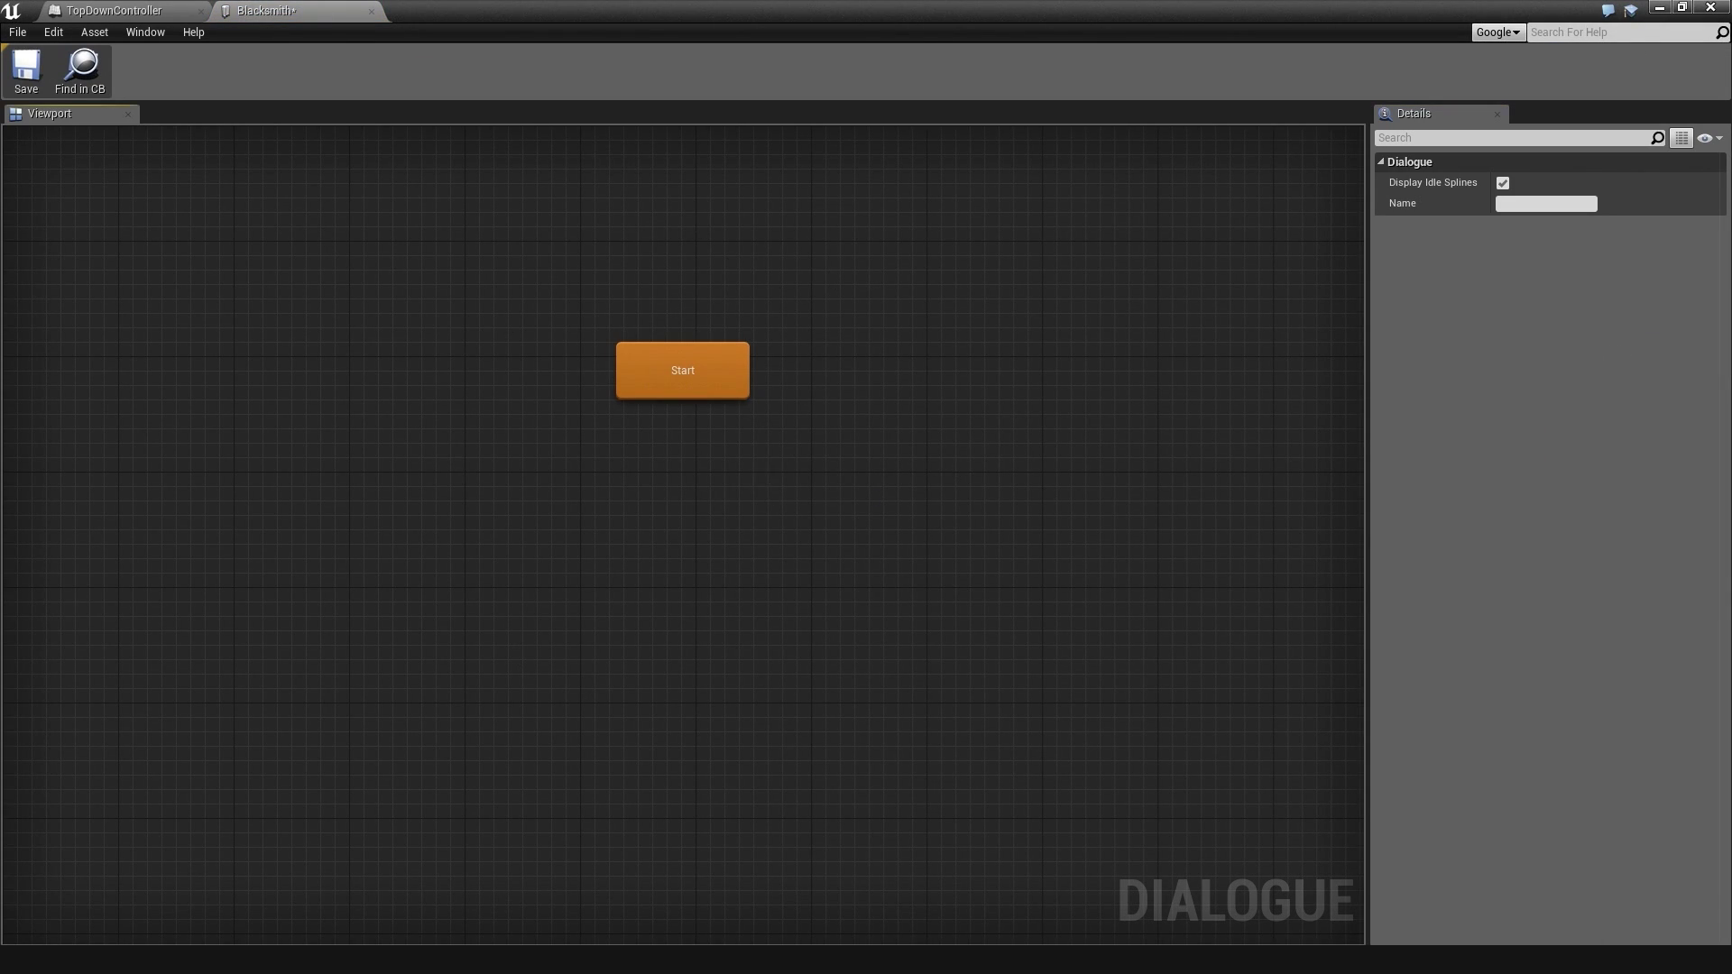
Add an NPC node beneath Start with the text "I'm blacksmith Calvin."
right_click(694, 344)
left_click(723, 368)
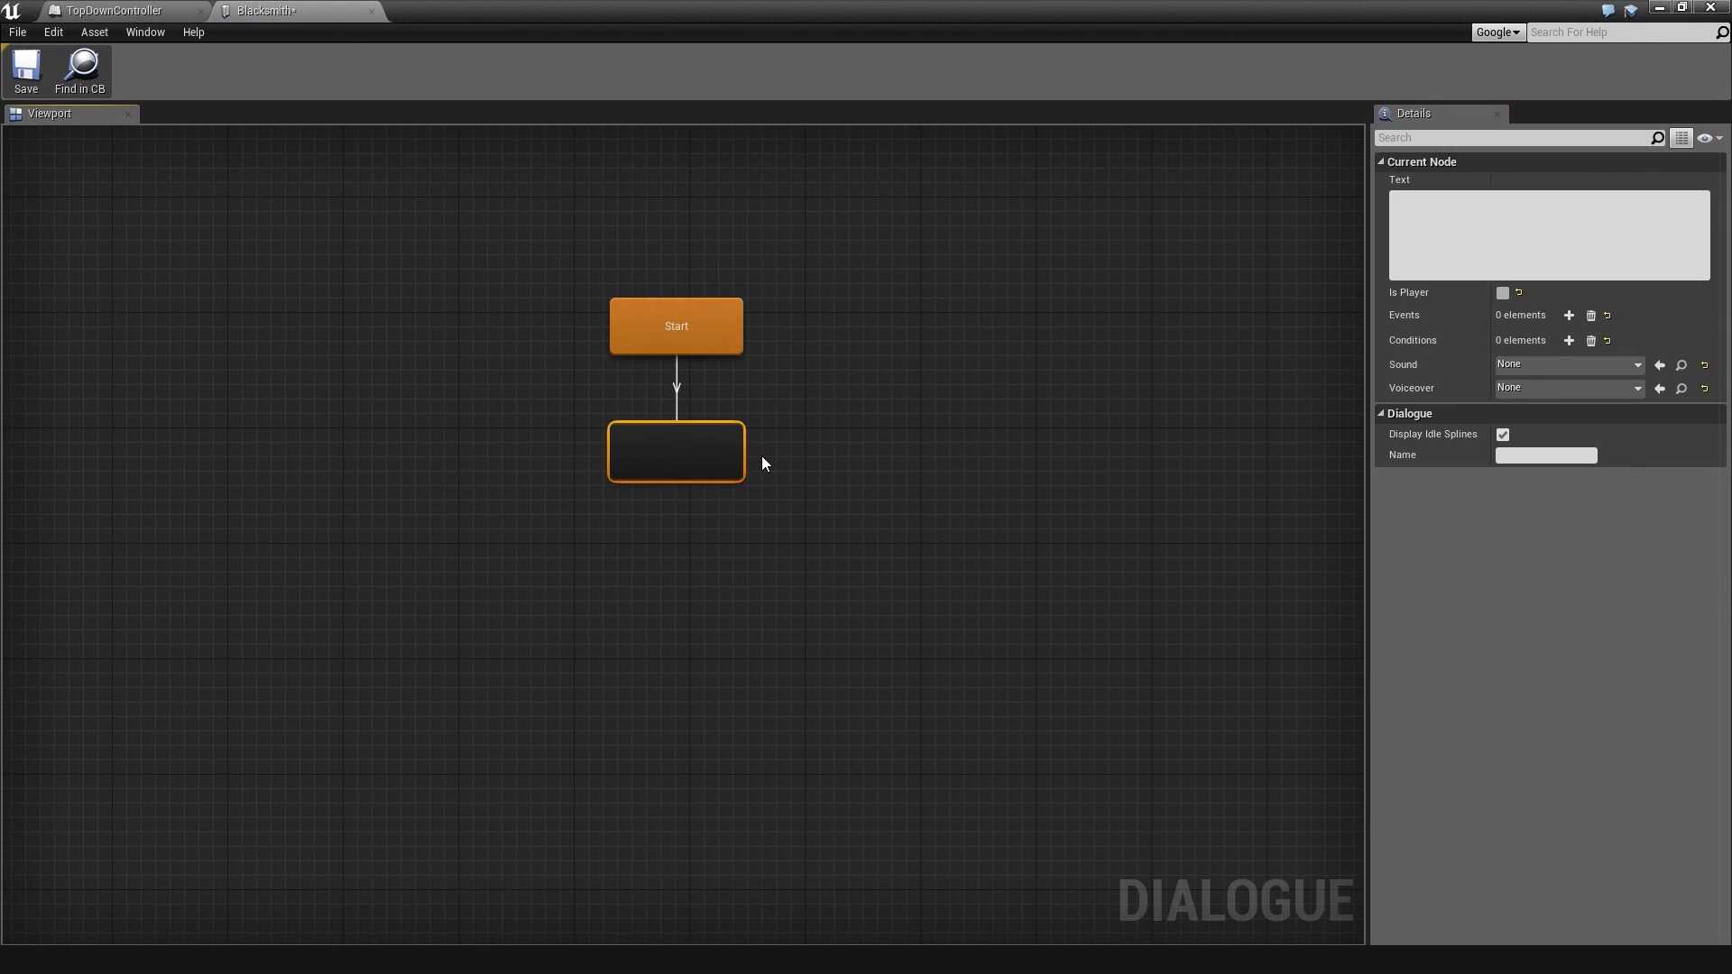
left_click(1533, 231)
type("I'm blacksmith Calvin.")
Add three player answers to the blacksmith's introduction node and spread them out in a row beneath it
right_click(646, 459)
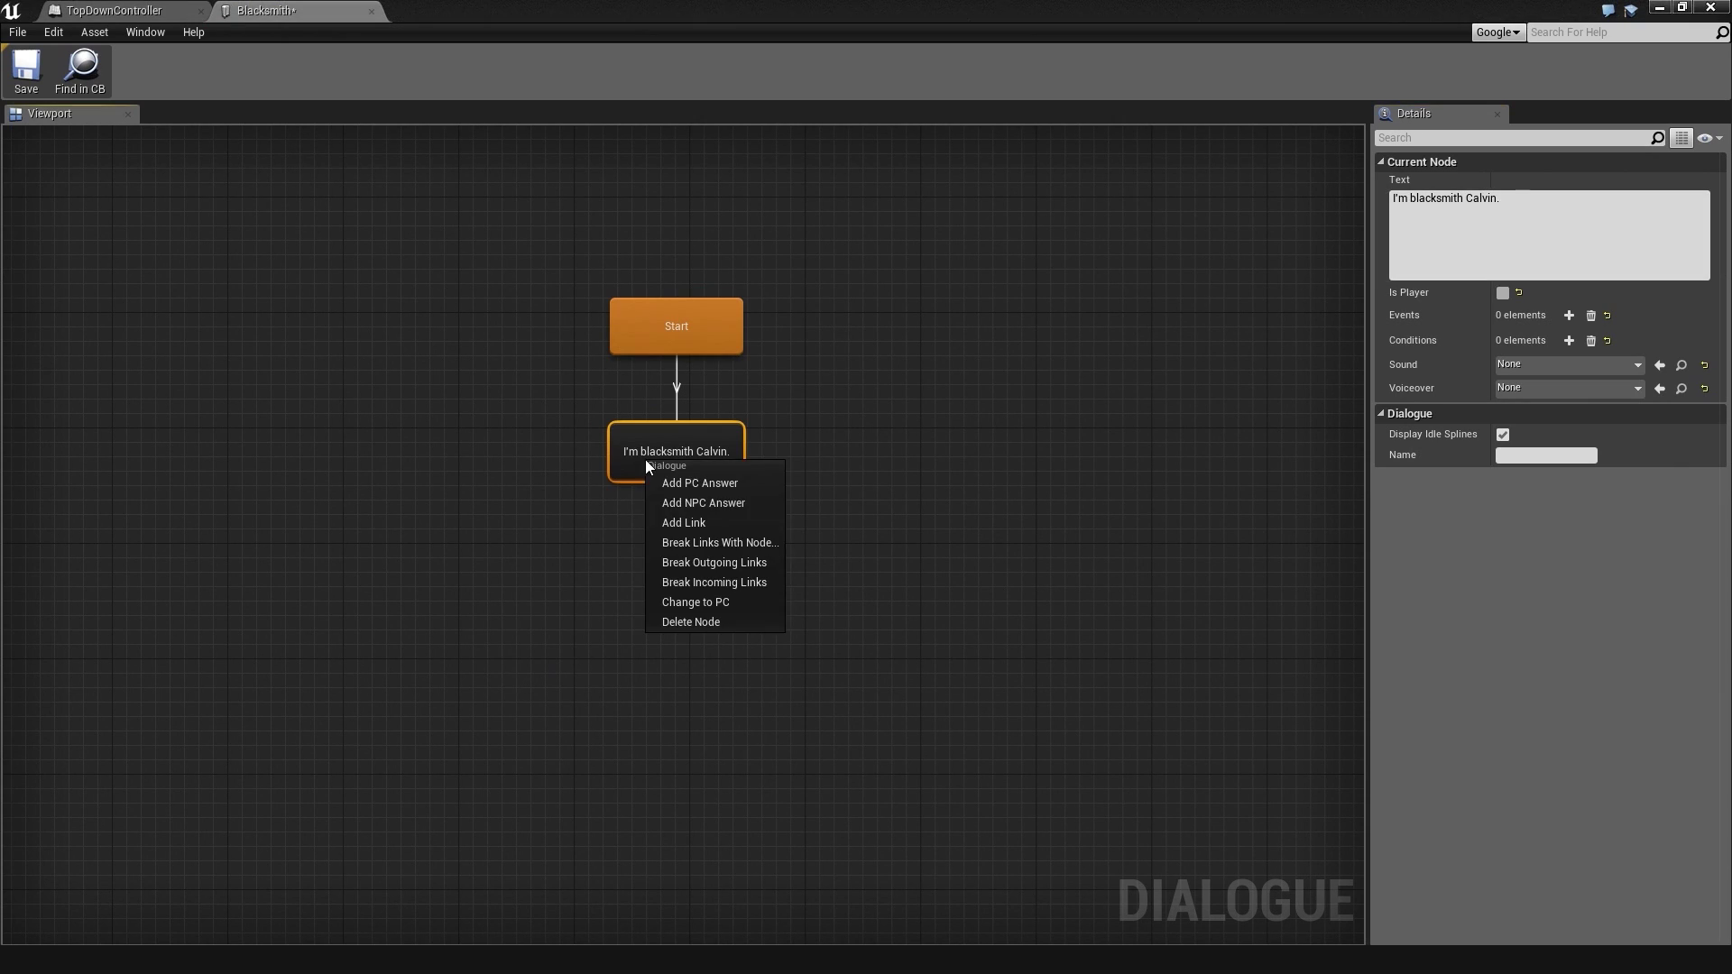
left_click(656, 490)
left_click_drag(676, 567, 467, 567)
right_click(674, 448)
left_click(690, 473)
left_click_drag(692, 583, 707, 587)
right_click(695, 444)
left_click(717, 458)
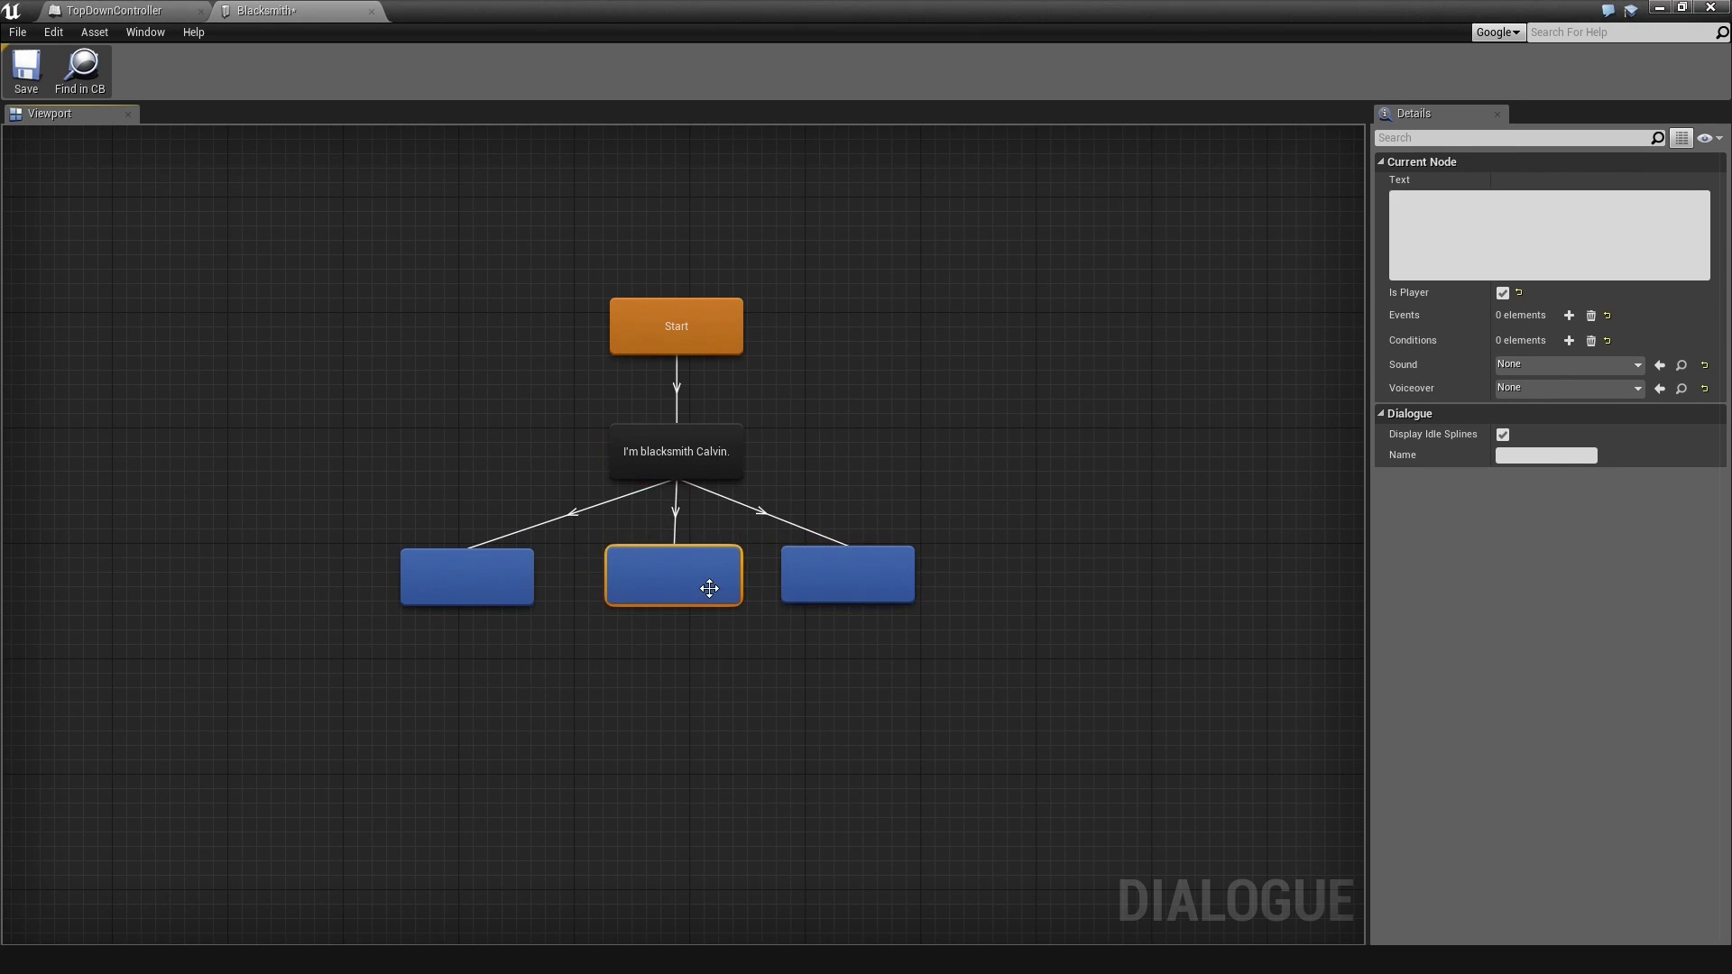
Set the three player answers' texts from left to right to "Nice forge.", "Which way is the tavern?" and "Goodbye."
left_click(467, 577)
left_click(1393, 262)
type("Nice forge.")
key("Return")
left_click(622, 582)
type("Which way is the tavern?")
key("Return")
left_click(889, 570)
left_click(1554, 243)
type("Goodbye.")
key("Return")
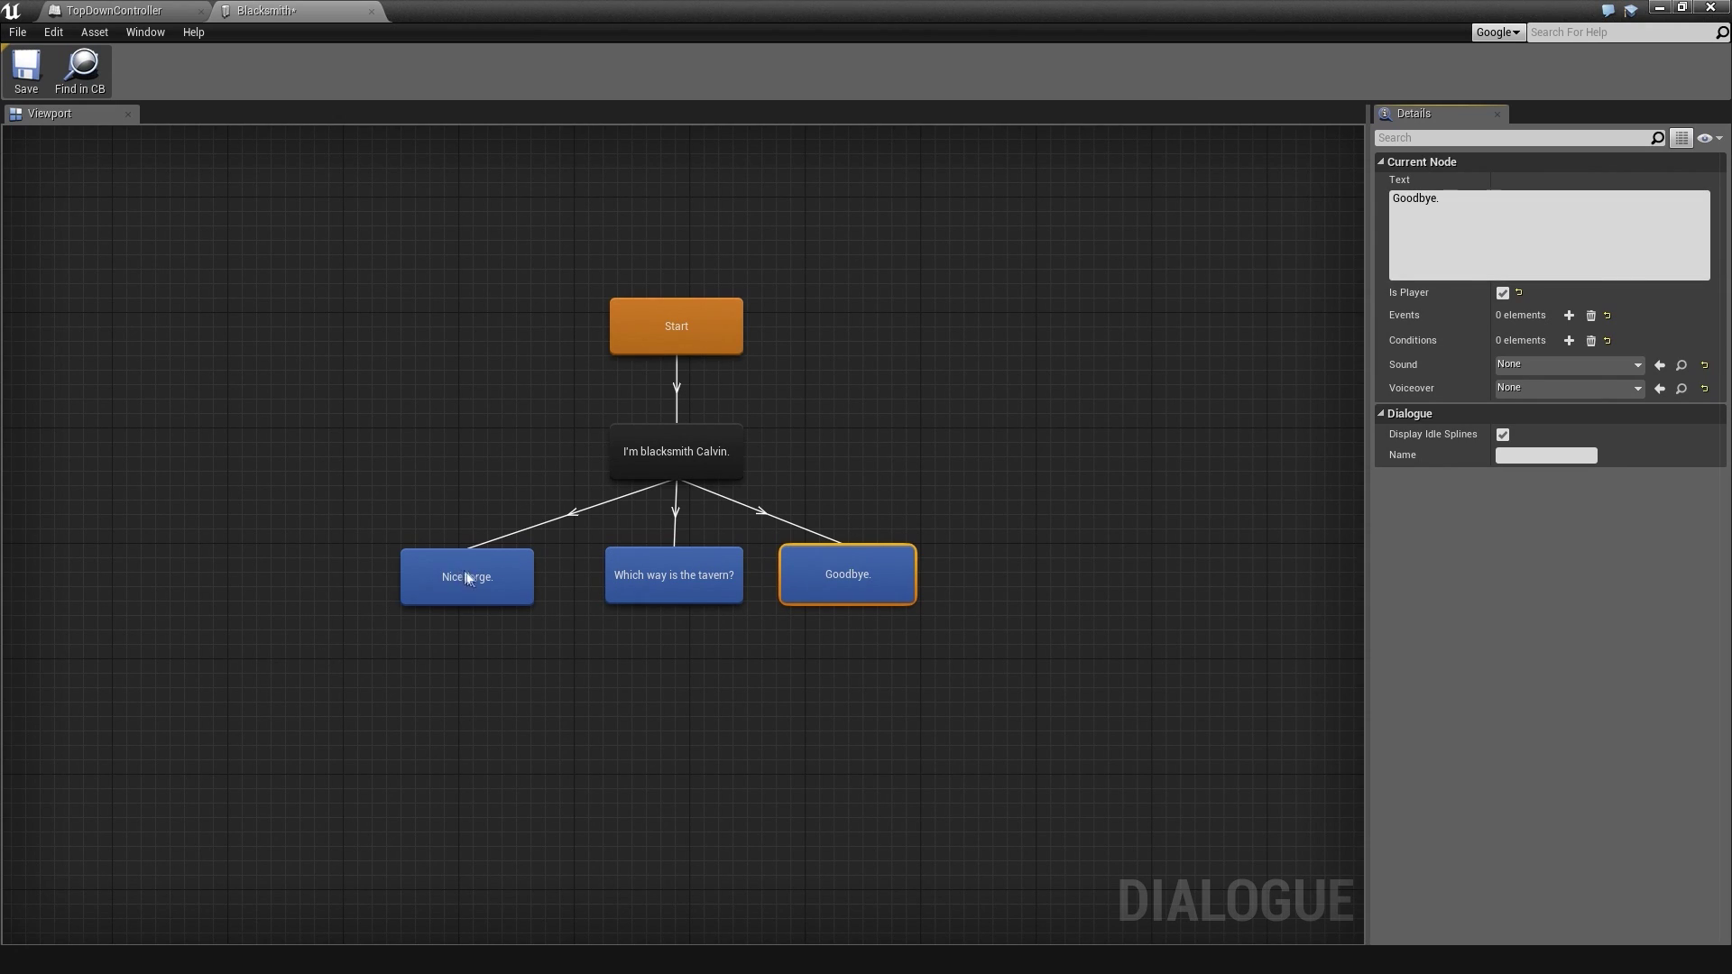
Swap the positions of the "Nice forge." and "Which way is the tavern?" answers, and move them back into their original order
left_click_drag(476, 571, 492, 572)
left_click_drag(664, 584, 370, 590)
left_click_drag(510, 587, 670, 599)
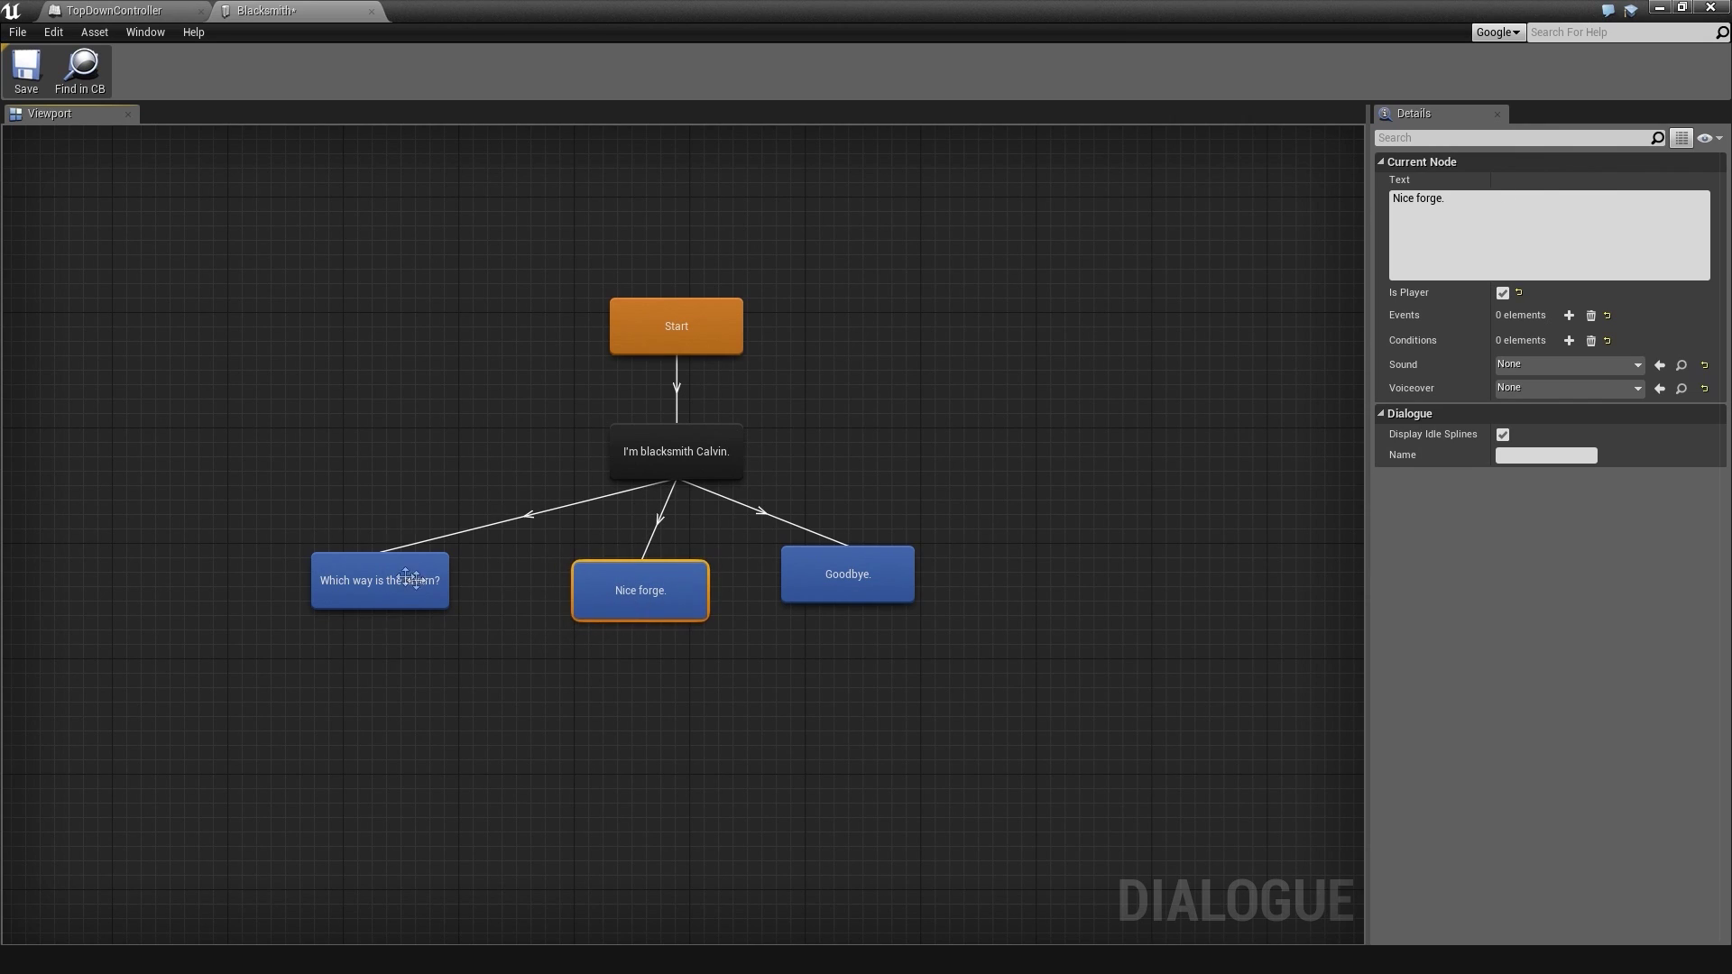
left_click_drag(405, 578, 483, 590)
left_click_drag(636, 597, 390, 568)
left_click_drag(478, 602, 699, 585)
left_click_drag(433, 555, 539, 584)
Add an NPC answer with the text "Thanks." beneath the "Nice forge." node
right_click_drag(566, 683, 565, 506)
right_click(508, 409)
left_click(544, 435)
left_click(1393, 234)
type("Thanks.")
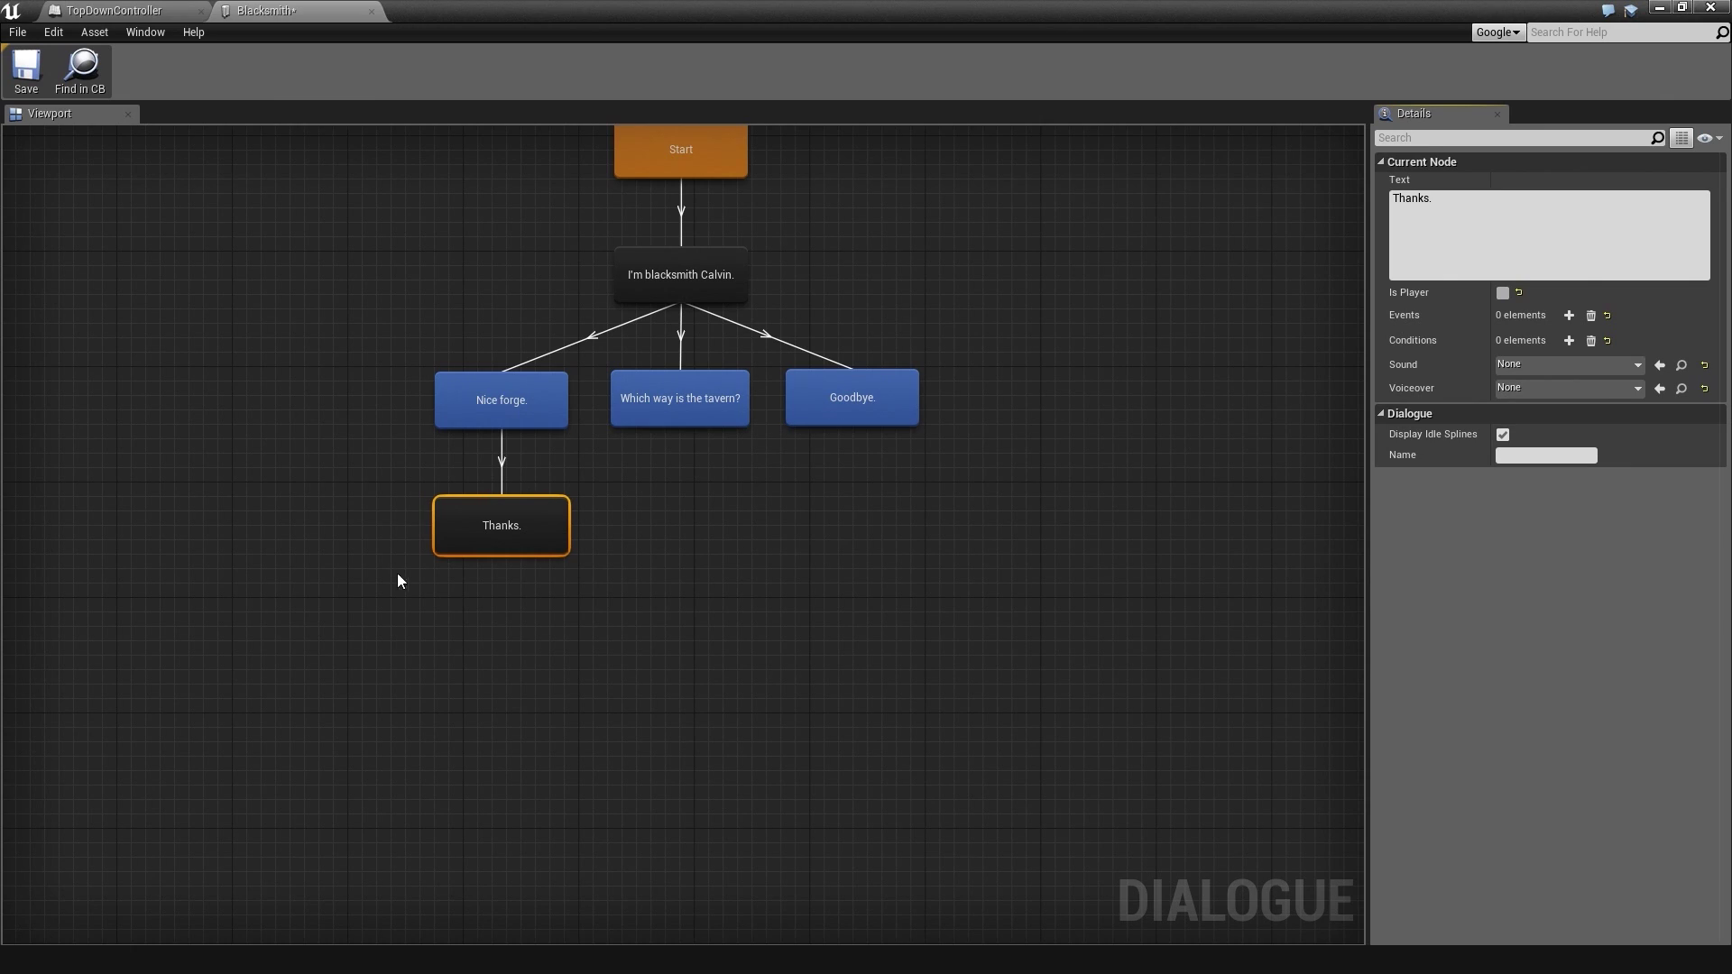
Link the "Thanks." node back to the blacksmith's introduction node
right_click(502, 519)
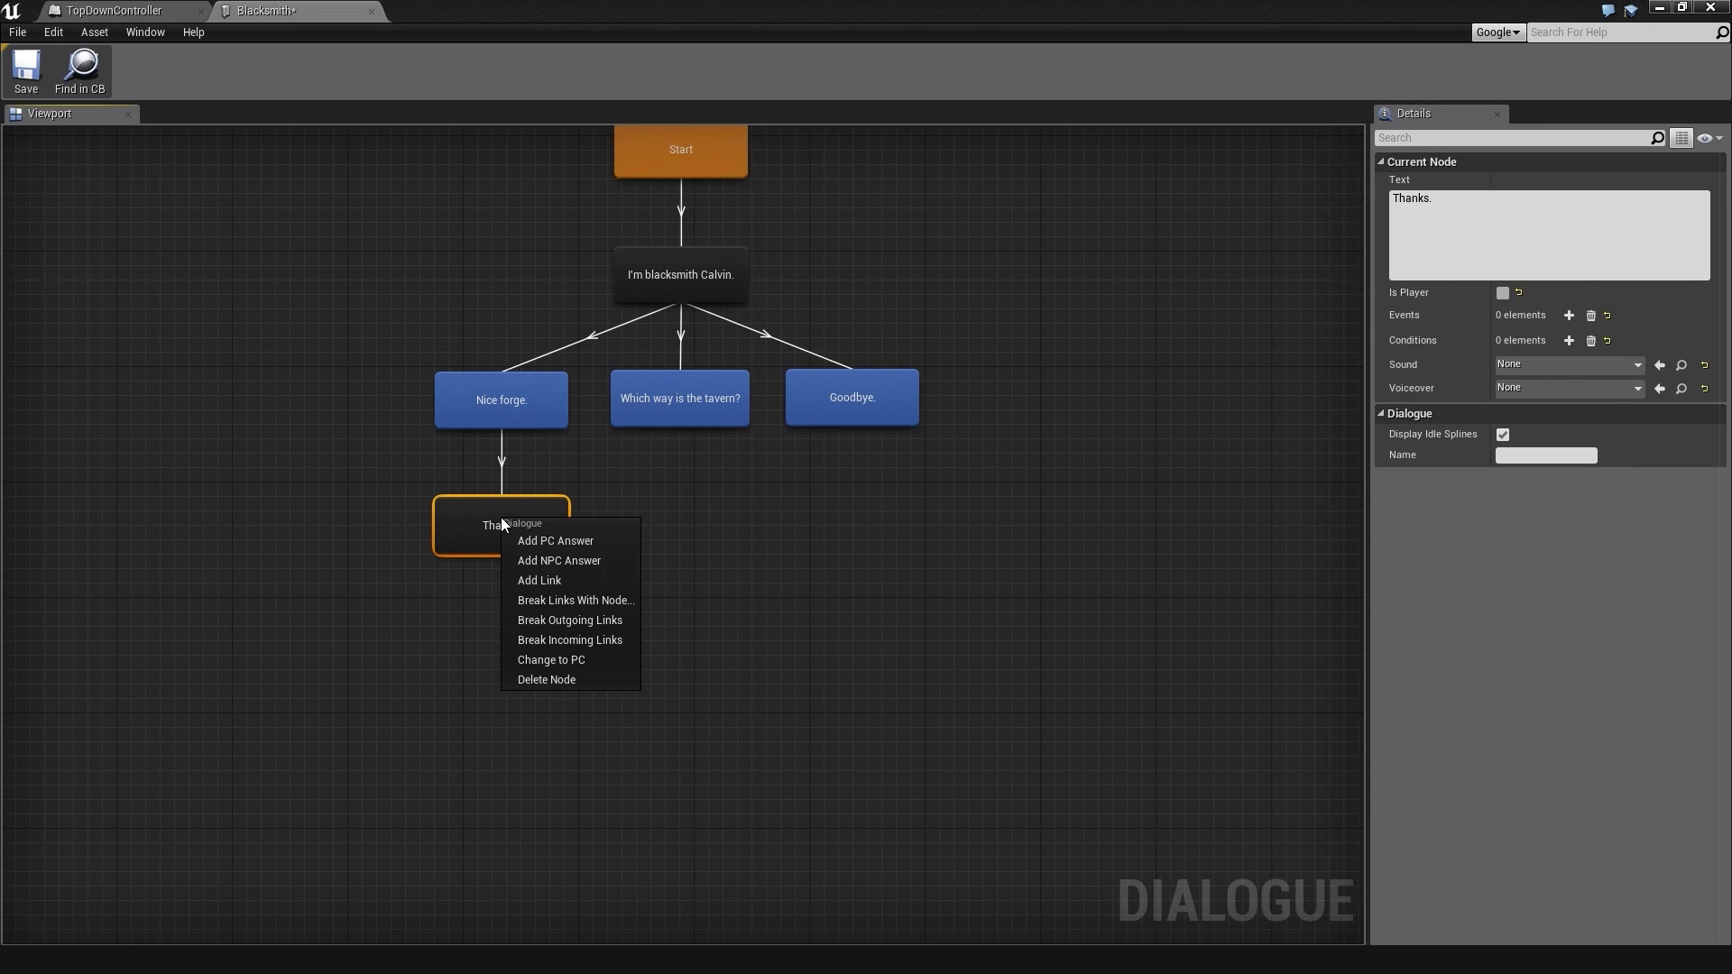
left_click(558, 581)
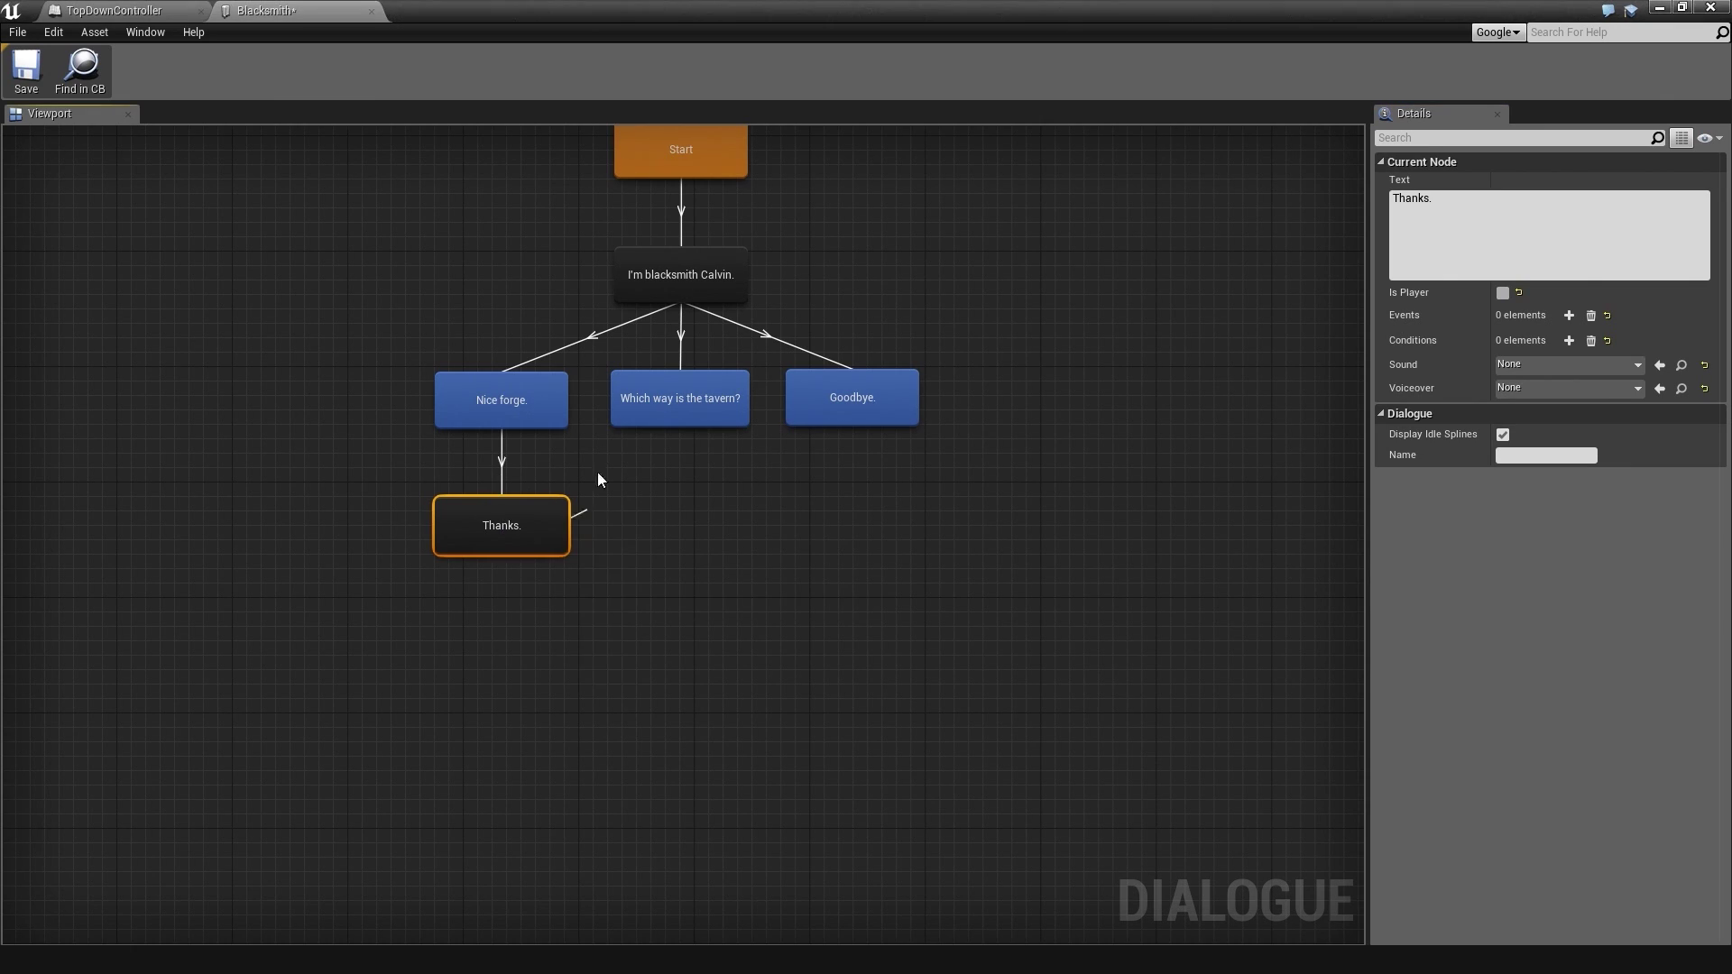
left_click(661, 276)
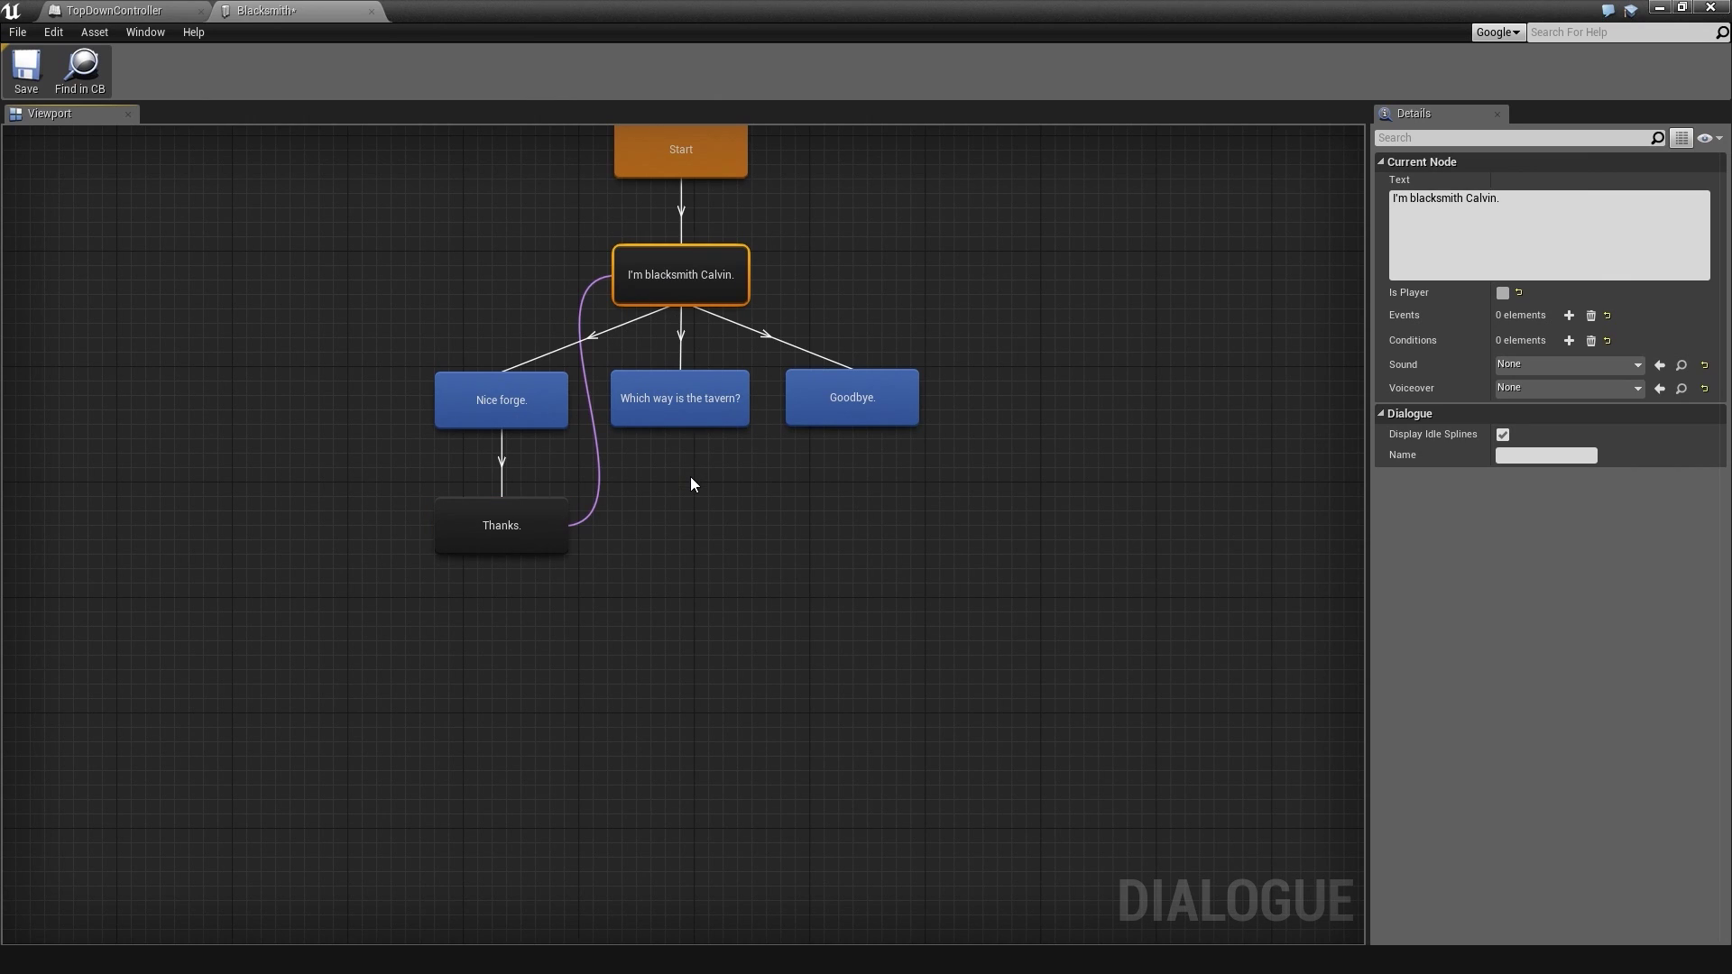
Add a chain of two NPC answers beneath the "Which way is the tavern?" node
right_click(697, 405)
left_click(723, 426)
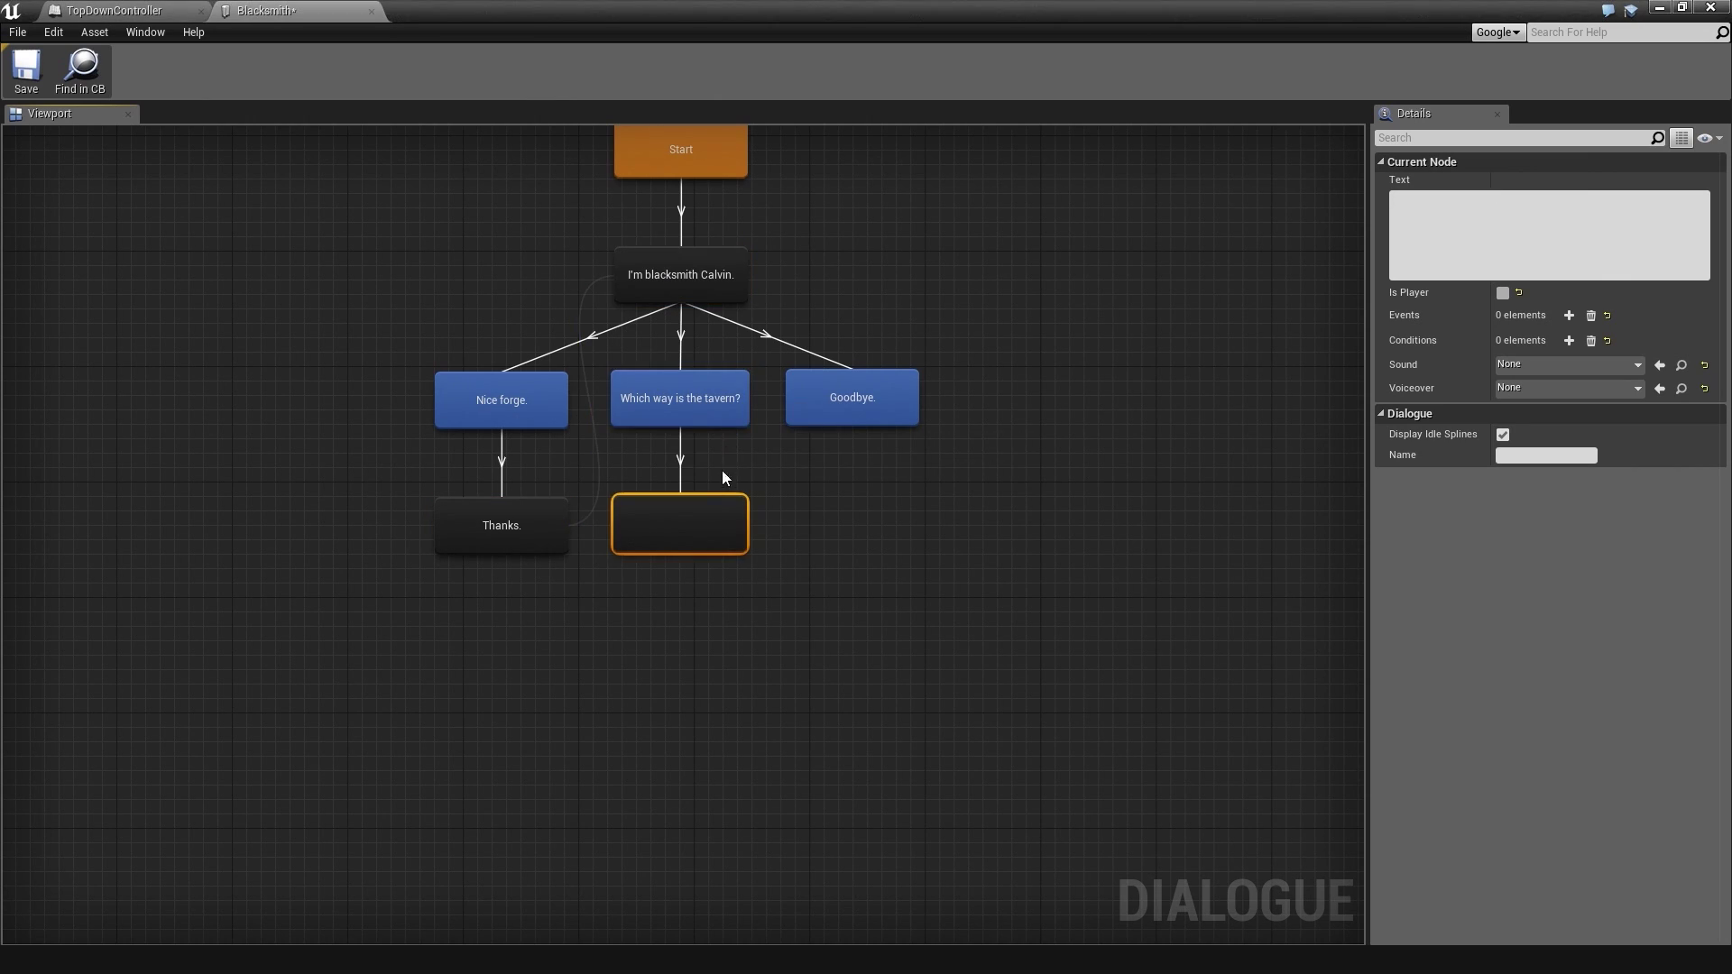
right_click(700, 516)
left_click(723, 557)
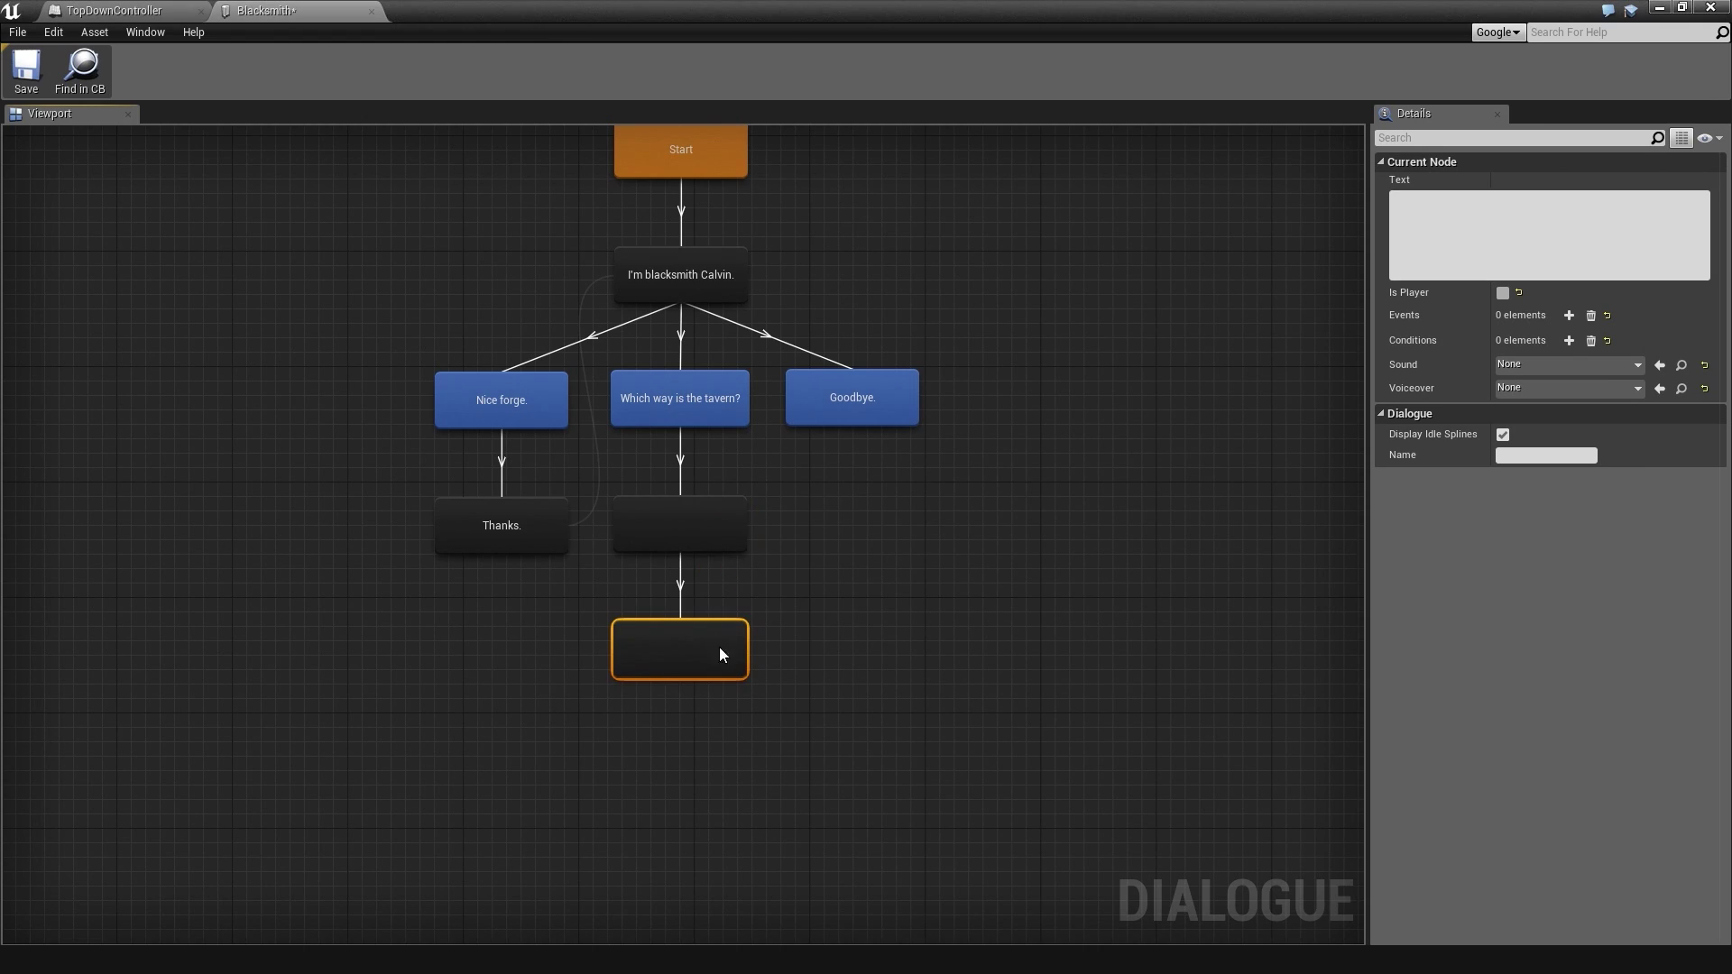
Set the two chained NPC answers' texts to "Down the road, by the river." and "Say hi to the barkeep for me."
left_click(736, 435)
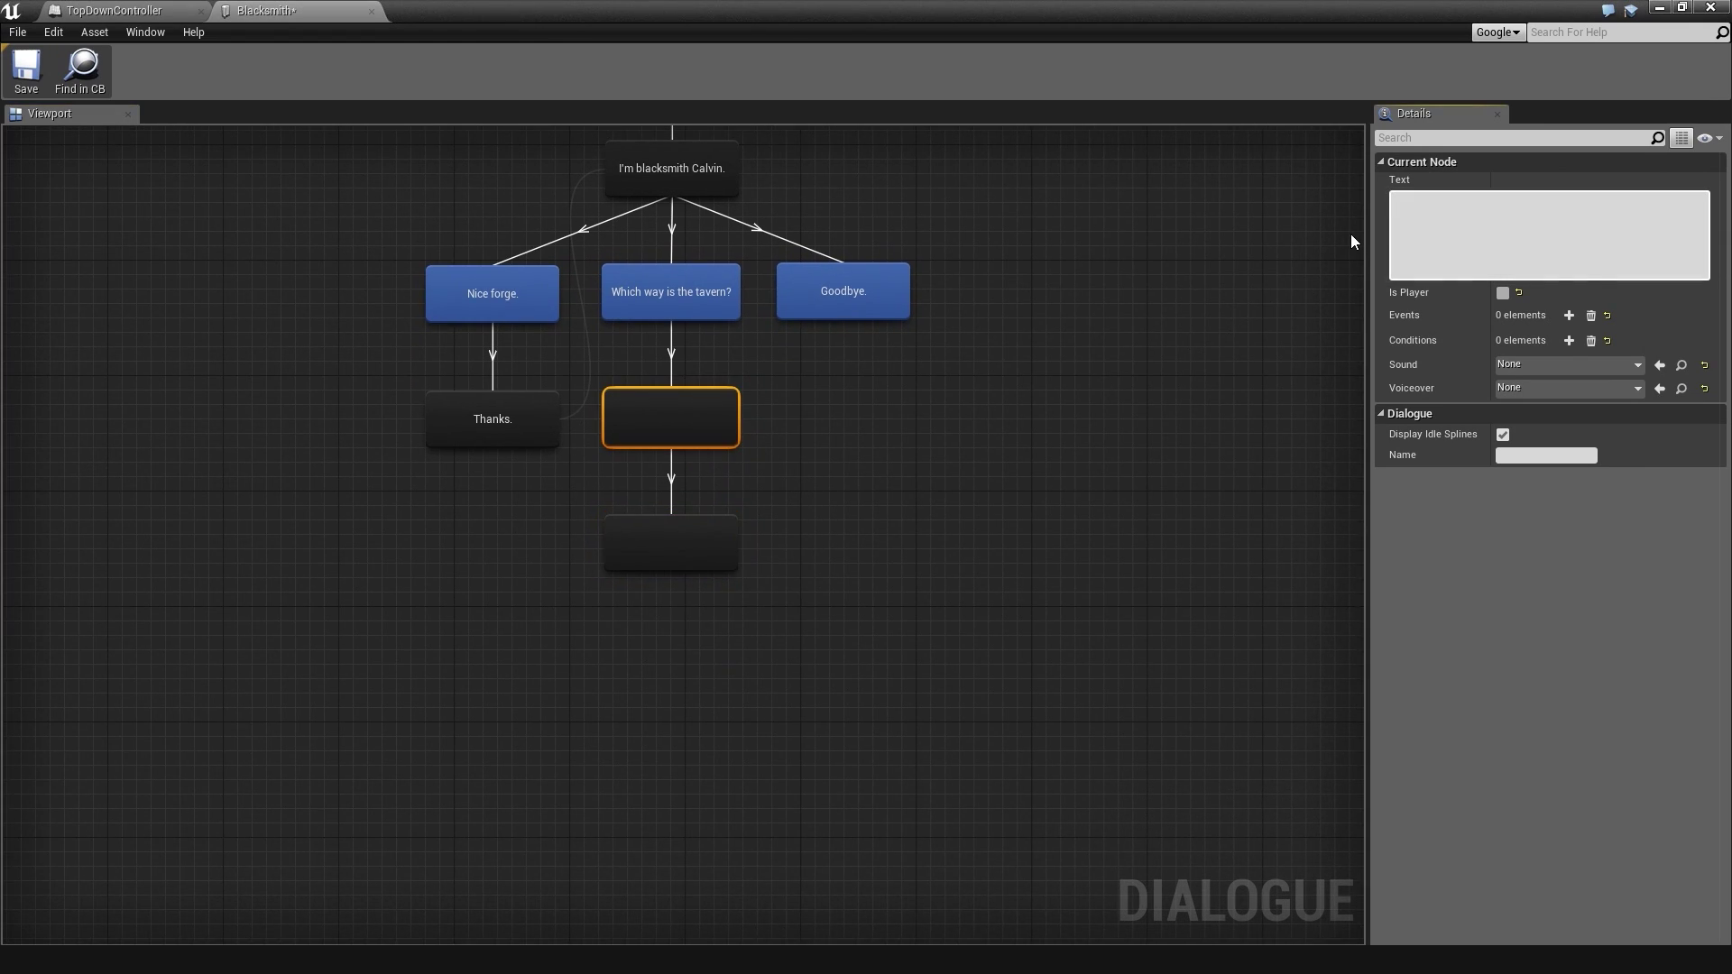
type("Down the road, by the river.")
key("Return")
left_click(1447, 244)
type("Say hi to t")
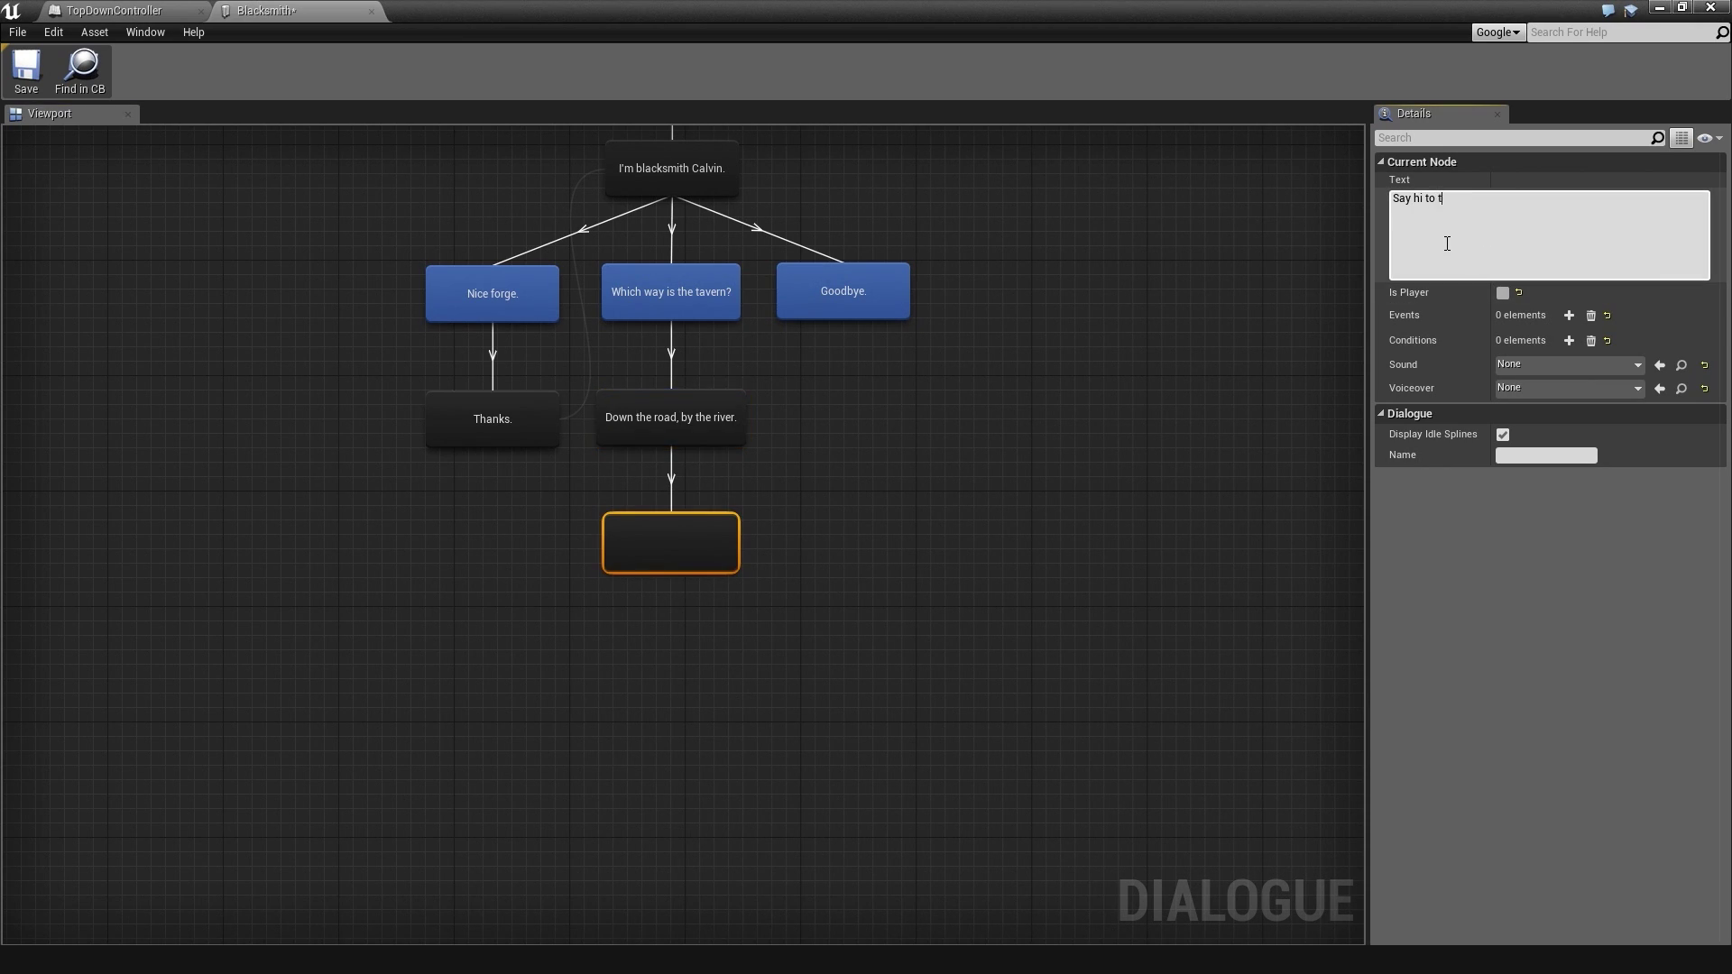
type("he barkeep for me.")
key("Return")
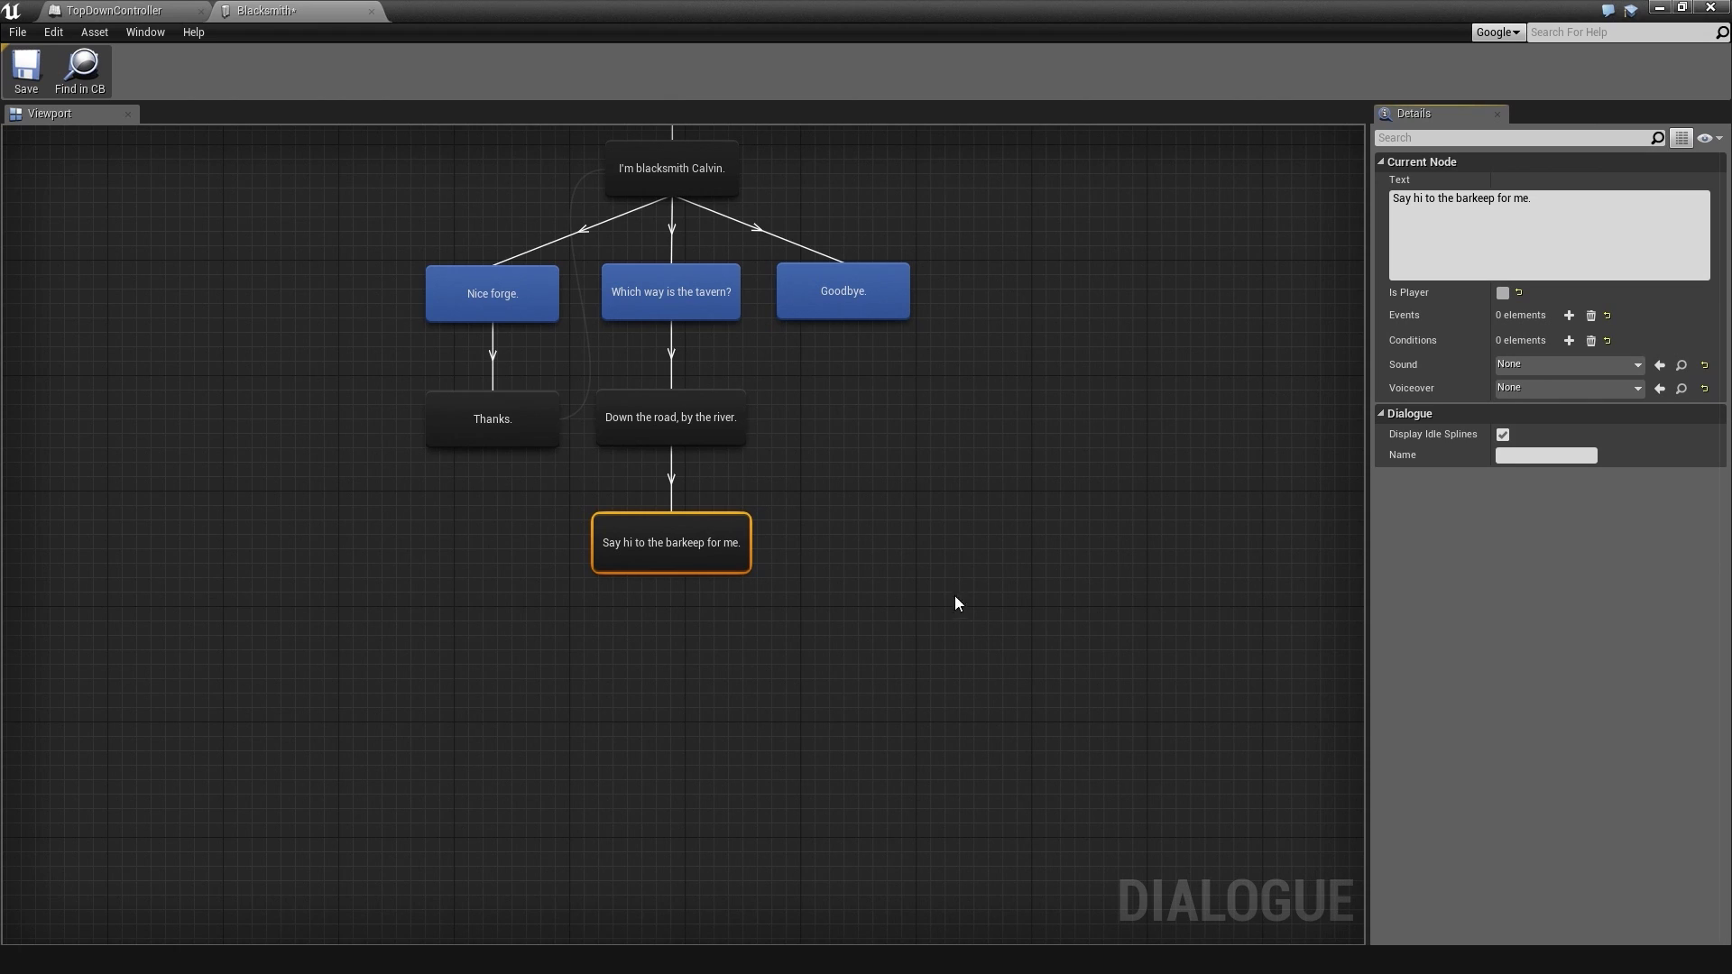
Link the "Say hi to the barkeep for me." node to the "Goodbye." answer
right_click(675, 538)
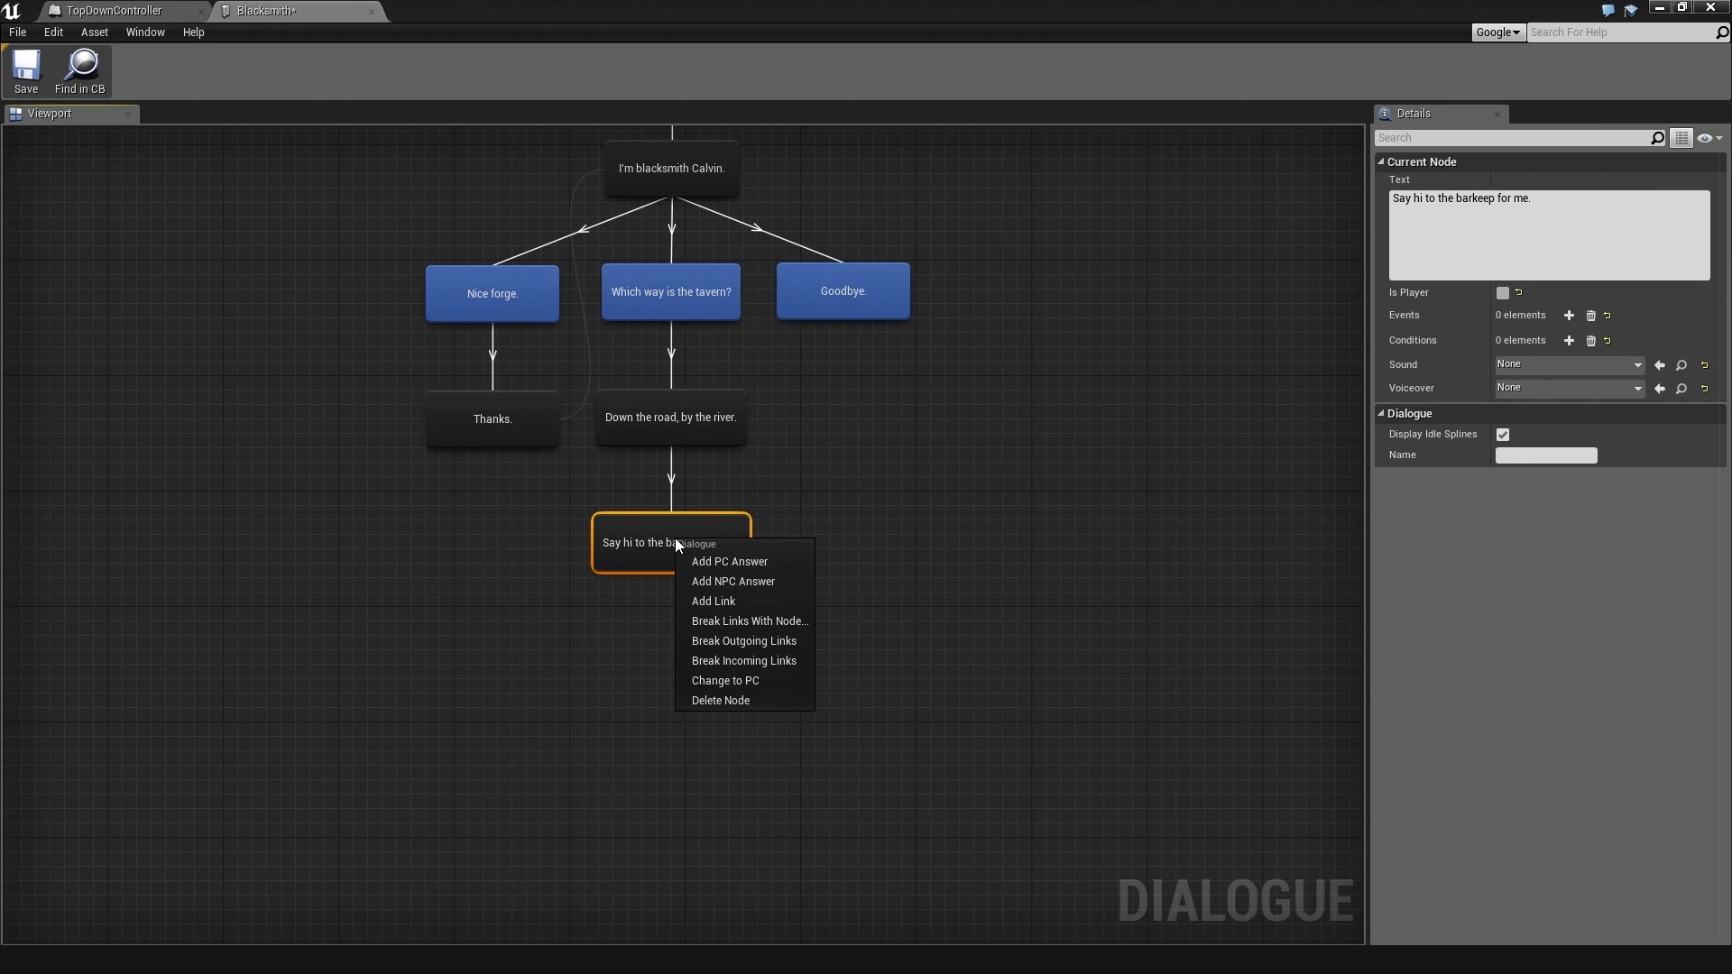
left_click(728, 596)
left_click(843, 285)
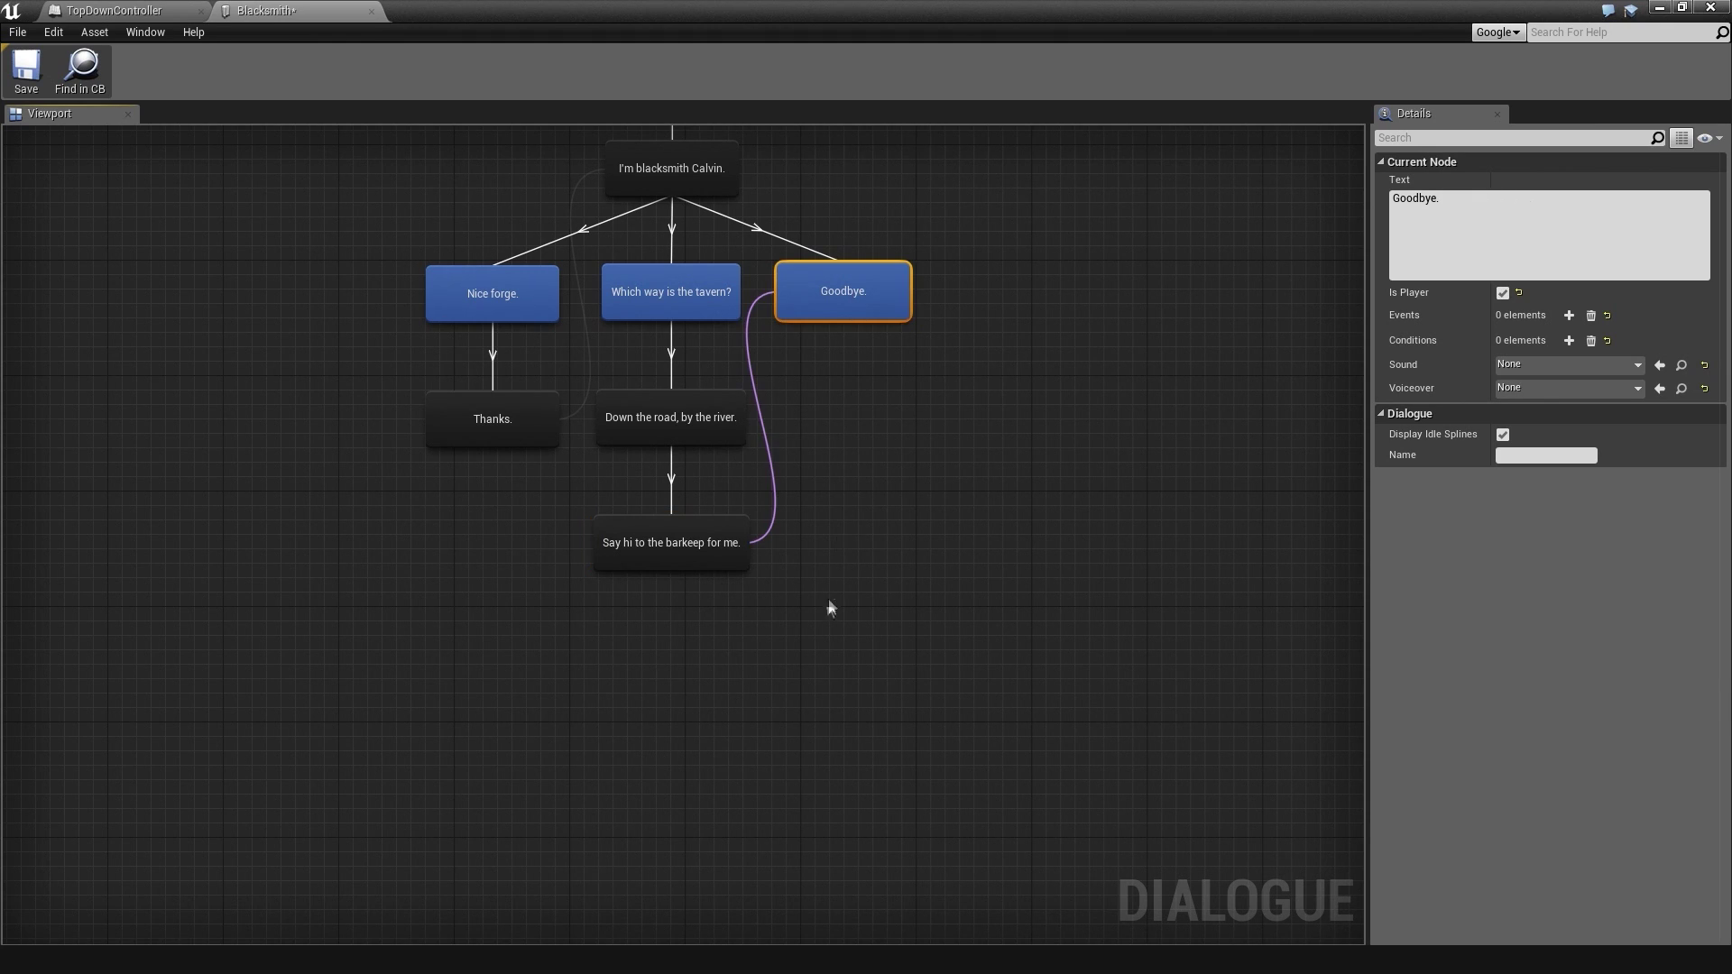
Add a player answer with the text "I have another question." beneath the "Say hi to the barkeep for me." node
right_click_drag(828, 597, 873, 437)
right_click(728, 399)
left_click(749, 416)
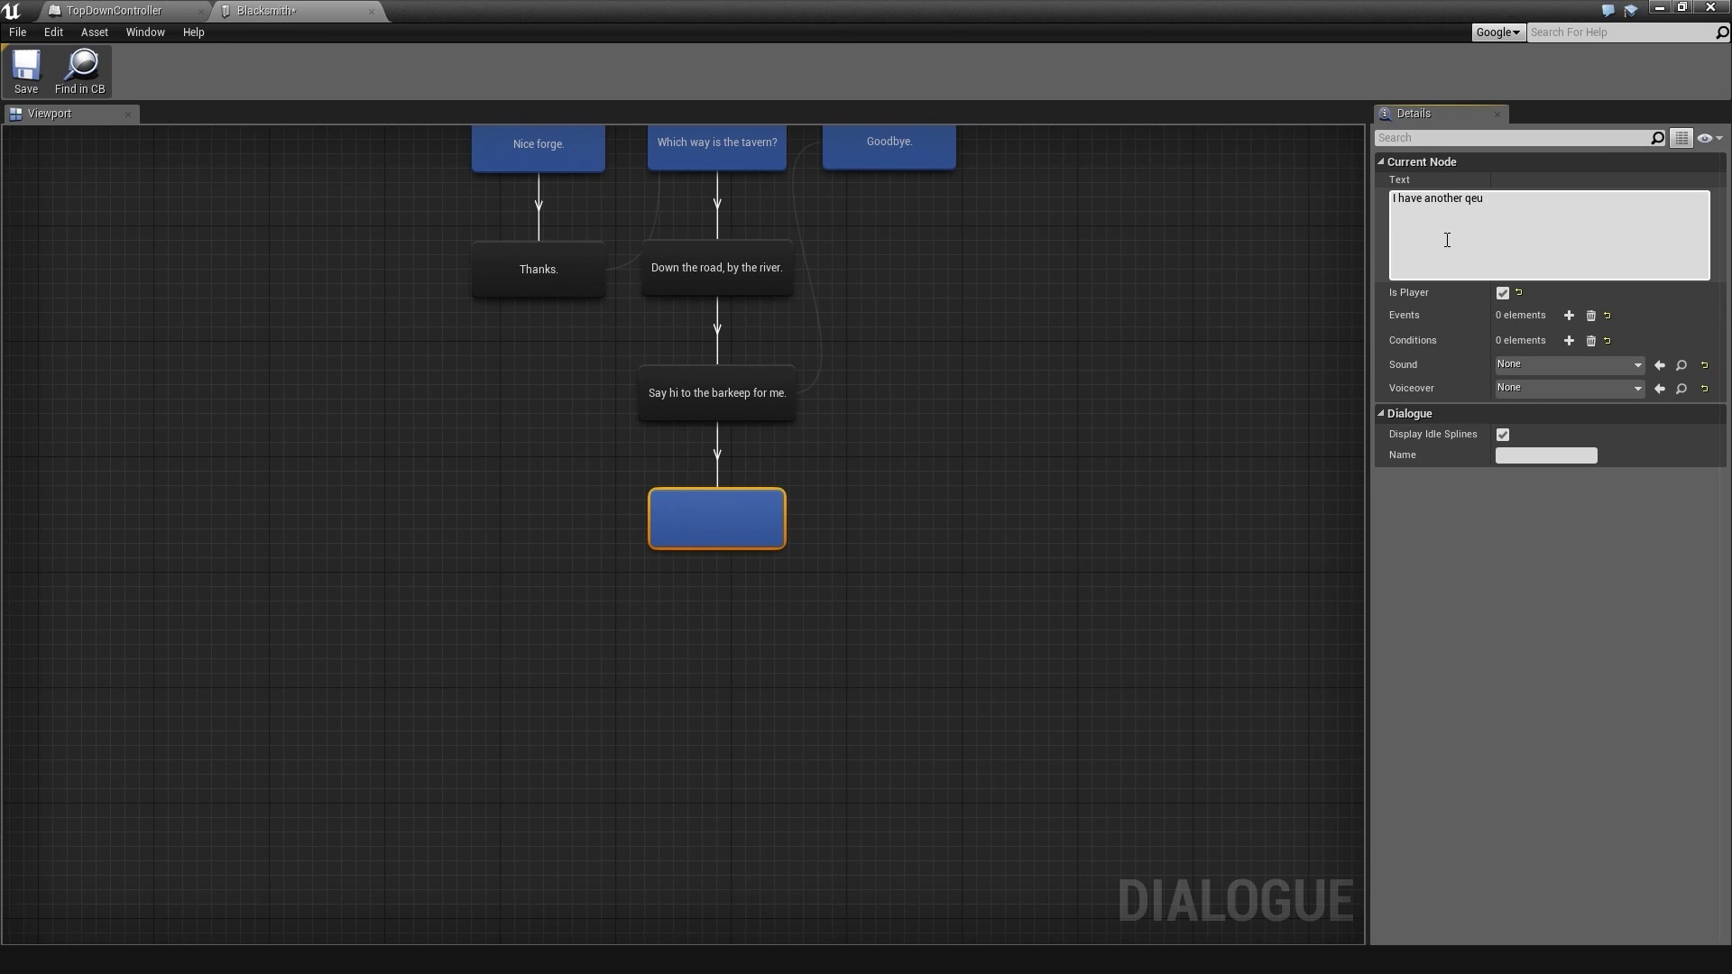
type(".")
key("Return")
Add an NPC answer with the text "Sure." beneath the "I have another question." node
right_click(733, 524)
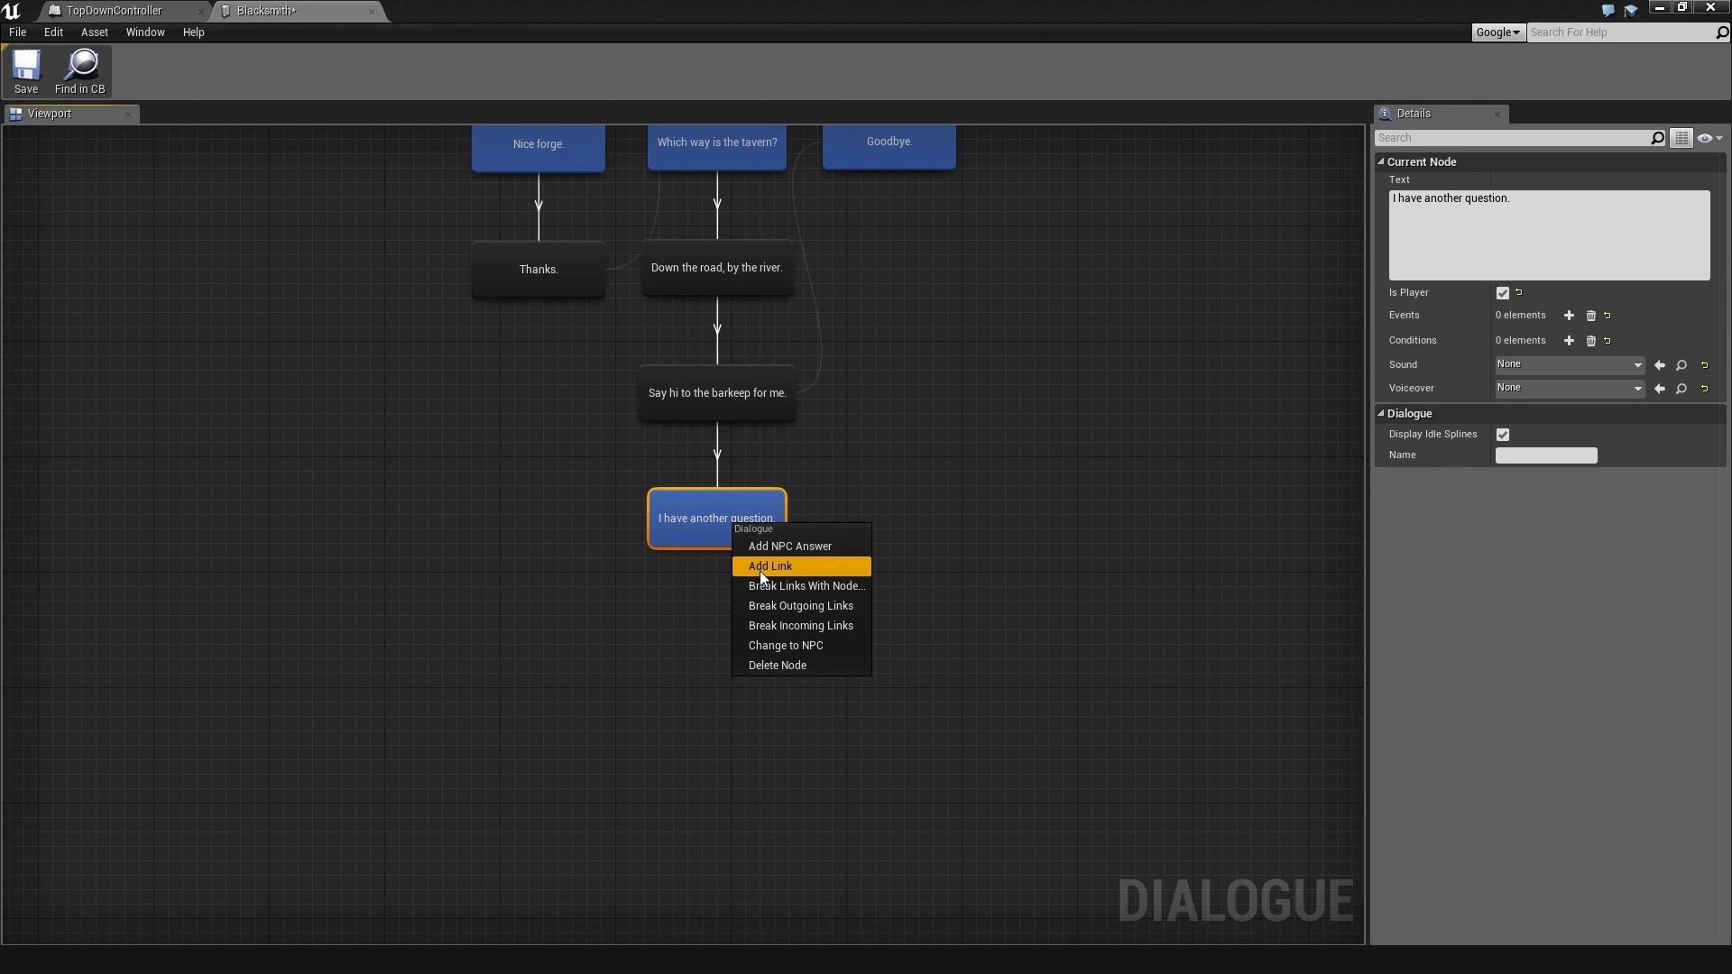
left_click(766, 547)
left_click(1457, 247)
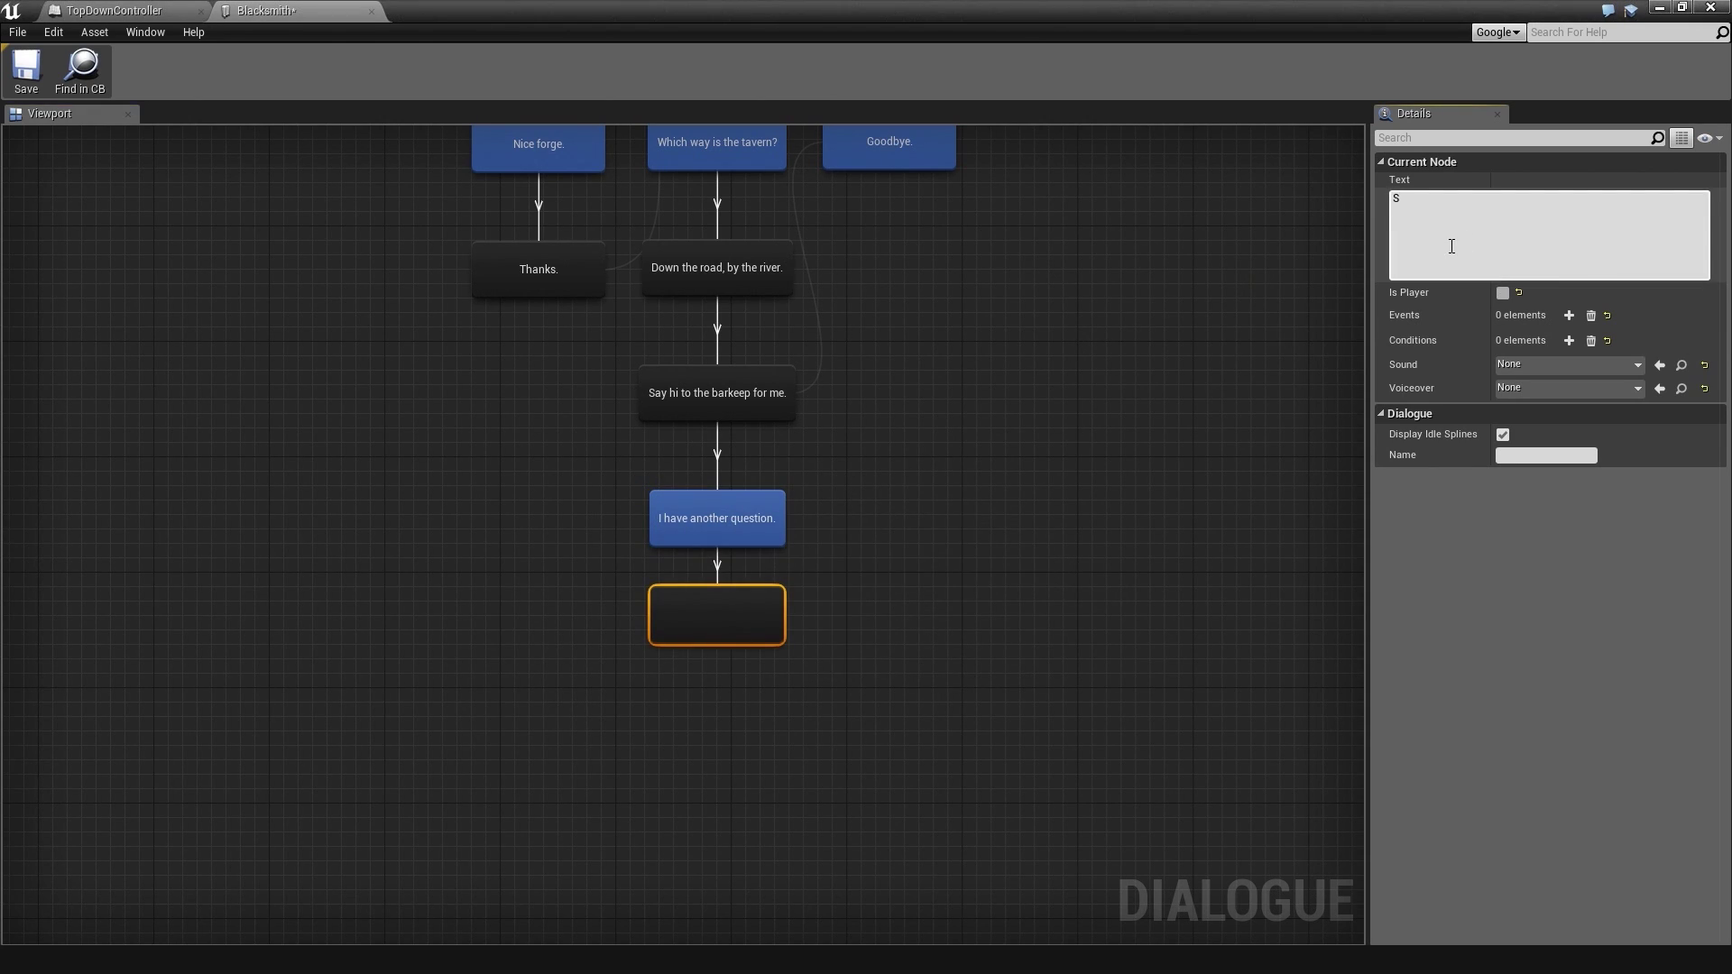
Link the "Sure." node back to the blacksmith's introduction node
right_click(748, 609)
left_click(798, 667)
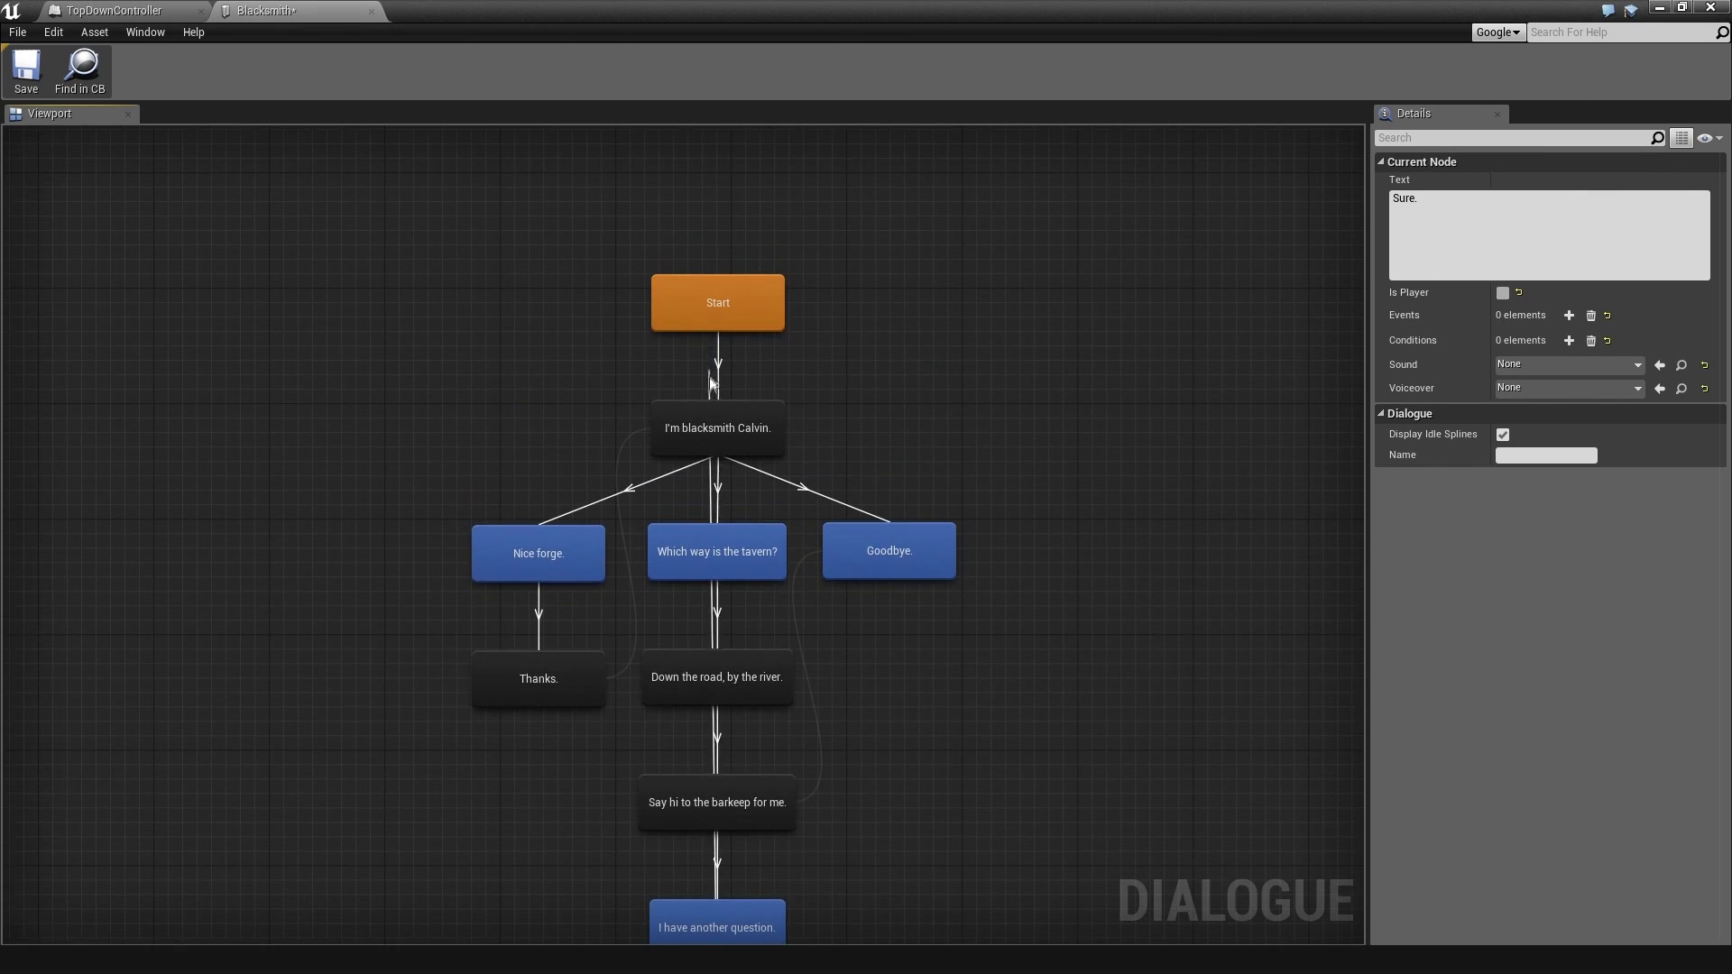
left_click(703, 421)
Turn off Display Idle Splines for the dialogue and select the blacksmith's introduction node to show its links
right_click_drag(924, 673, 1013, 465)
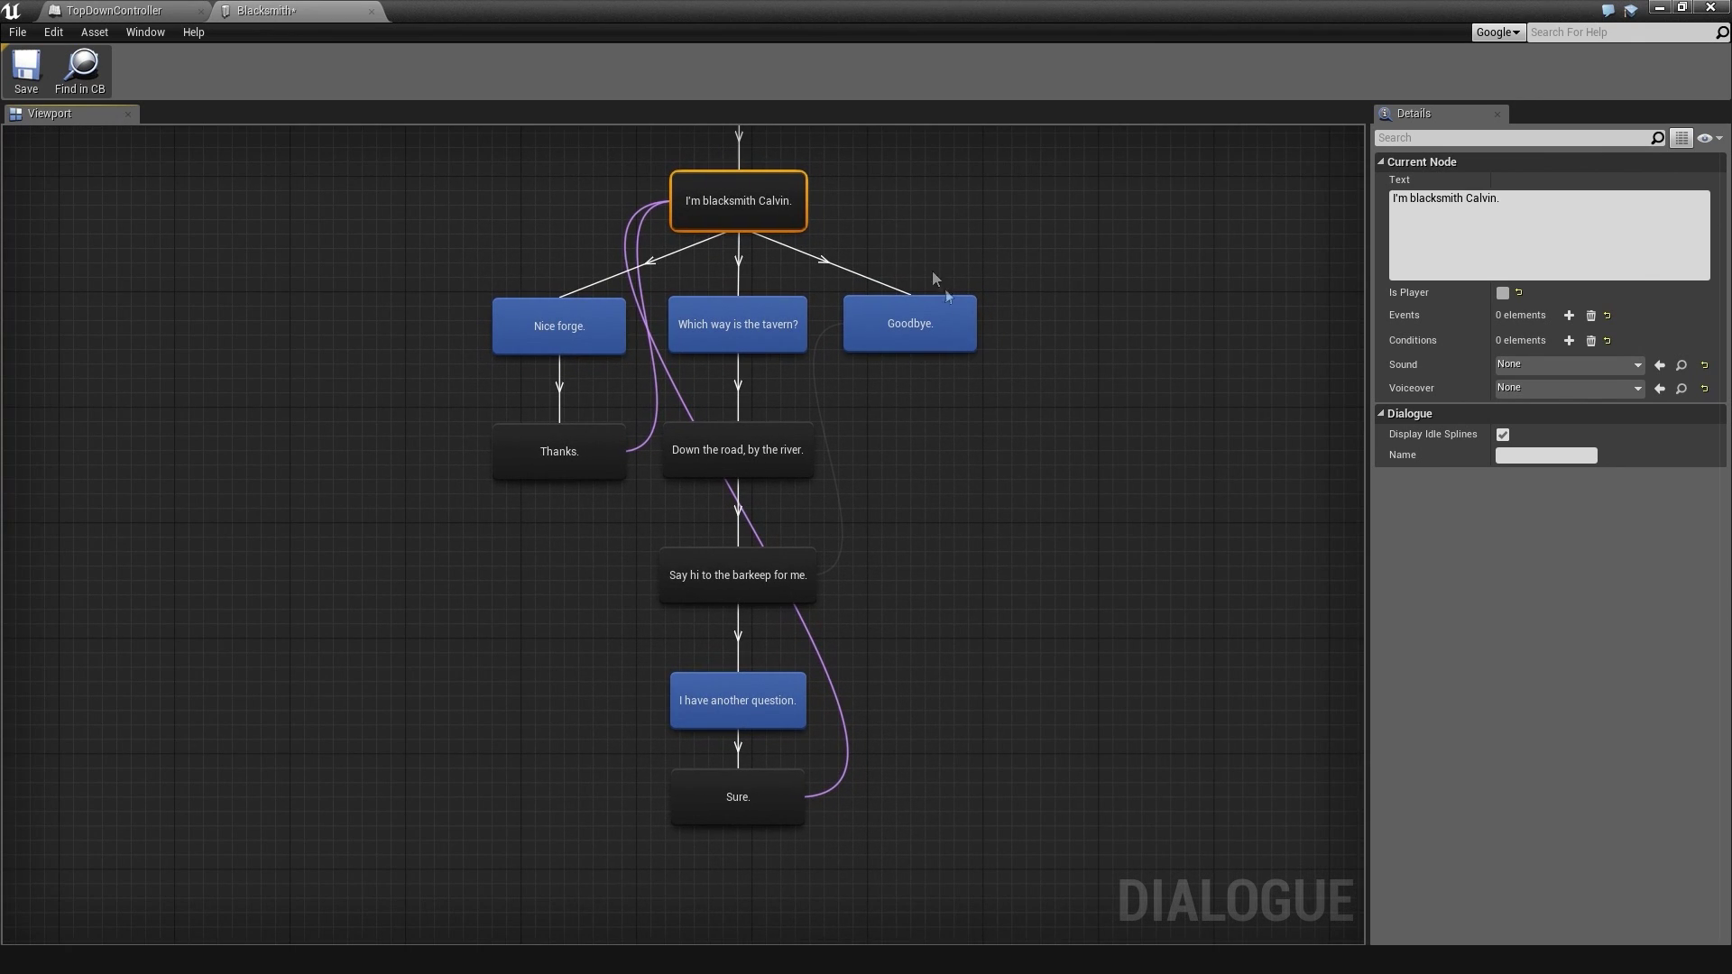
left_click(1167, 491)
left_click(1503, 183)
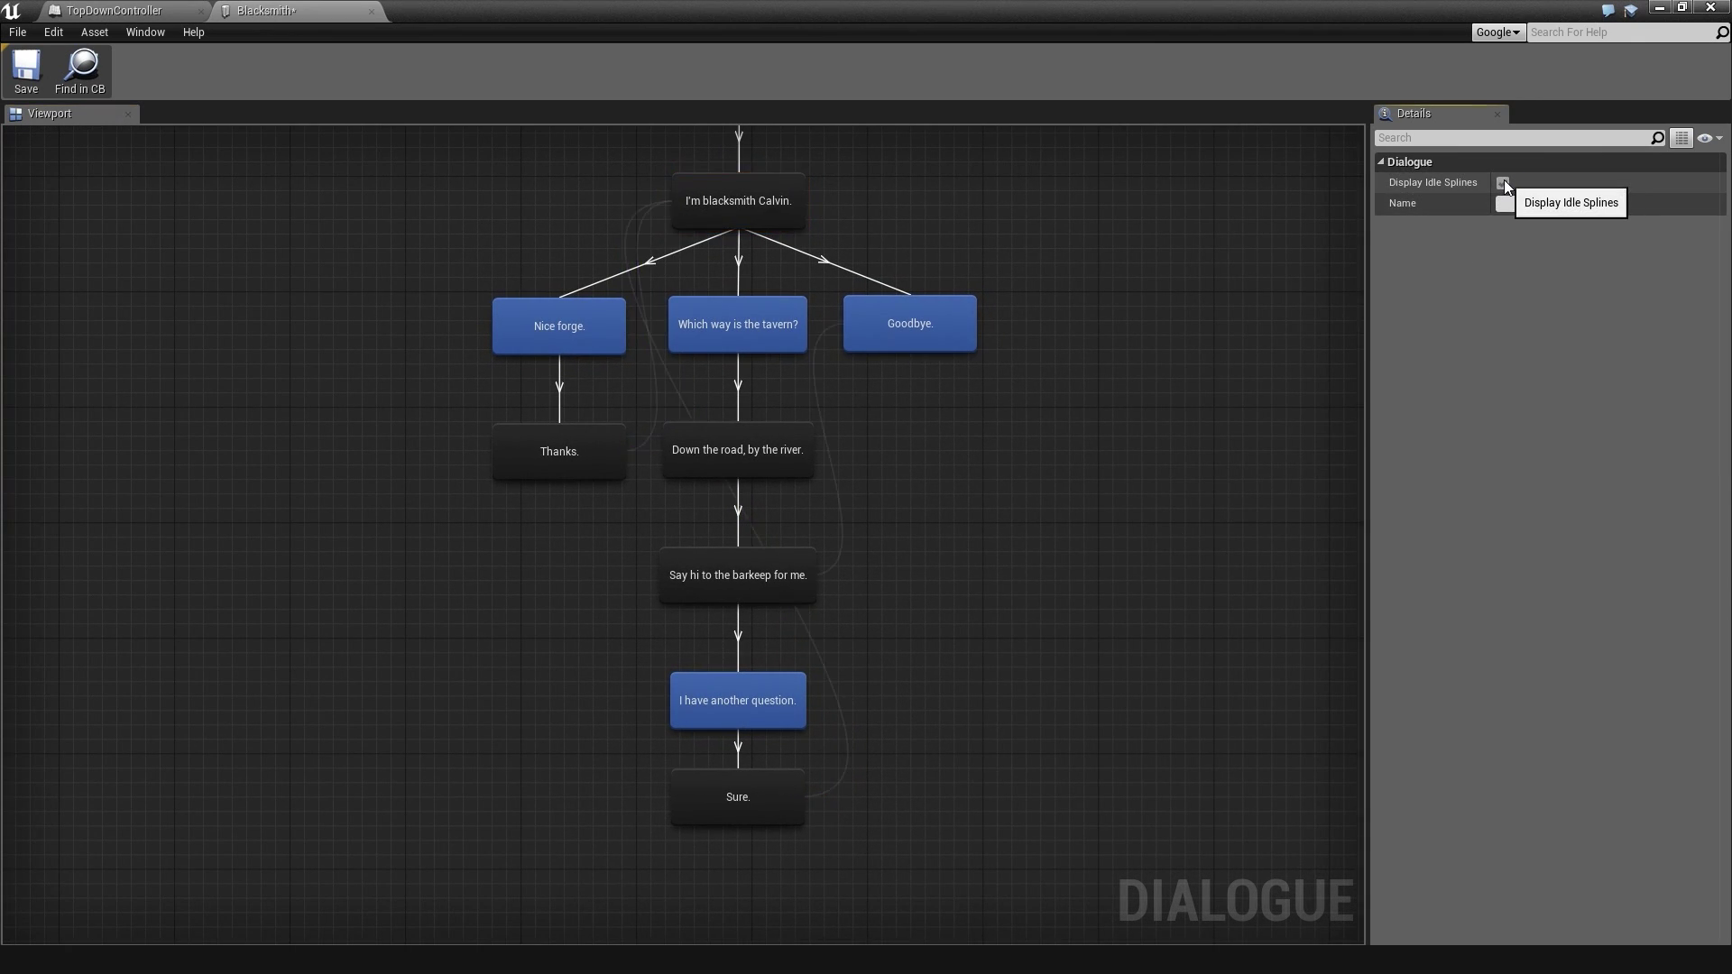
left_click(784, 207)
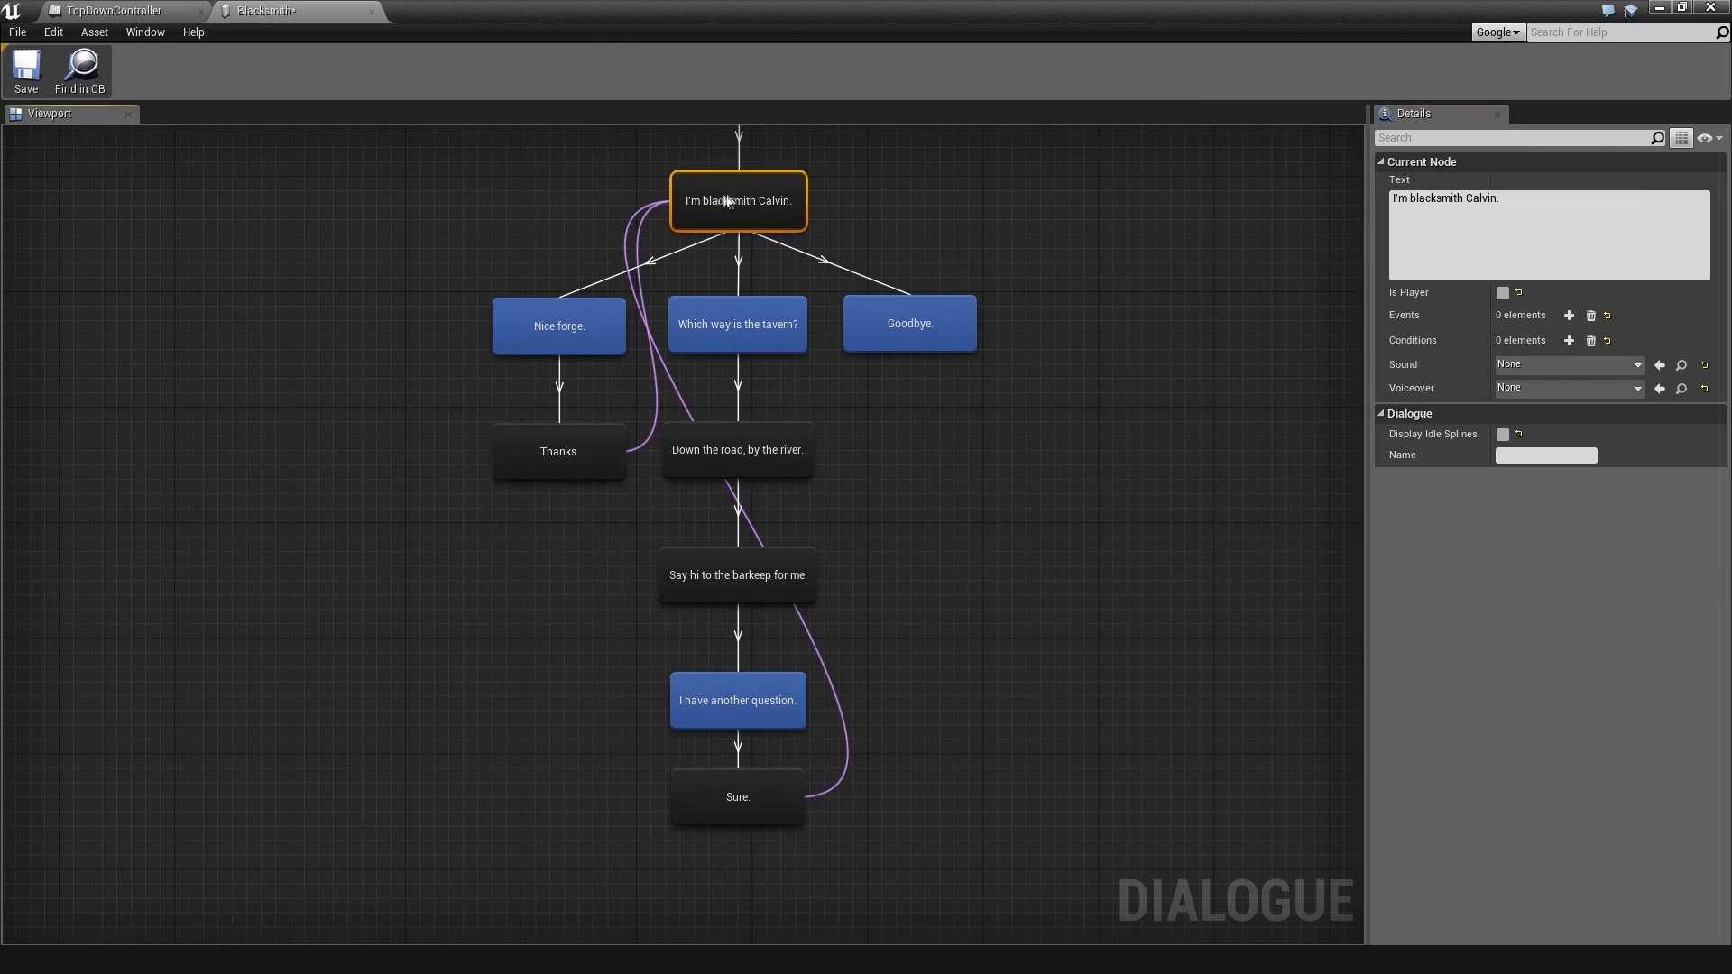
Select the "Sure." node to show its link, turn Display Idle Splines back on for the dialogue, and clear the selection
left_click(960, 758)
left_click(792, 801)
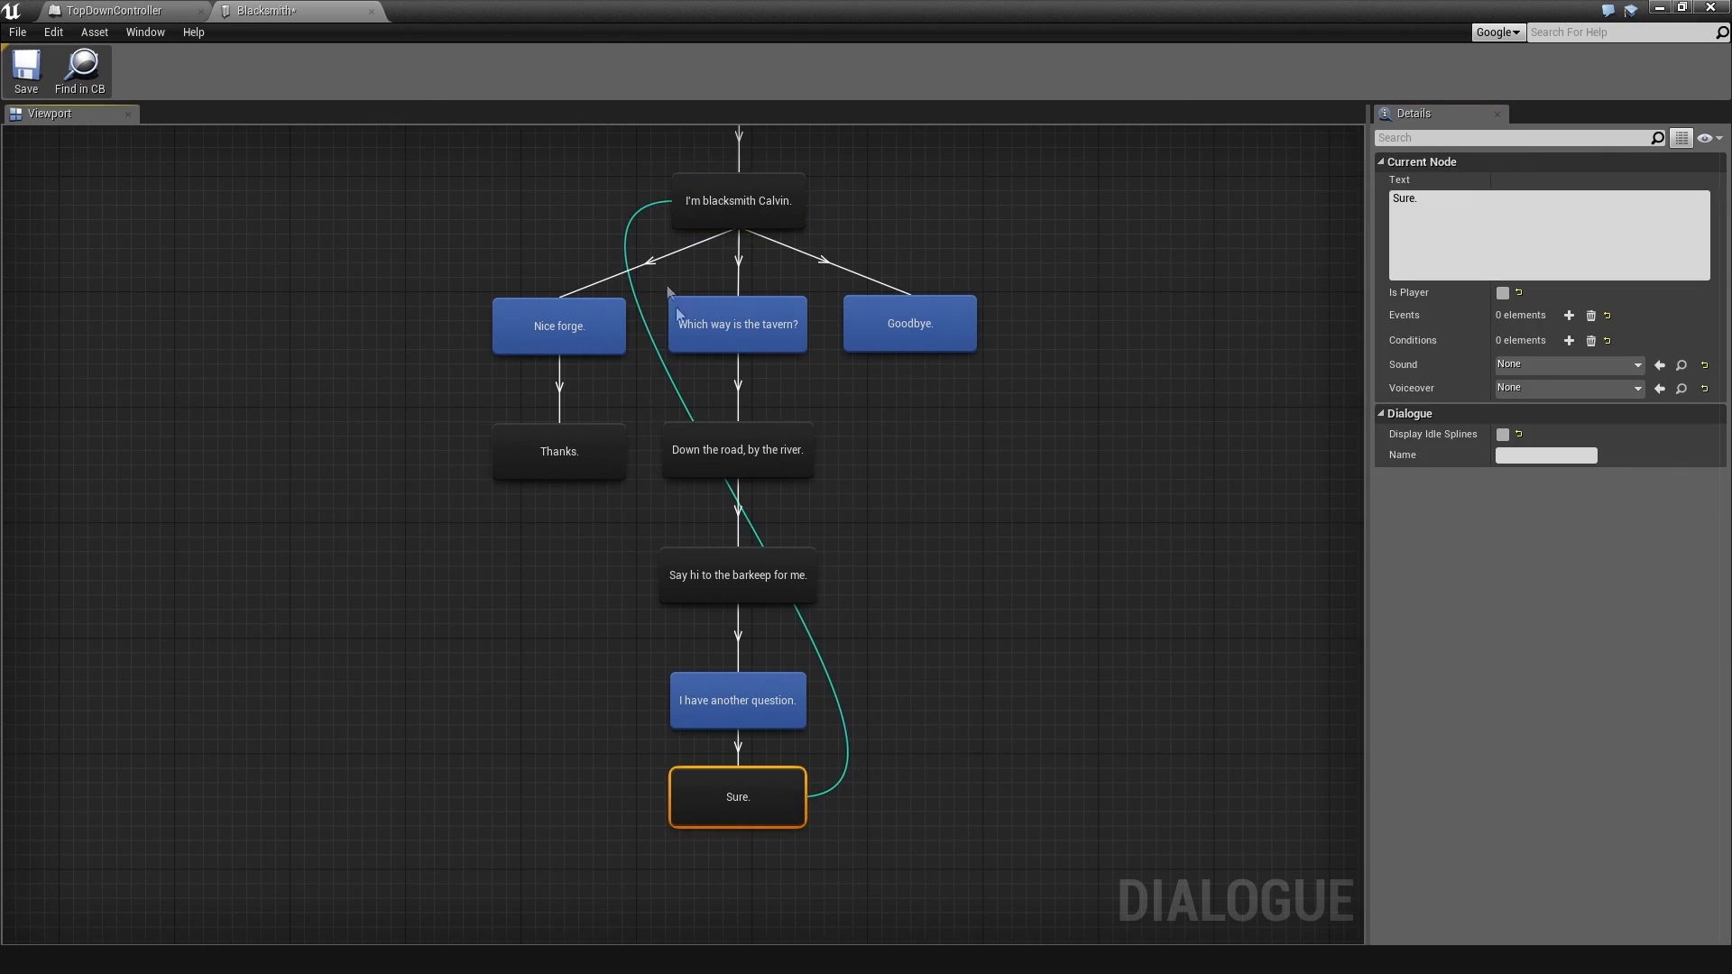
left_click(1502, 435)
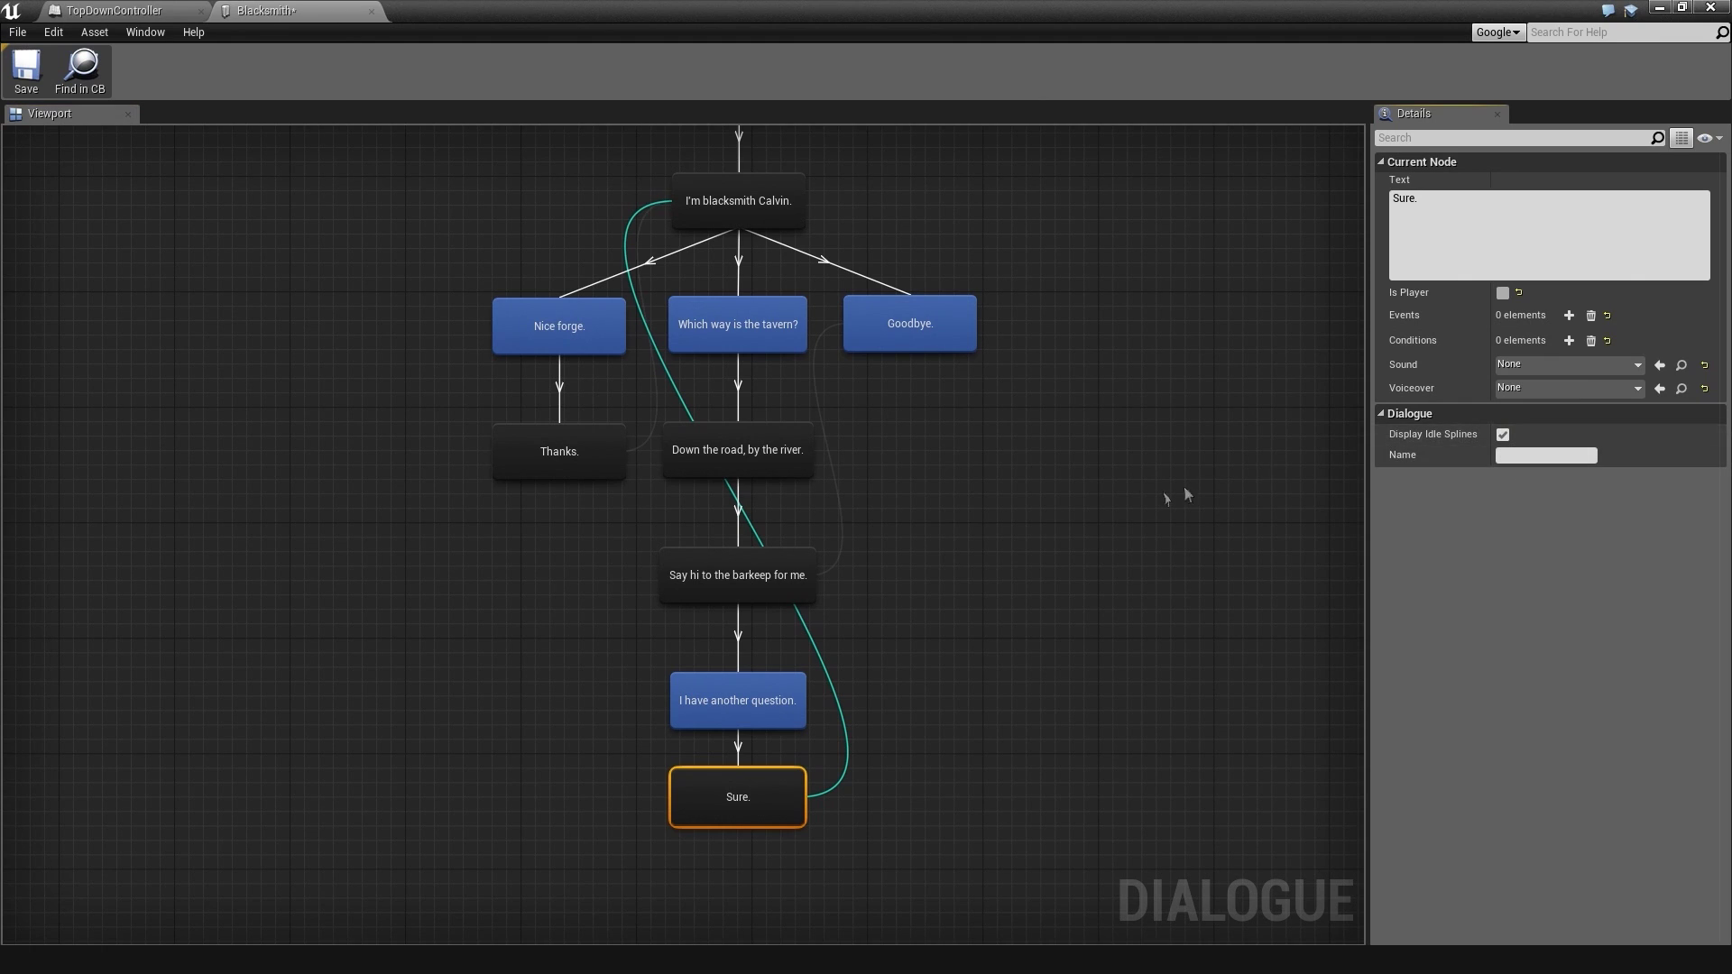
left_click(1117, 498)
Move the answer nodes below the blacksmith's introduction node further down to make room for another node
right_click_drag(972, 442, 989, 579)
left_click_drag(769, 336, 771, 303)
right_click_drag(984, 790, 985, 582)
left_click_drag(983, 807, 602, 291)
left_click_drag(601, 292, 598, 336)
right_click_drag(963, 488, 1002, 657)
left_click(956, 389)
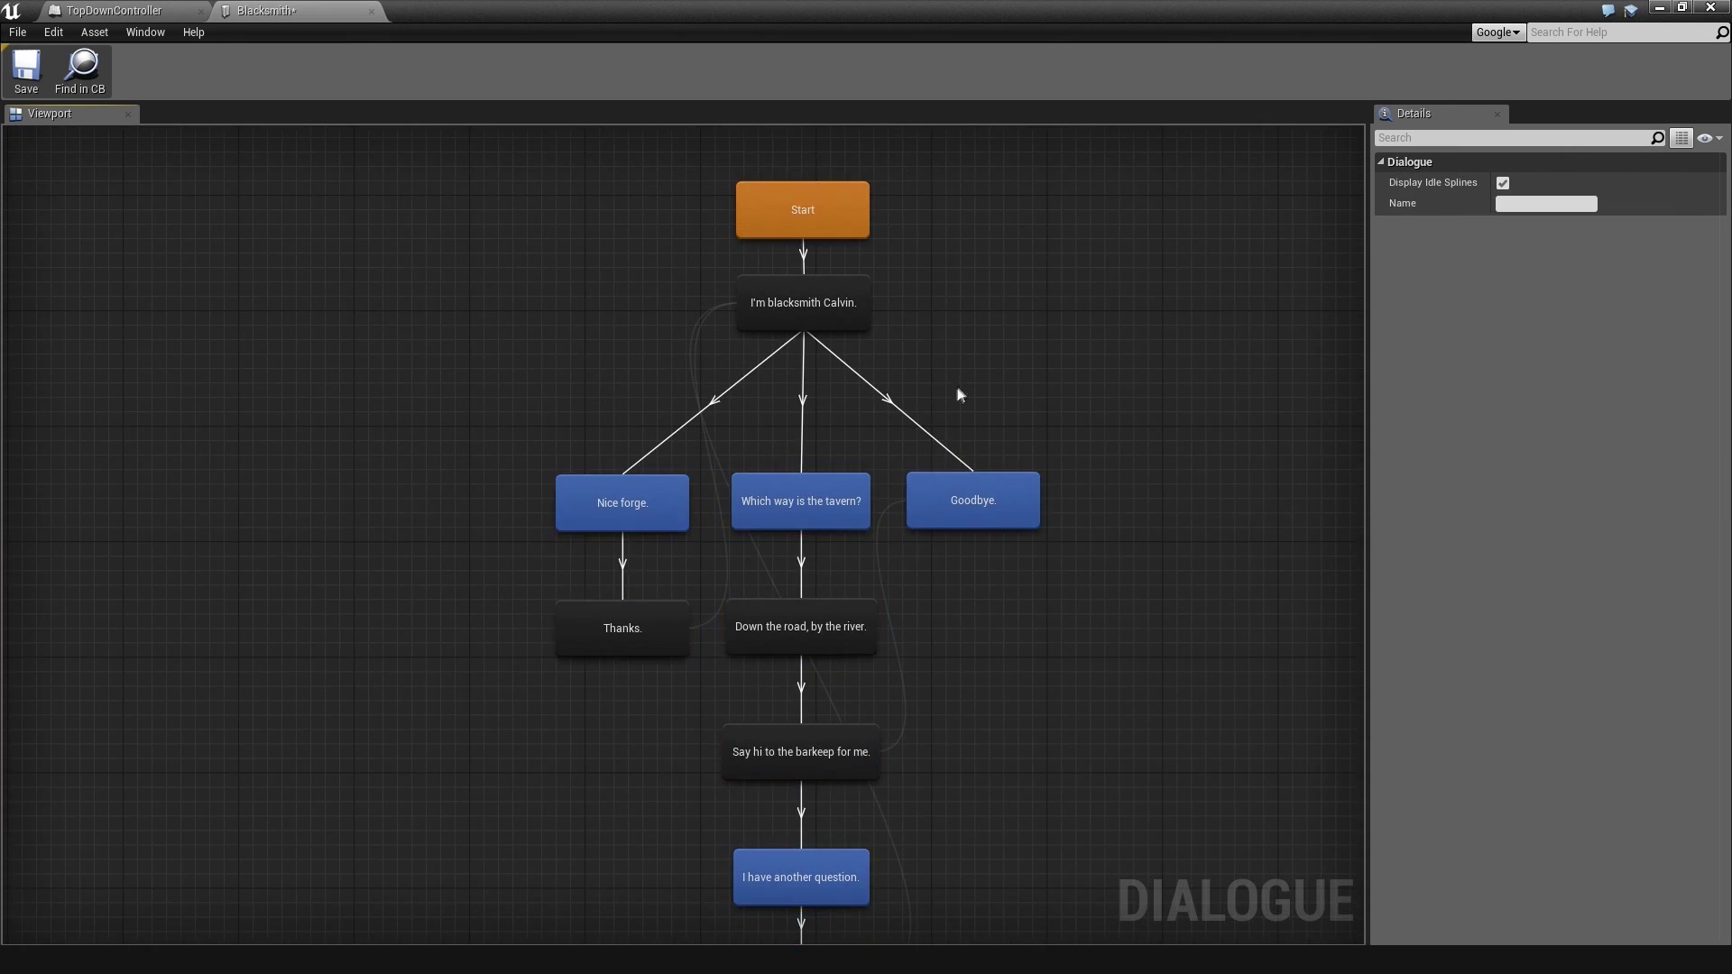
Break all outgoing and incoming links of the blacksmith's introduction node
right_click_drag(957, 395, 900, 457)
right_click(791, 430)
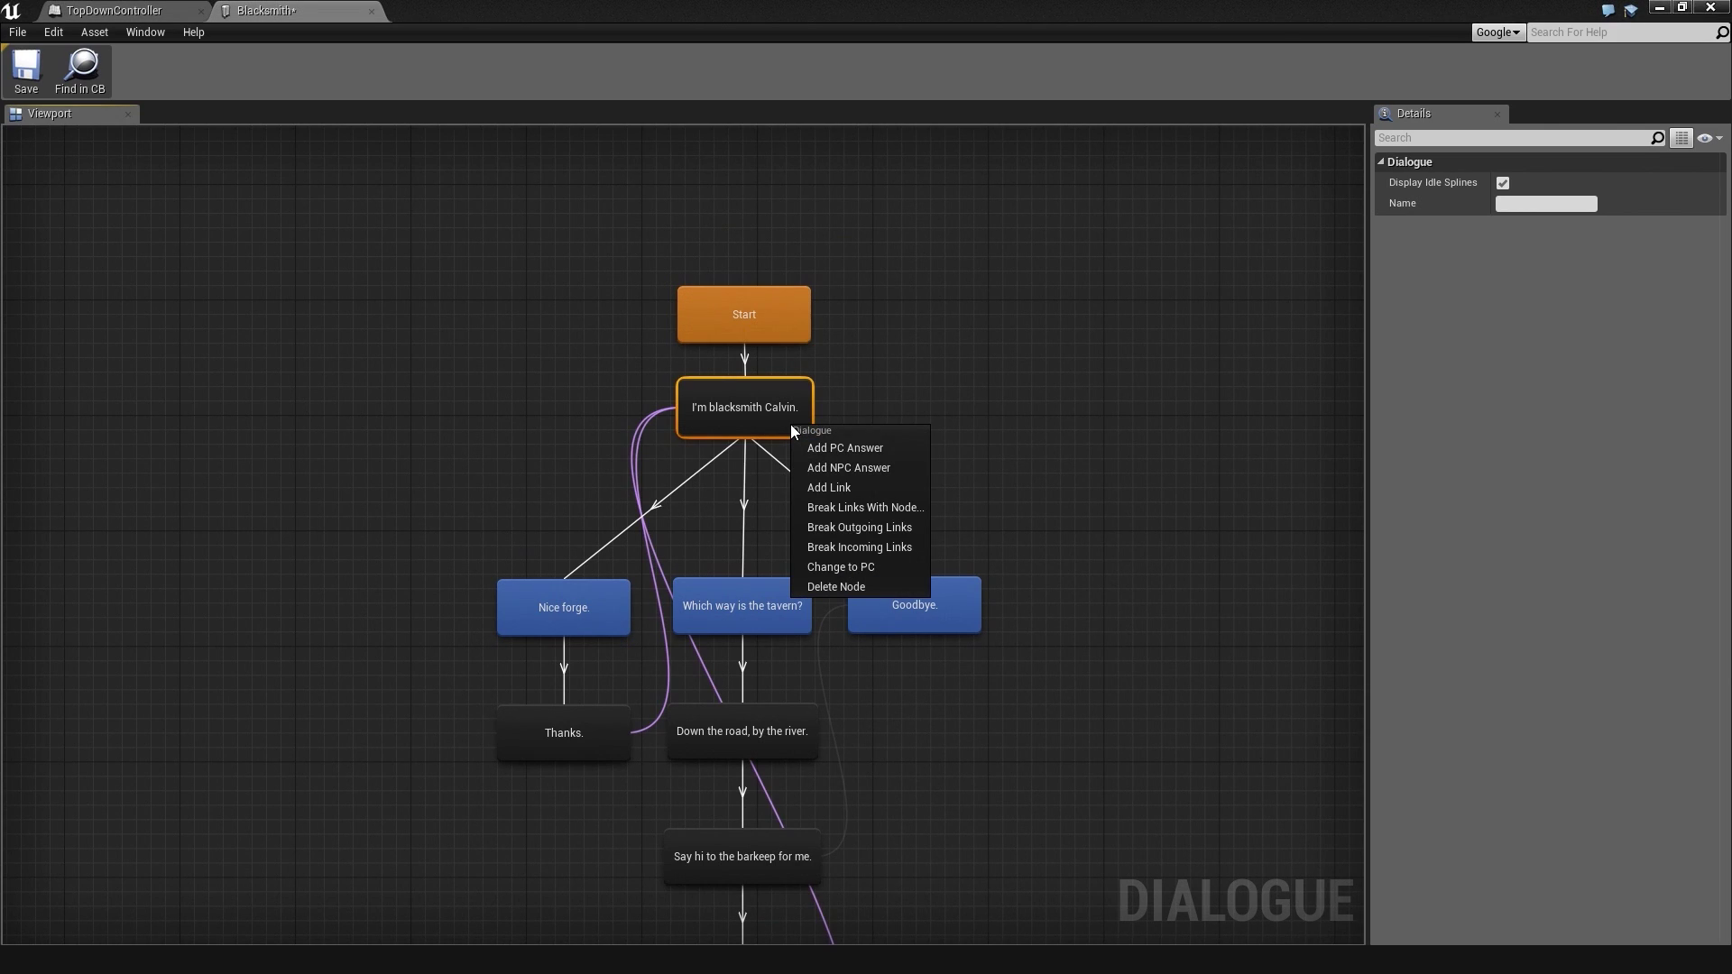
left_click(848, 528)
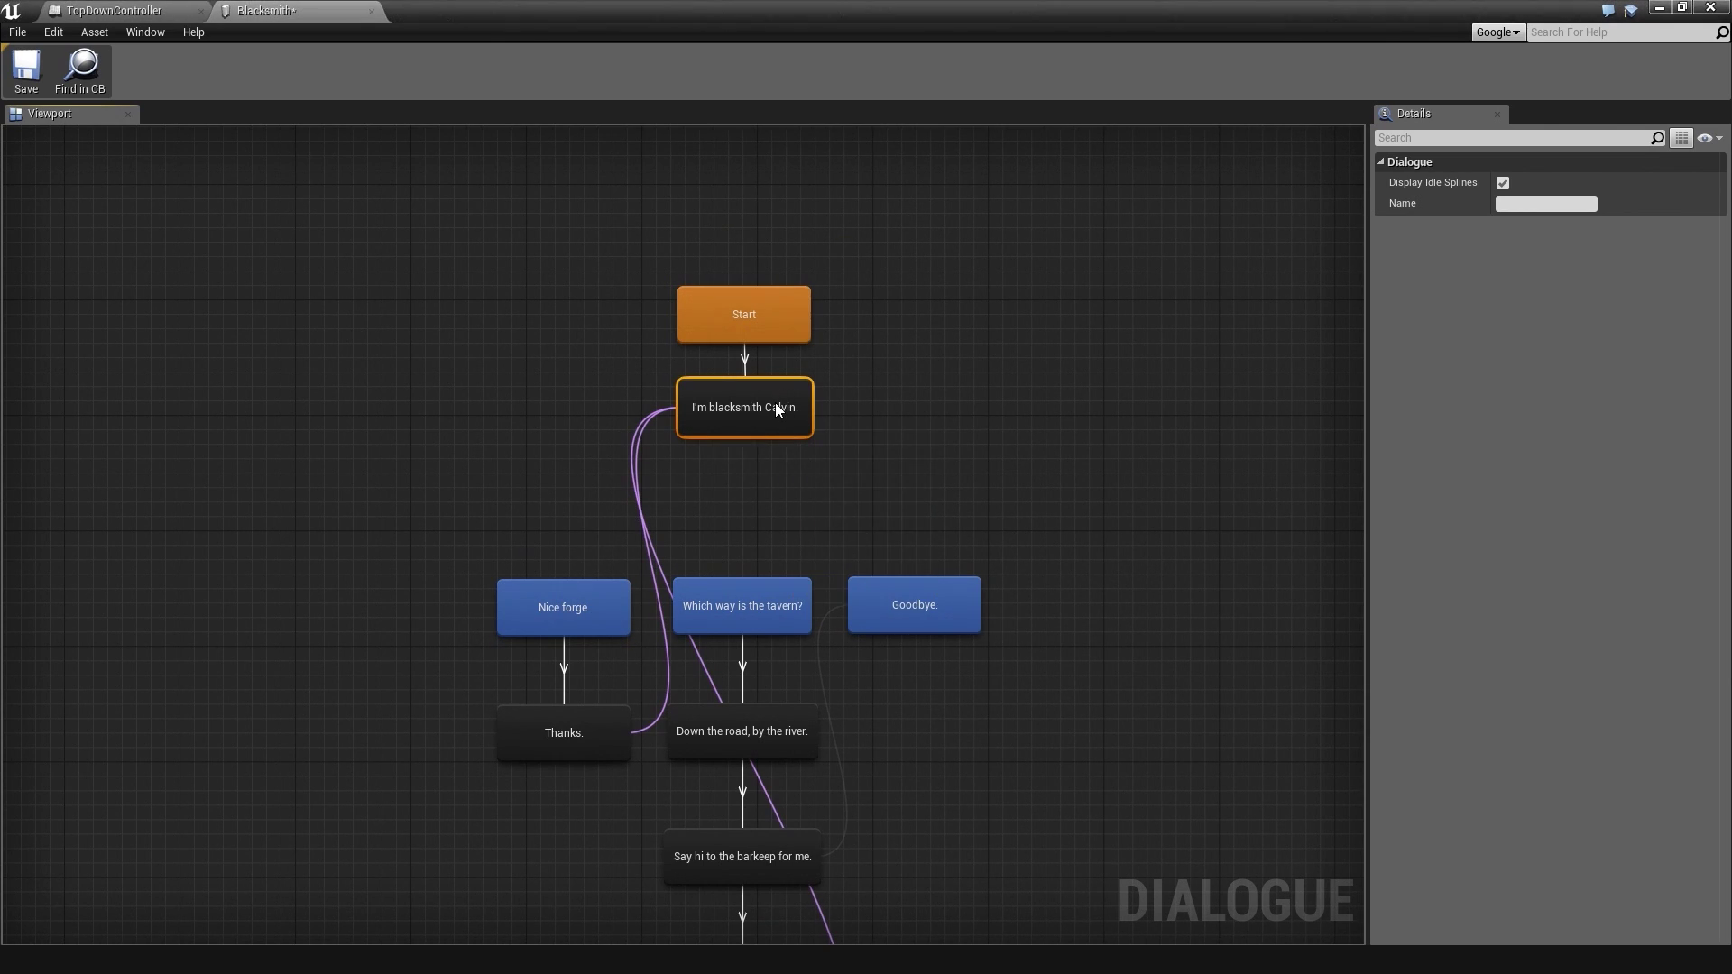
right_click(776, 402)
left_click(814, 528)
Link the Start node to the blacksmith's introduction node and add an empty NPC answer beneath the introduction
right_click(765, 327)
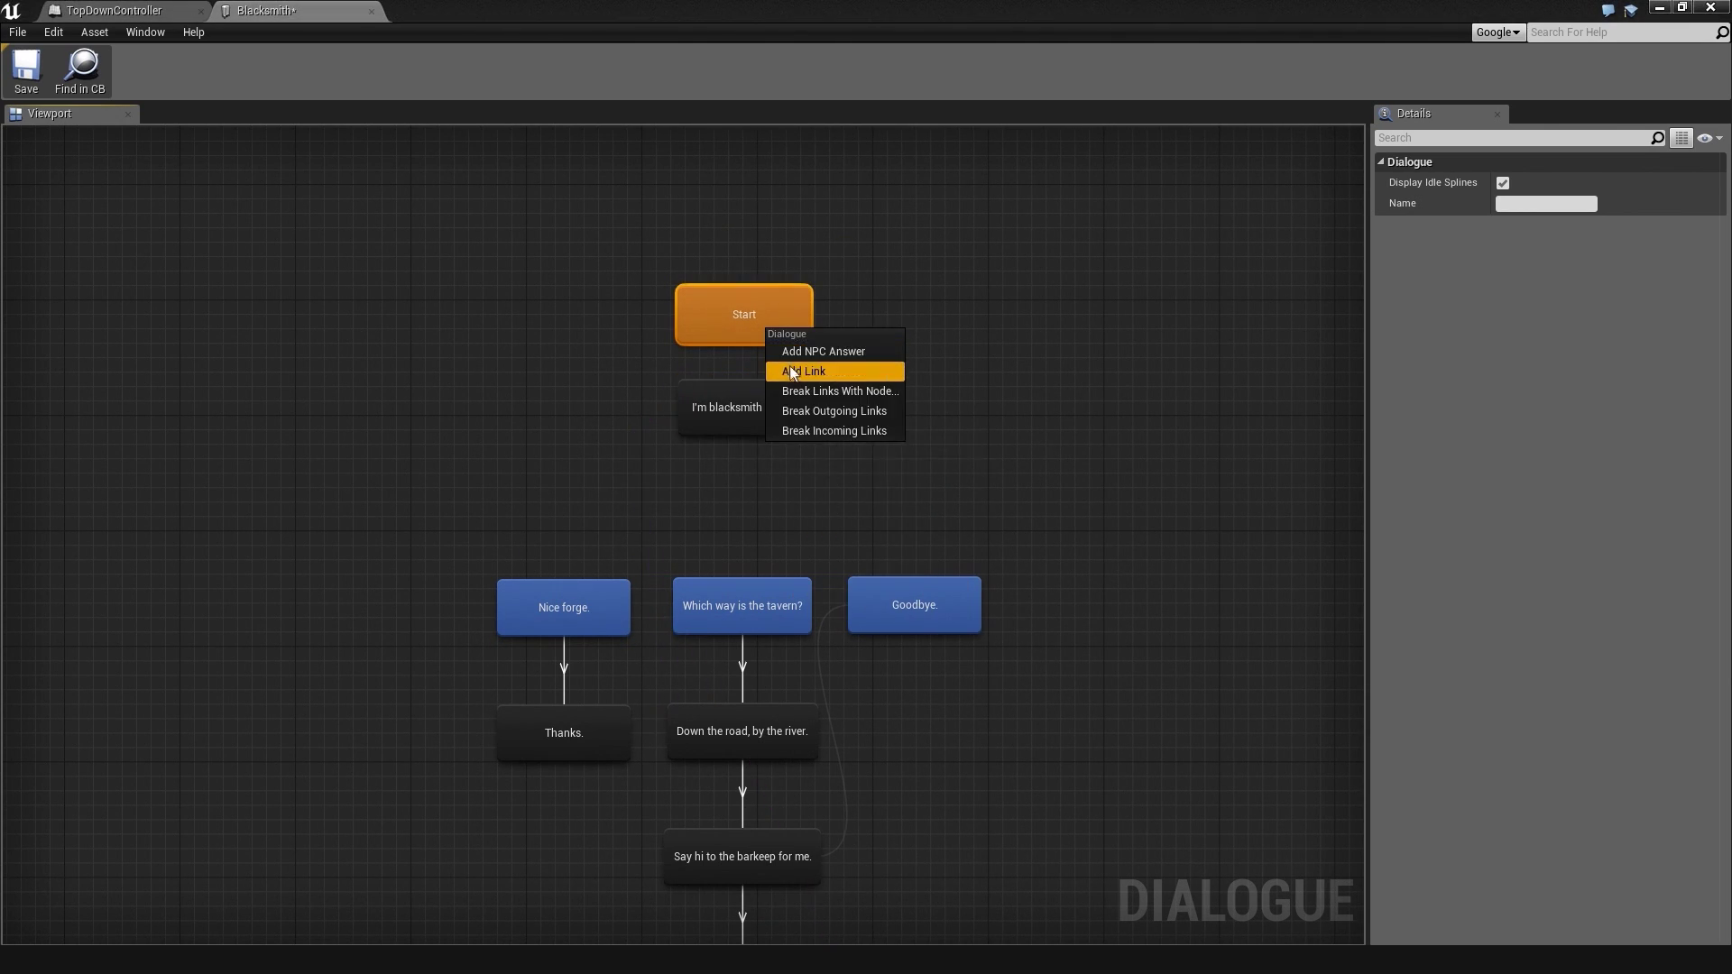
left_click(790, 371)
left_click(765, 410)
right_click(763, 412)
left_click(775, 436)
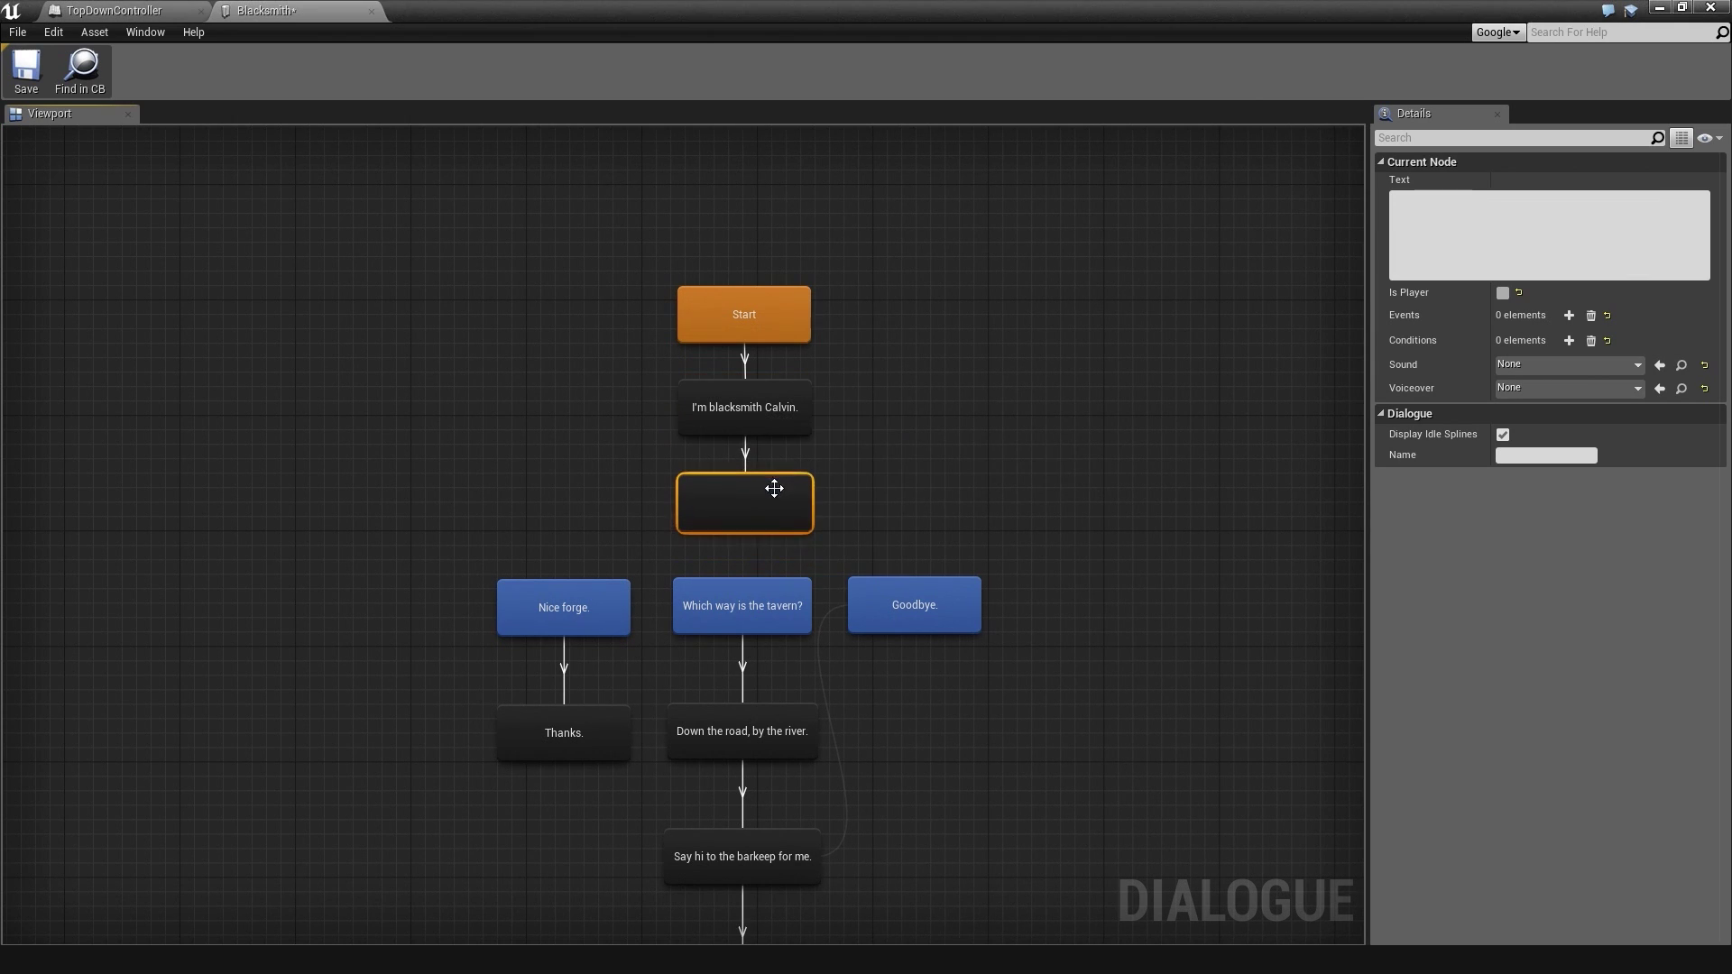
Link the empty NPC node to the "Nice forge.", "Which way is the tavern?" and "Goodbye." player answers
right_click_drag(608, 503, 621, 408)
right_click(724, 392)
left_click(752, 455)
left_click(628, 504)
right_click(742, 405)
left_click(774, 468)
left_click(771, 499)
right_click(776, 398)
left_click(811, 460)
left_click(915, 513)
Link the "Sure." and "Thanks." nodes back to the empty NPC node
right_click_drag(965, 642, 954, 531)
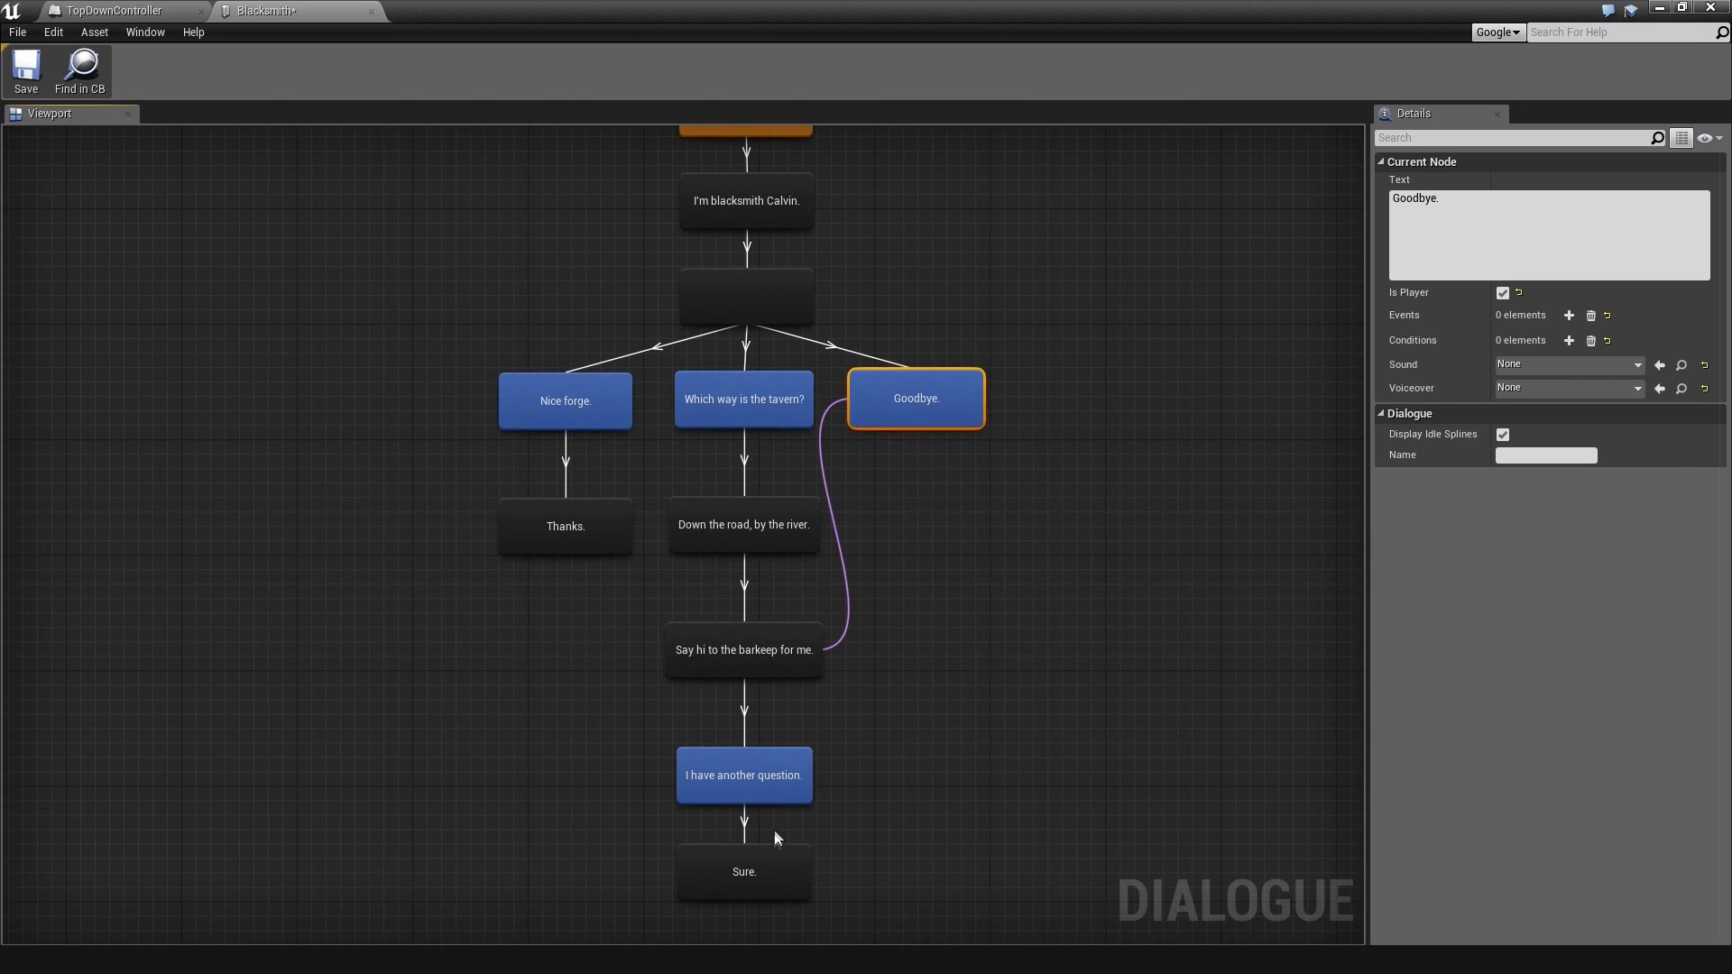
right_click(774, 852)
left_click(810, 740)
left_click(755, 306)
right_click(606, 529)
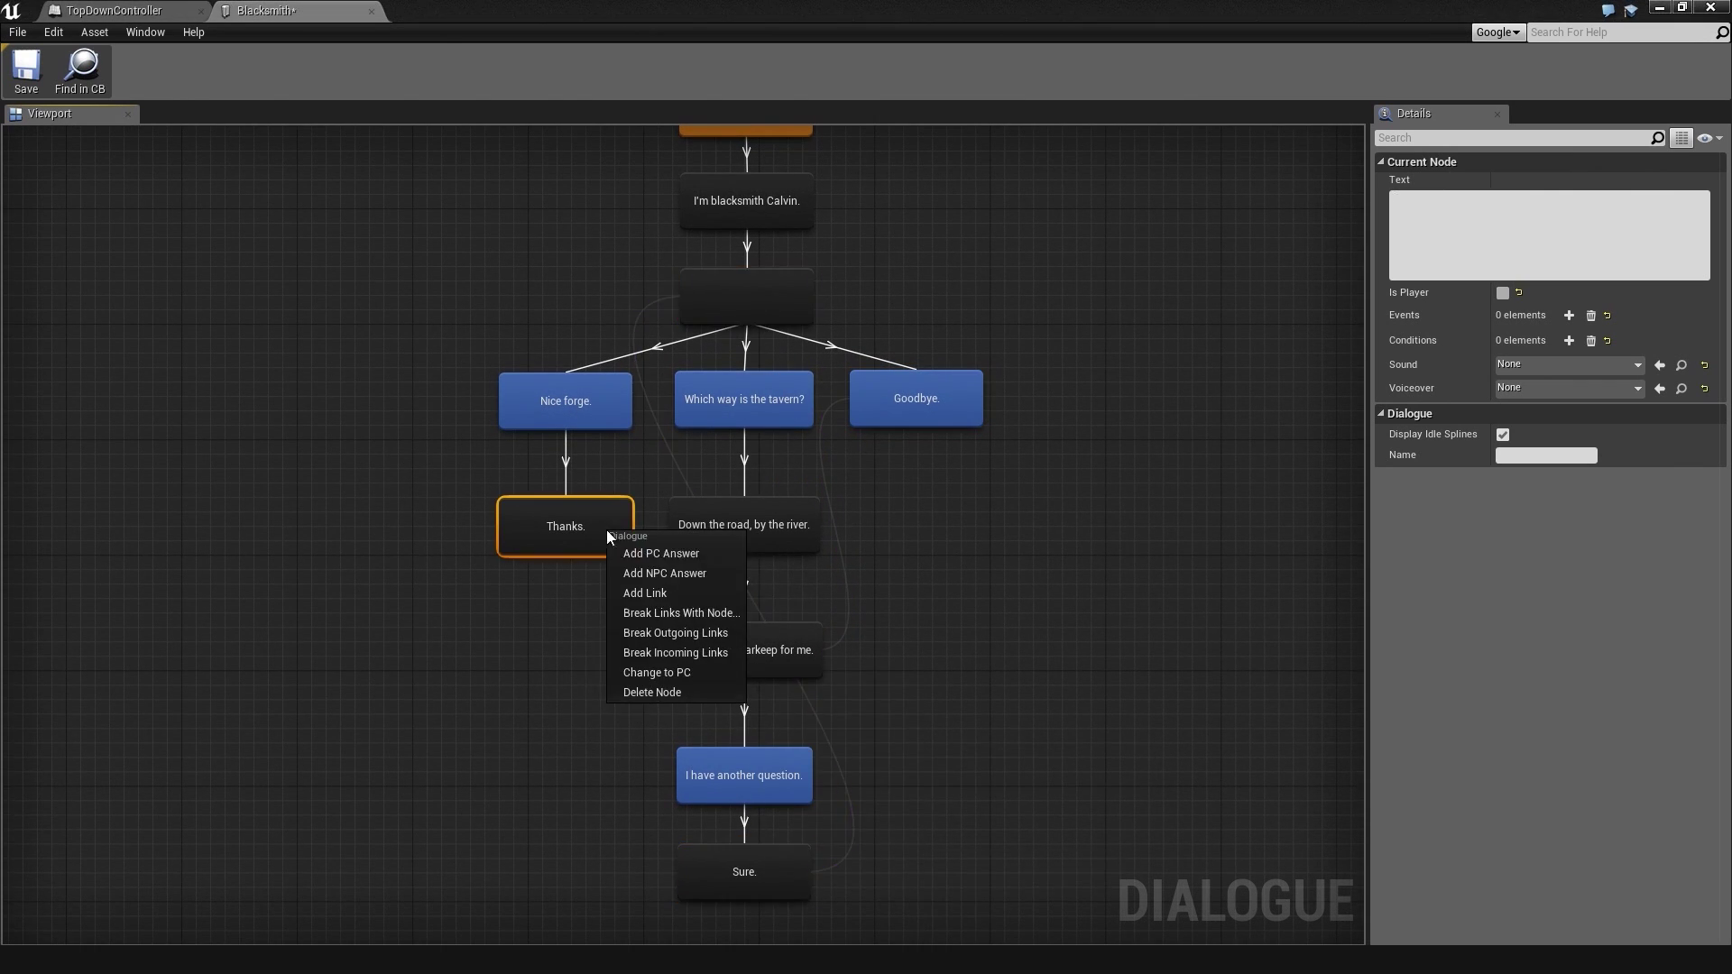
left_click(643, 591)
left_click(736, 300)
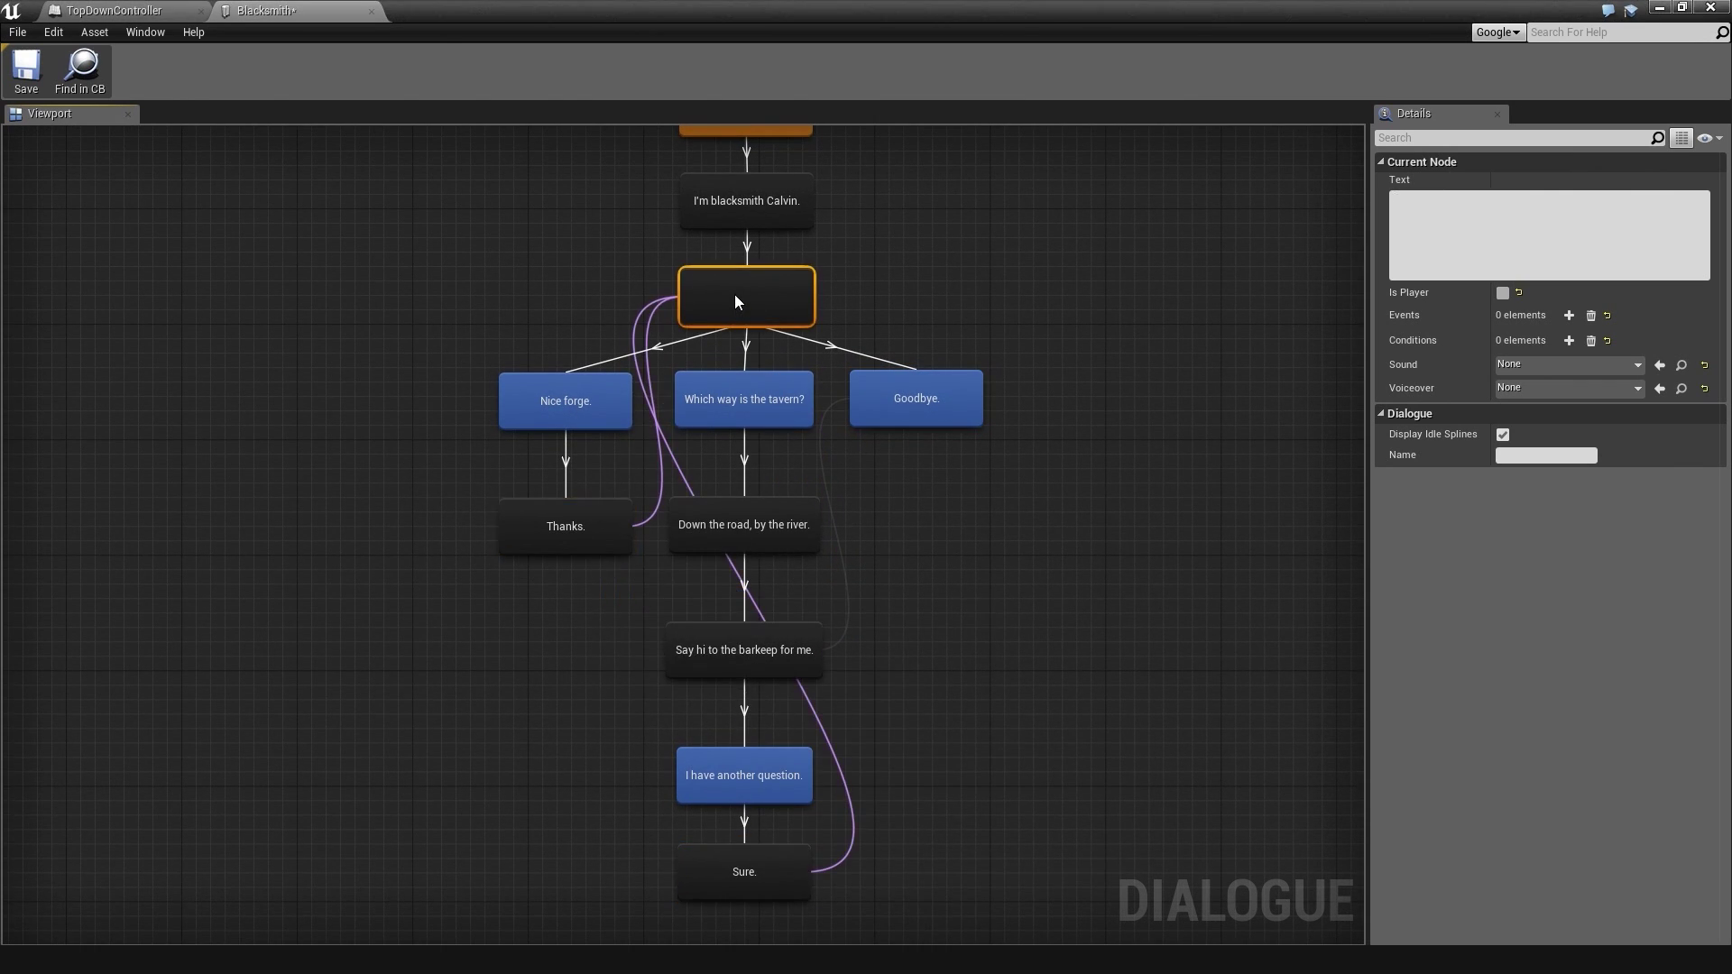
Select the "Thanks." node and the three player answers one after another to examine their links
left_click(595, 523)
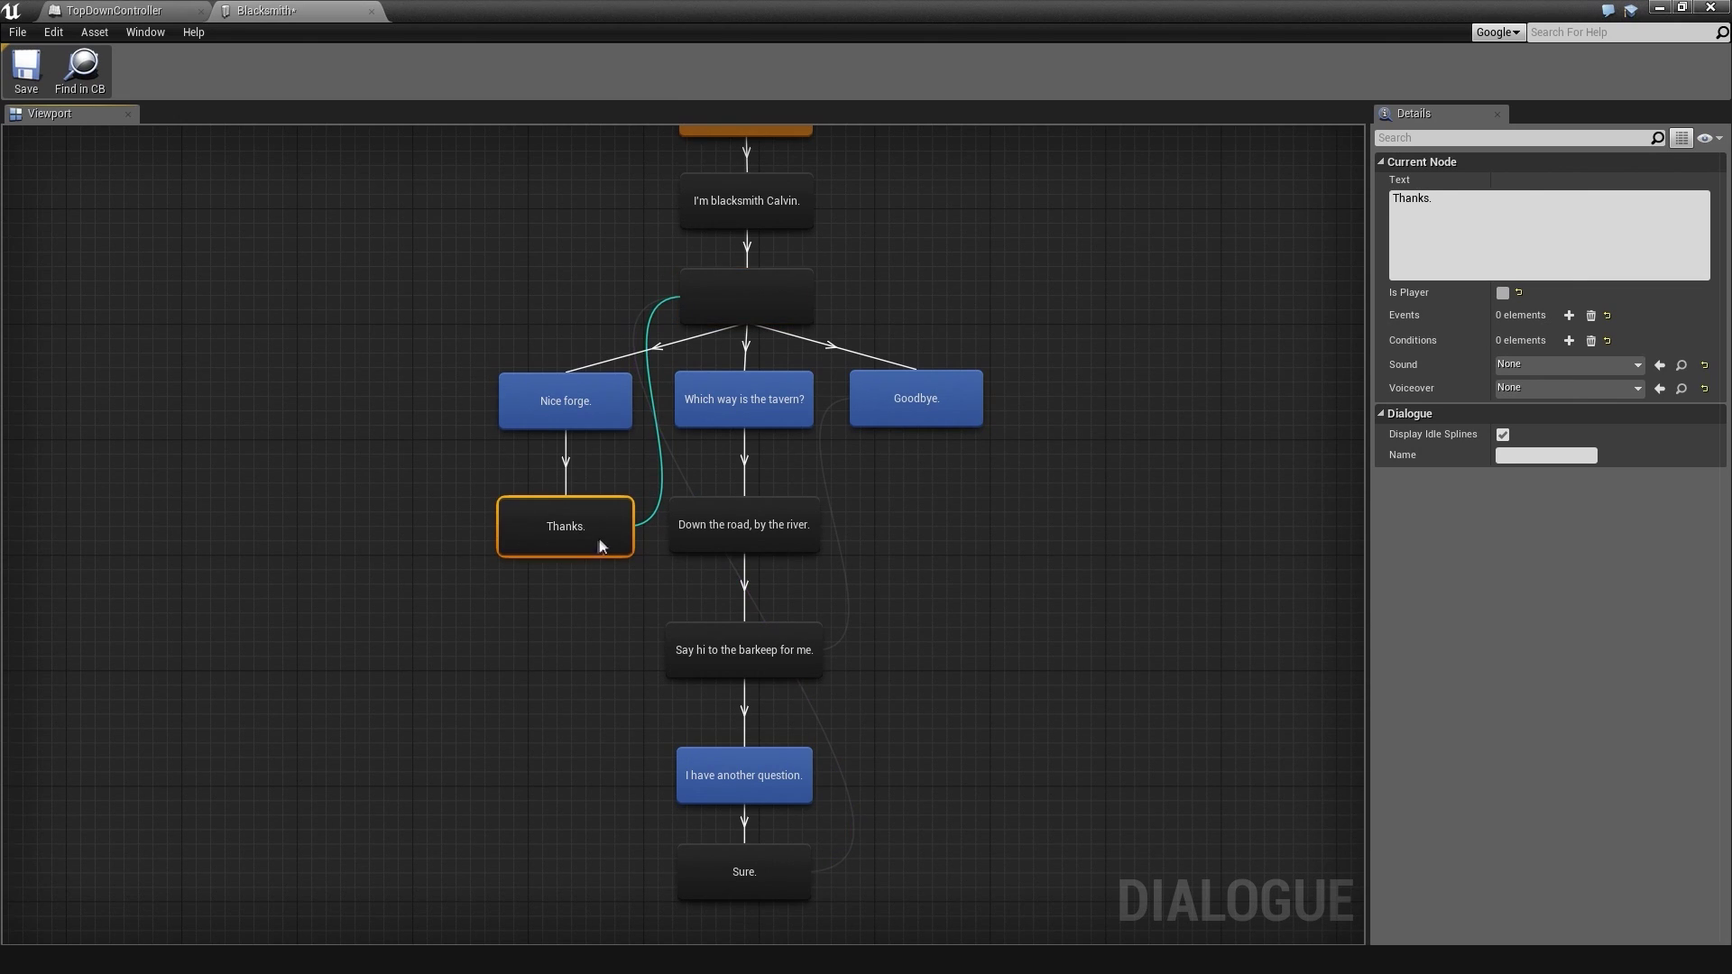
left_click(613, 401)
left_click(723, 404)
left_click(893, 415)
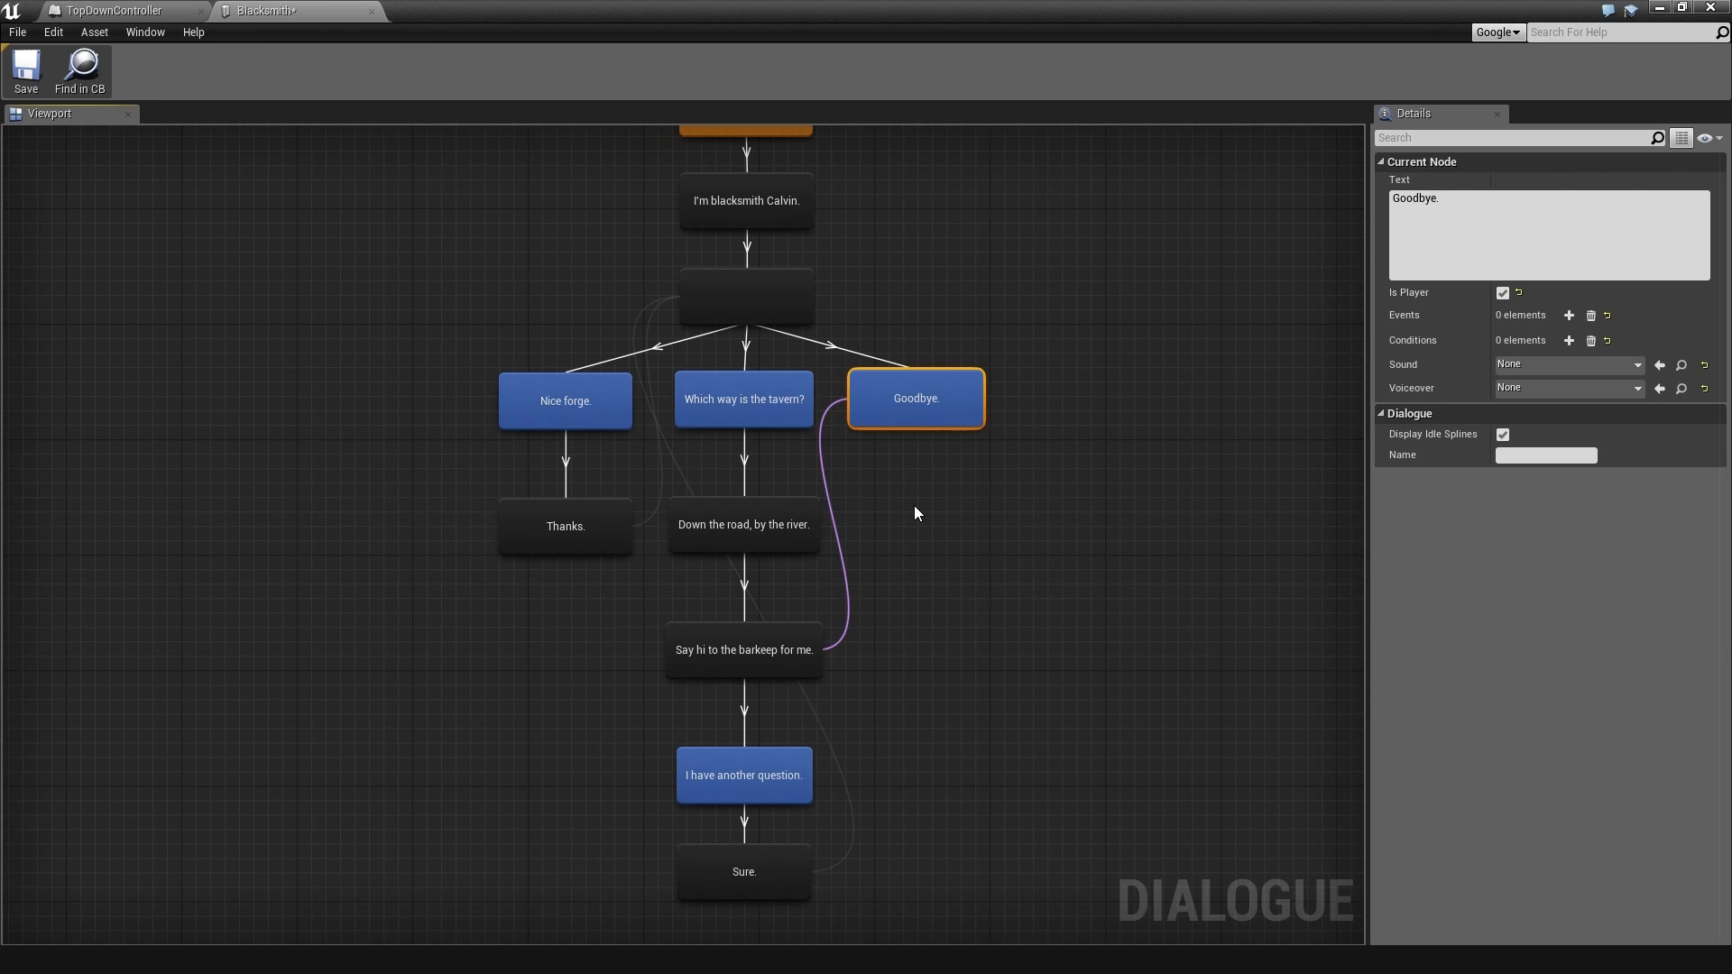
Clear the node selection and enter the blacksmith's first name as the dialogue's Name
left_click(913, 505)
right_click_drag(913, 479, 871, 475)
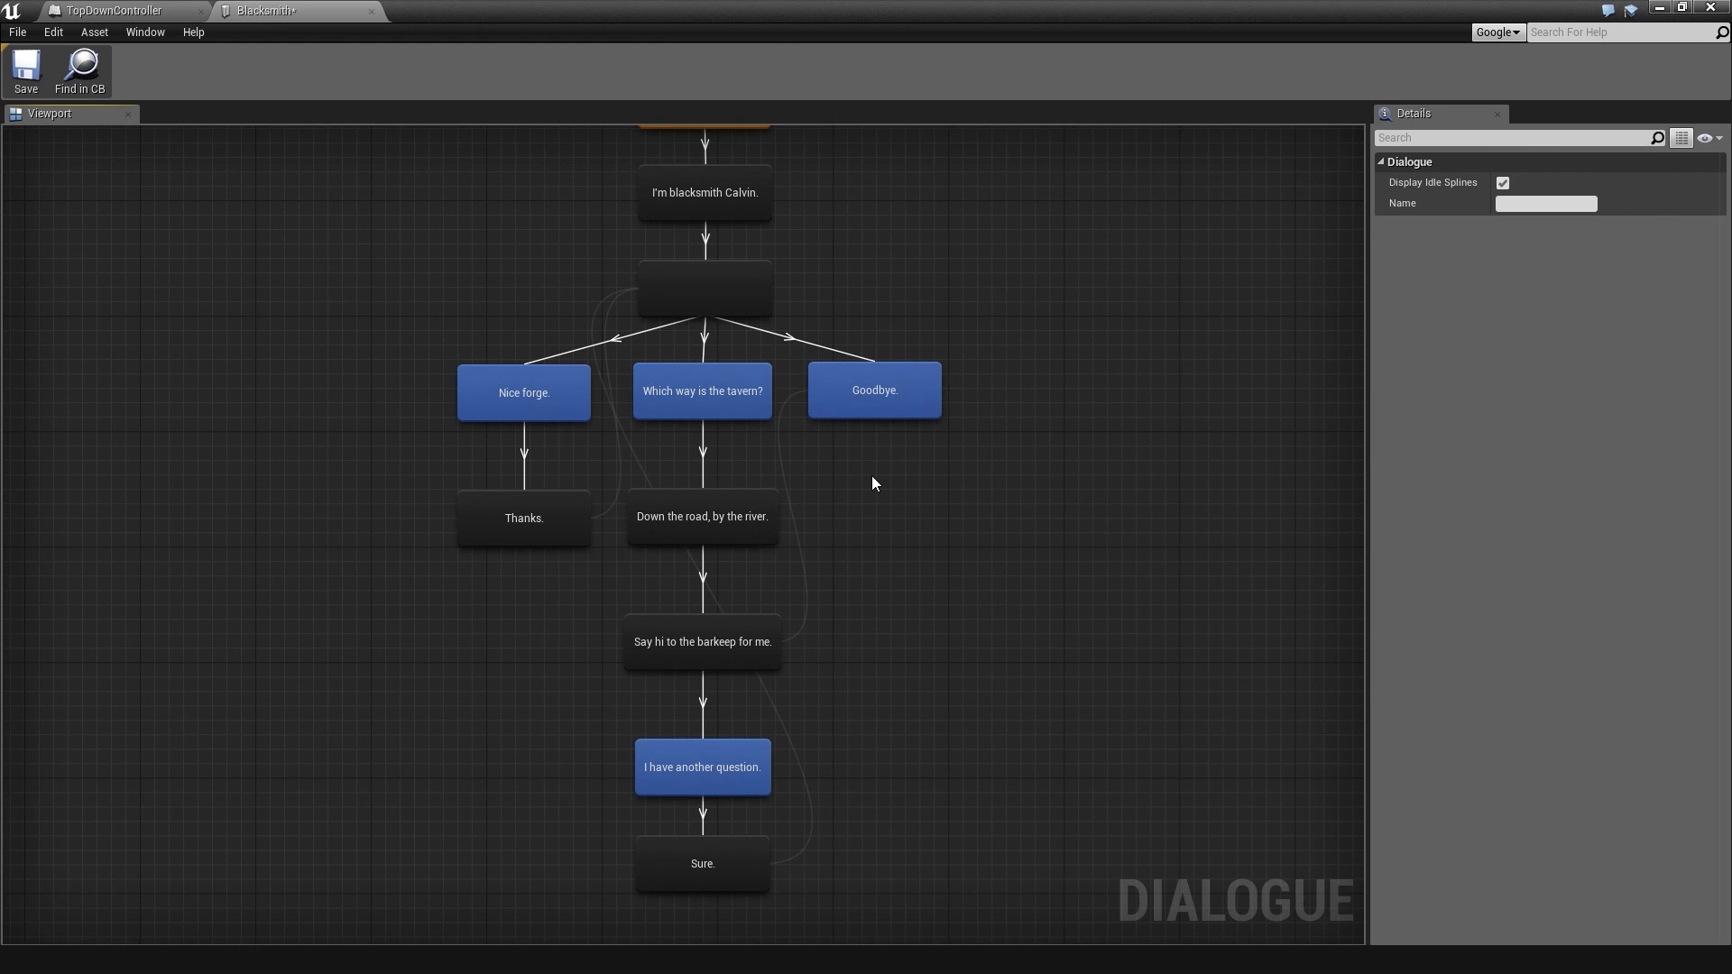
left_click(1531, 204)
type("Calvin")
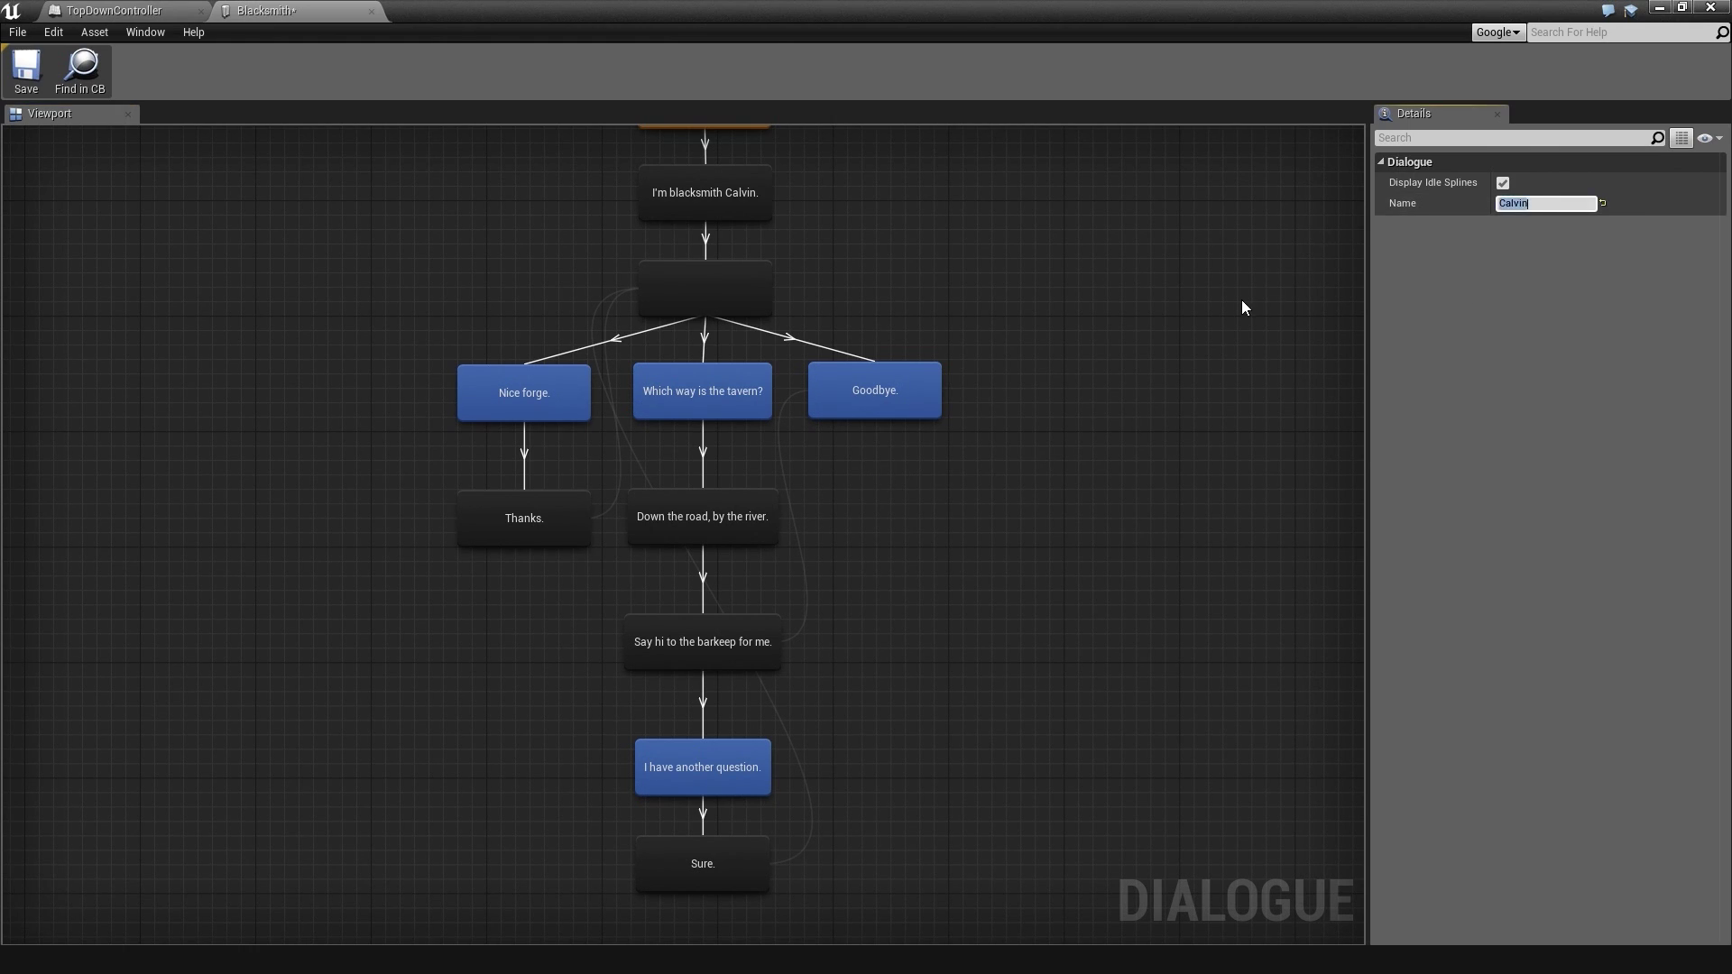
Assign the matching introduction sound wave to the blacksmith's introduction node and the thanks sound wave to the "Thanks." node
right_click_drag(1241, 300, 1213, 548)
left_click(745, 441)
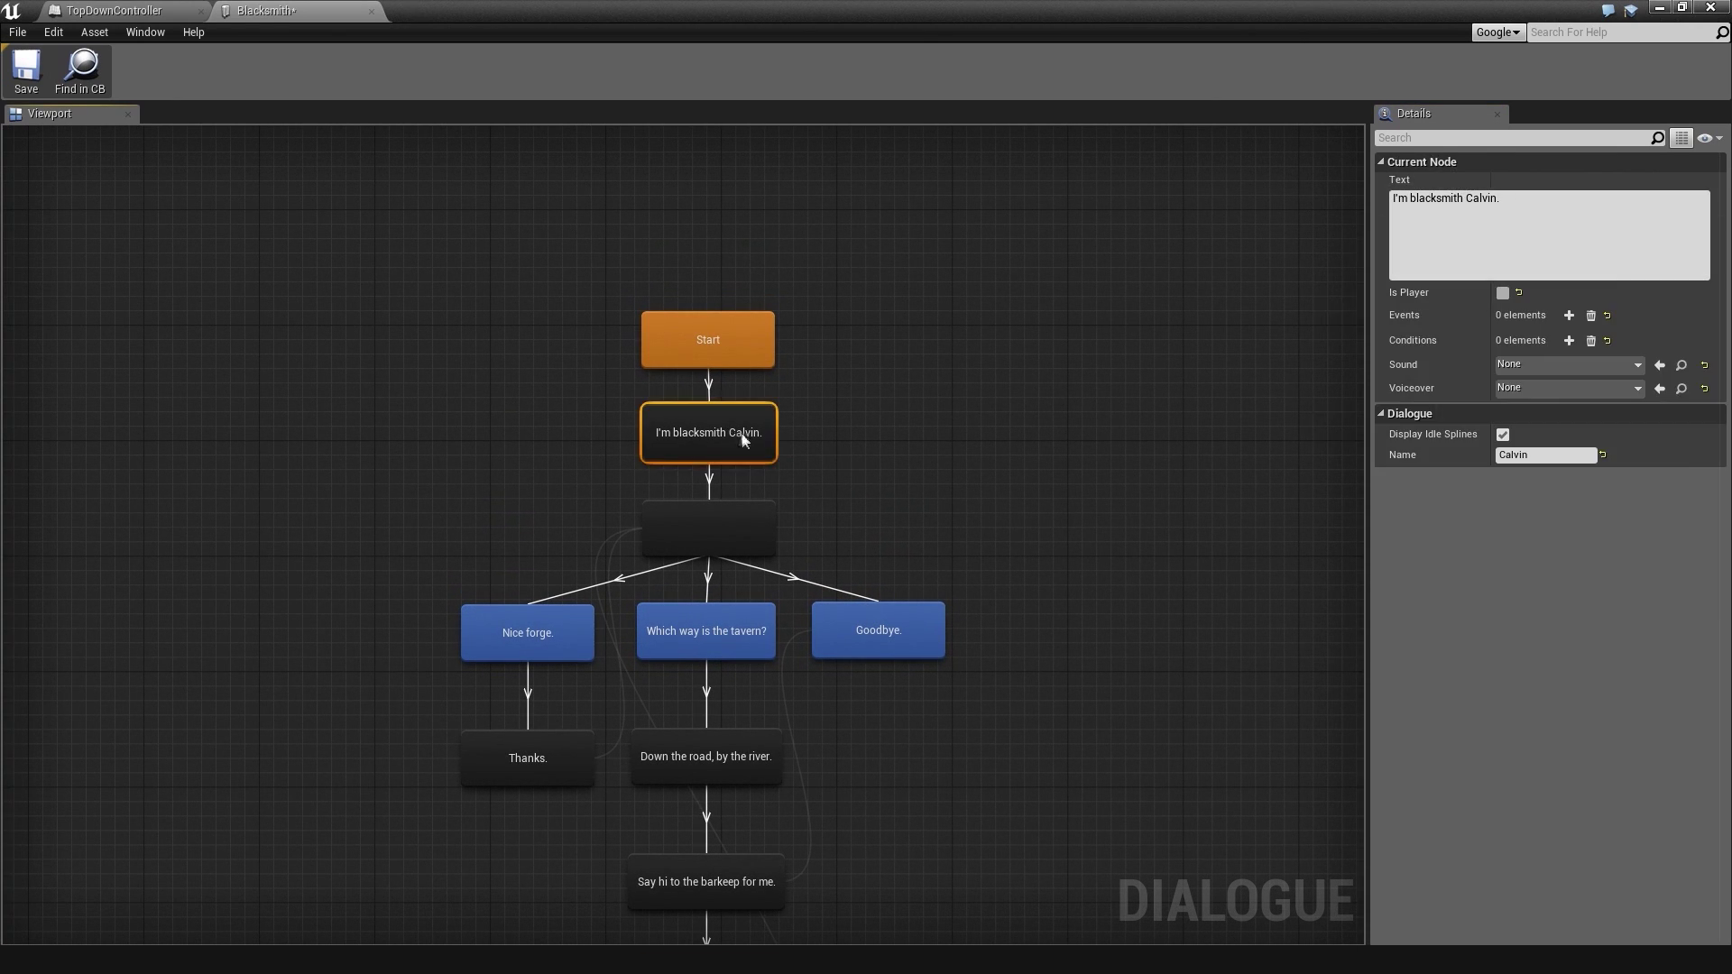
left_click(1573, 368)
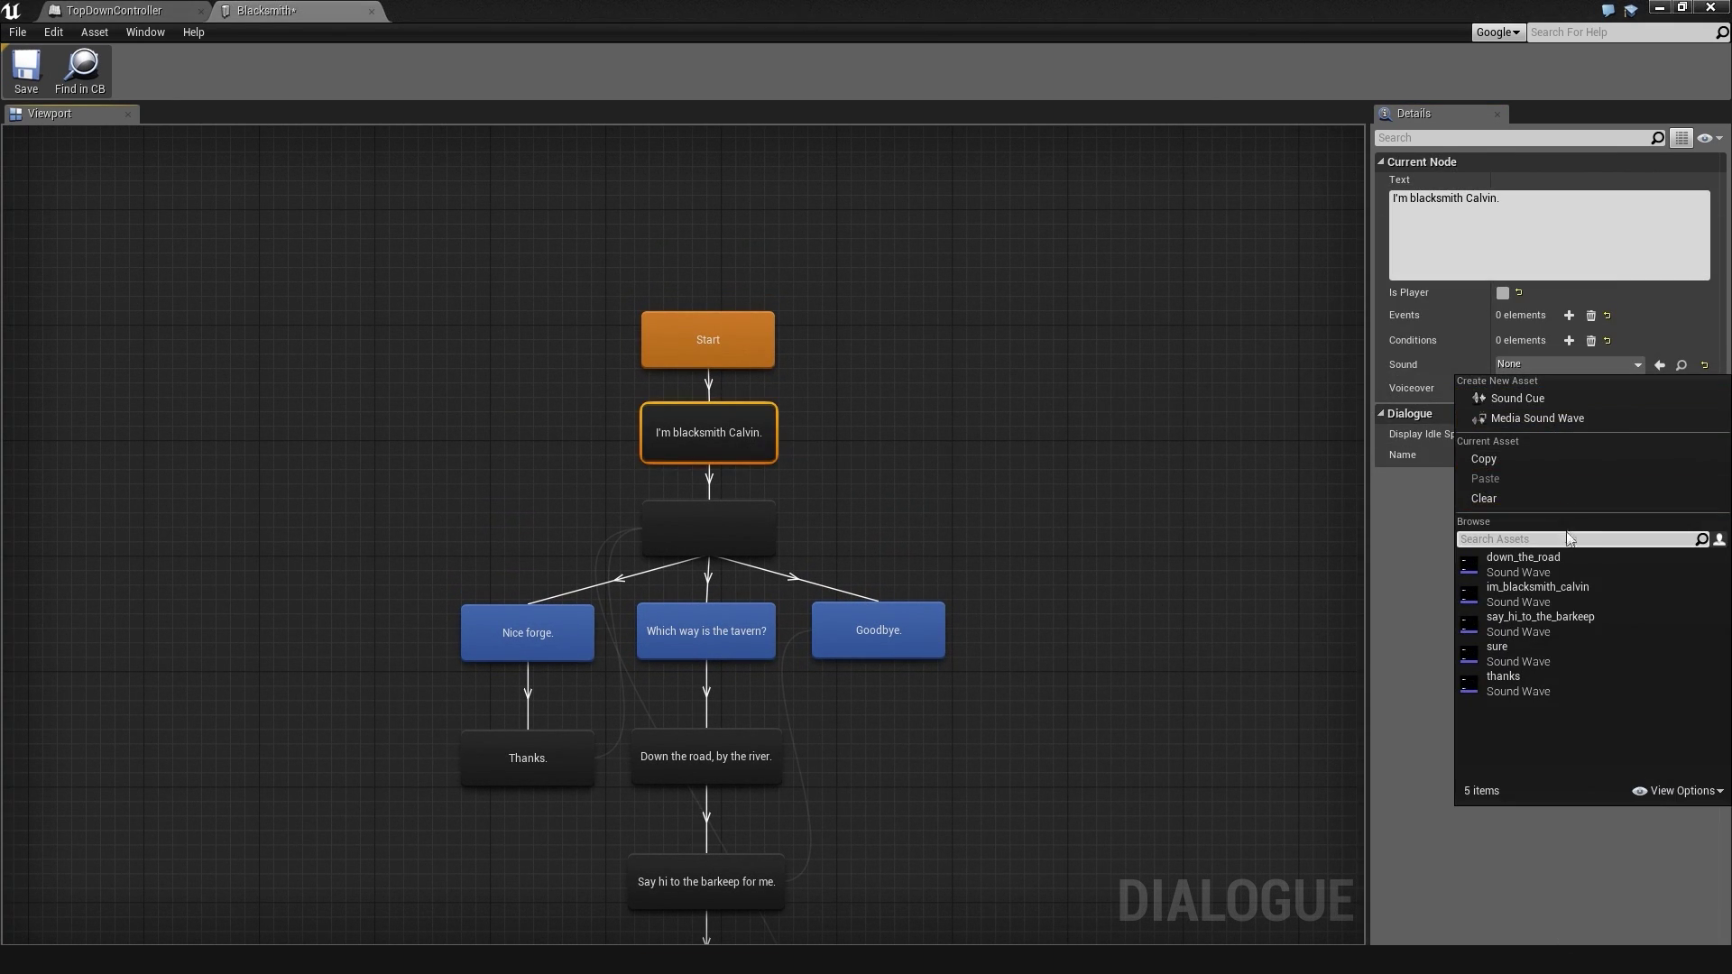
left_click(1568, 601)
right_click_drag(1415, 611, 1121, 364)
left_click(582, 500)
left_click(1588, 364)
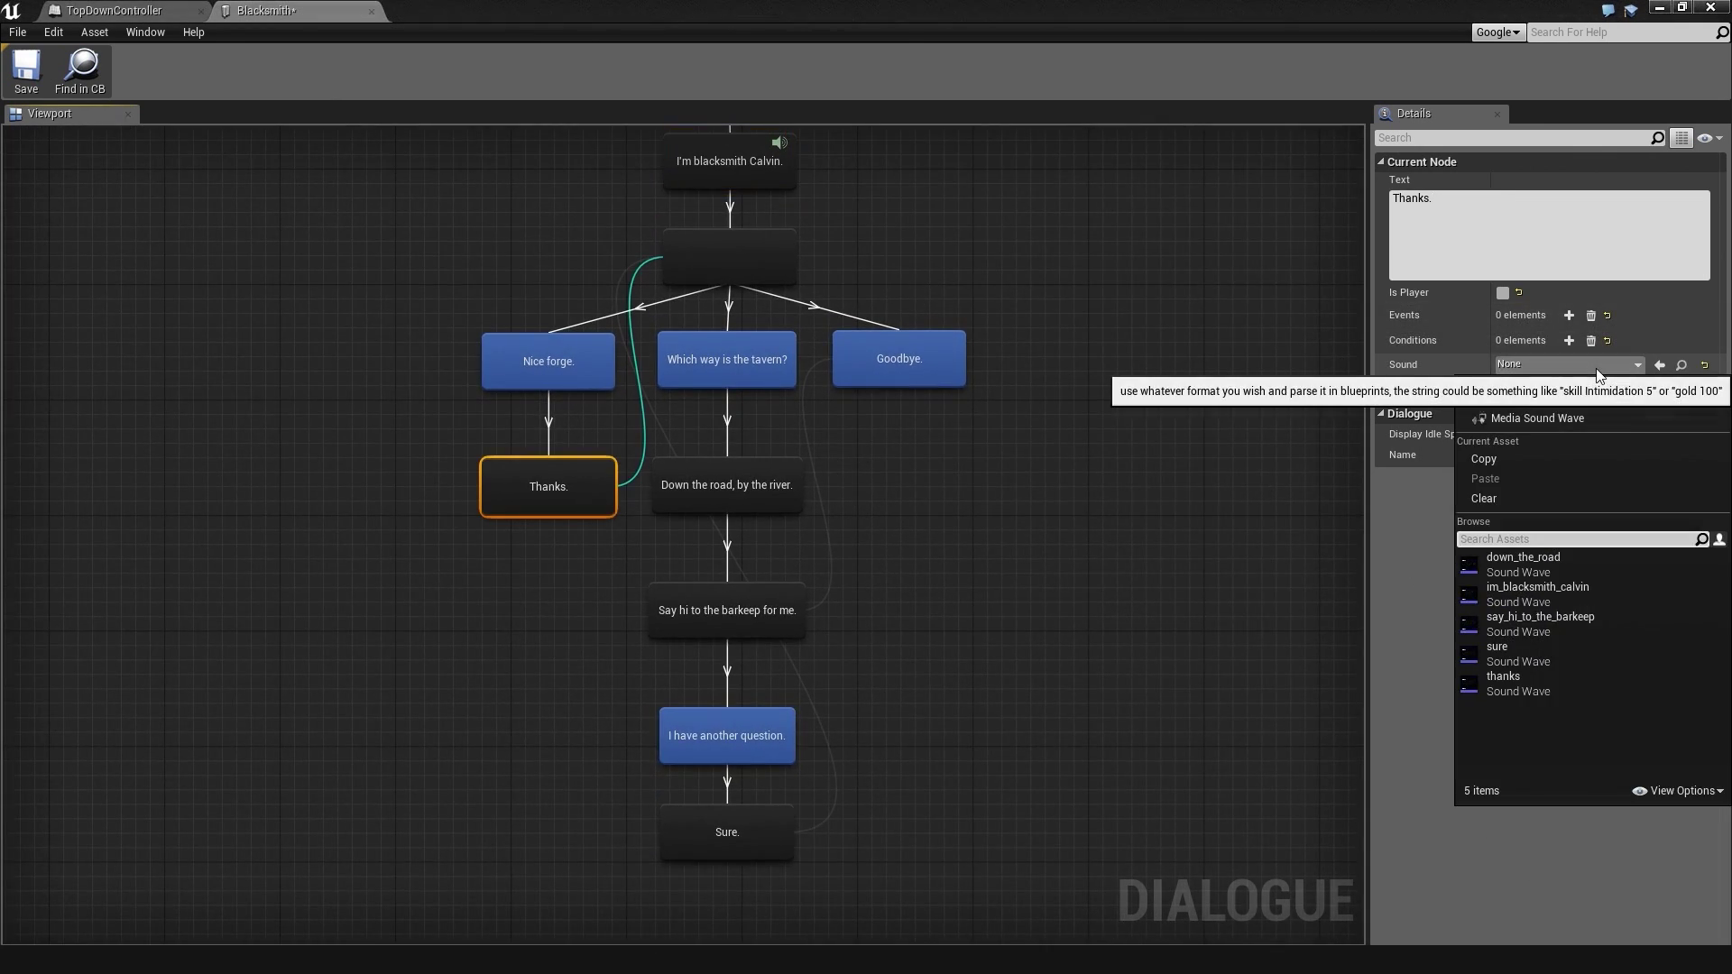
left_click(1534, 690)
Assign the down_the_road sound to "Down the road, by the river." and say_hi_to_the_barkeep to "Say hi to the barkeep for me."
left_click(767, 487)
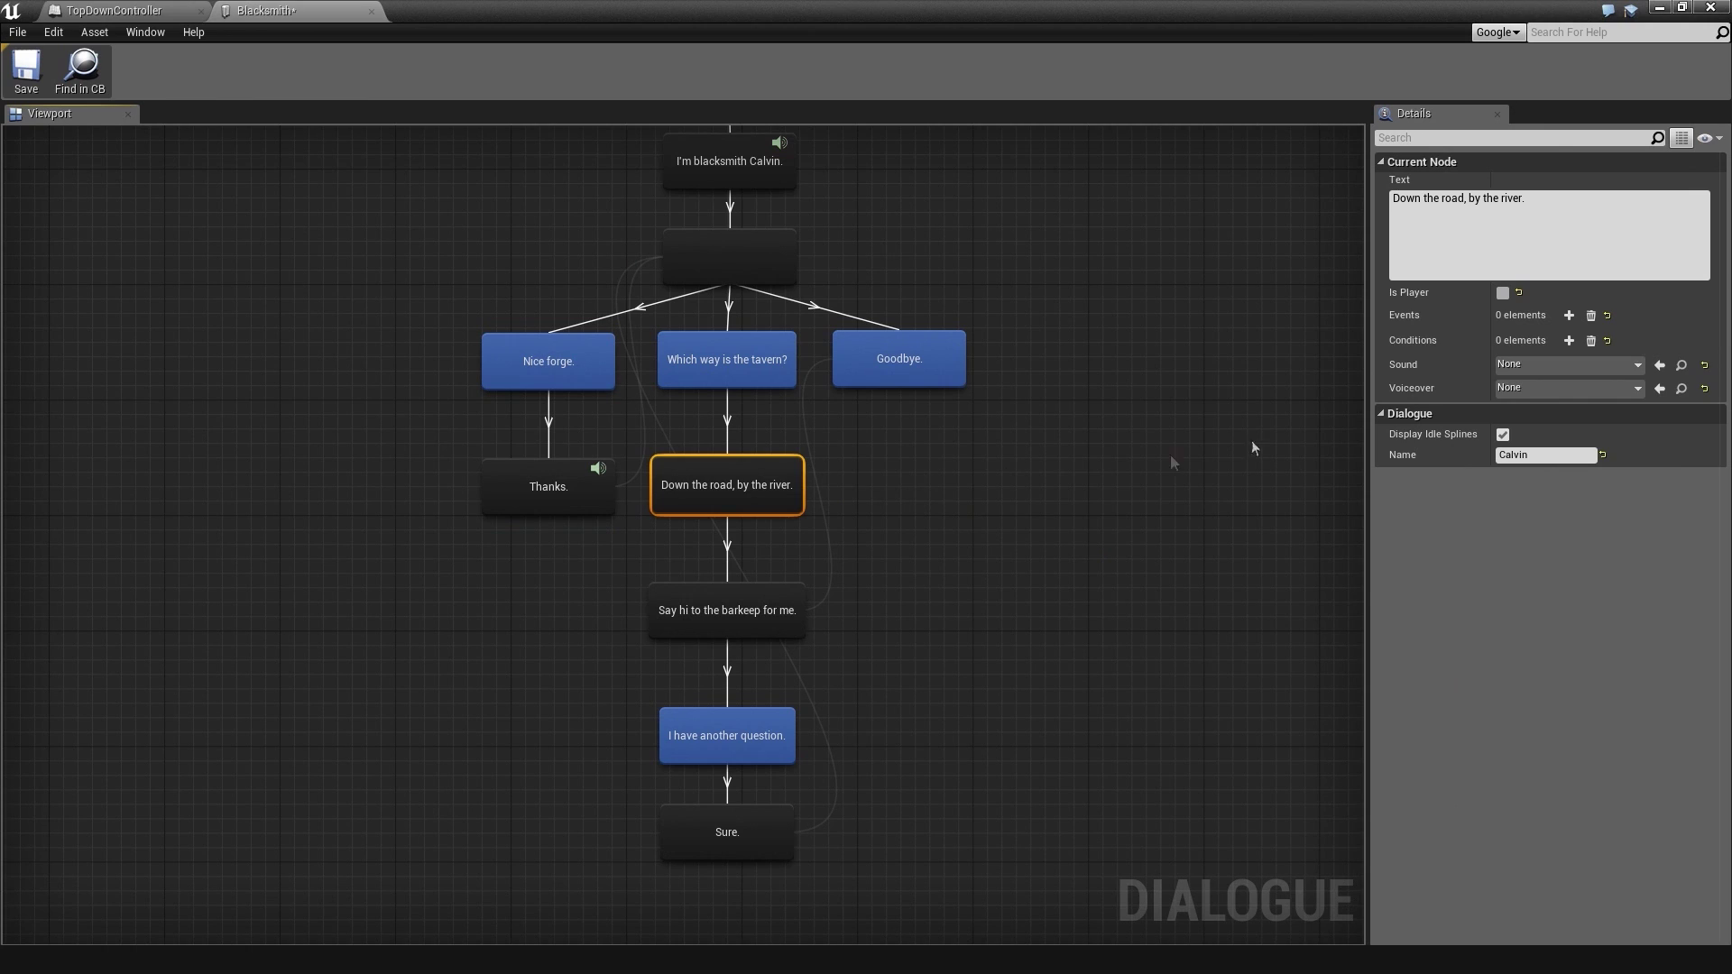
left_click(1588, 364)
left_click(1534, 564)
left_click(723, 617)
left_click(1575, 365)
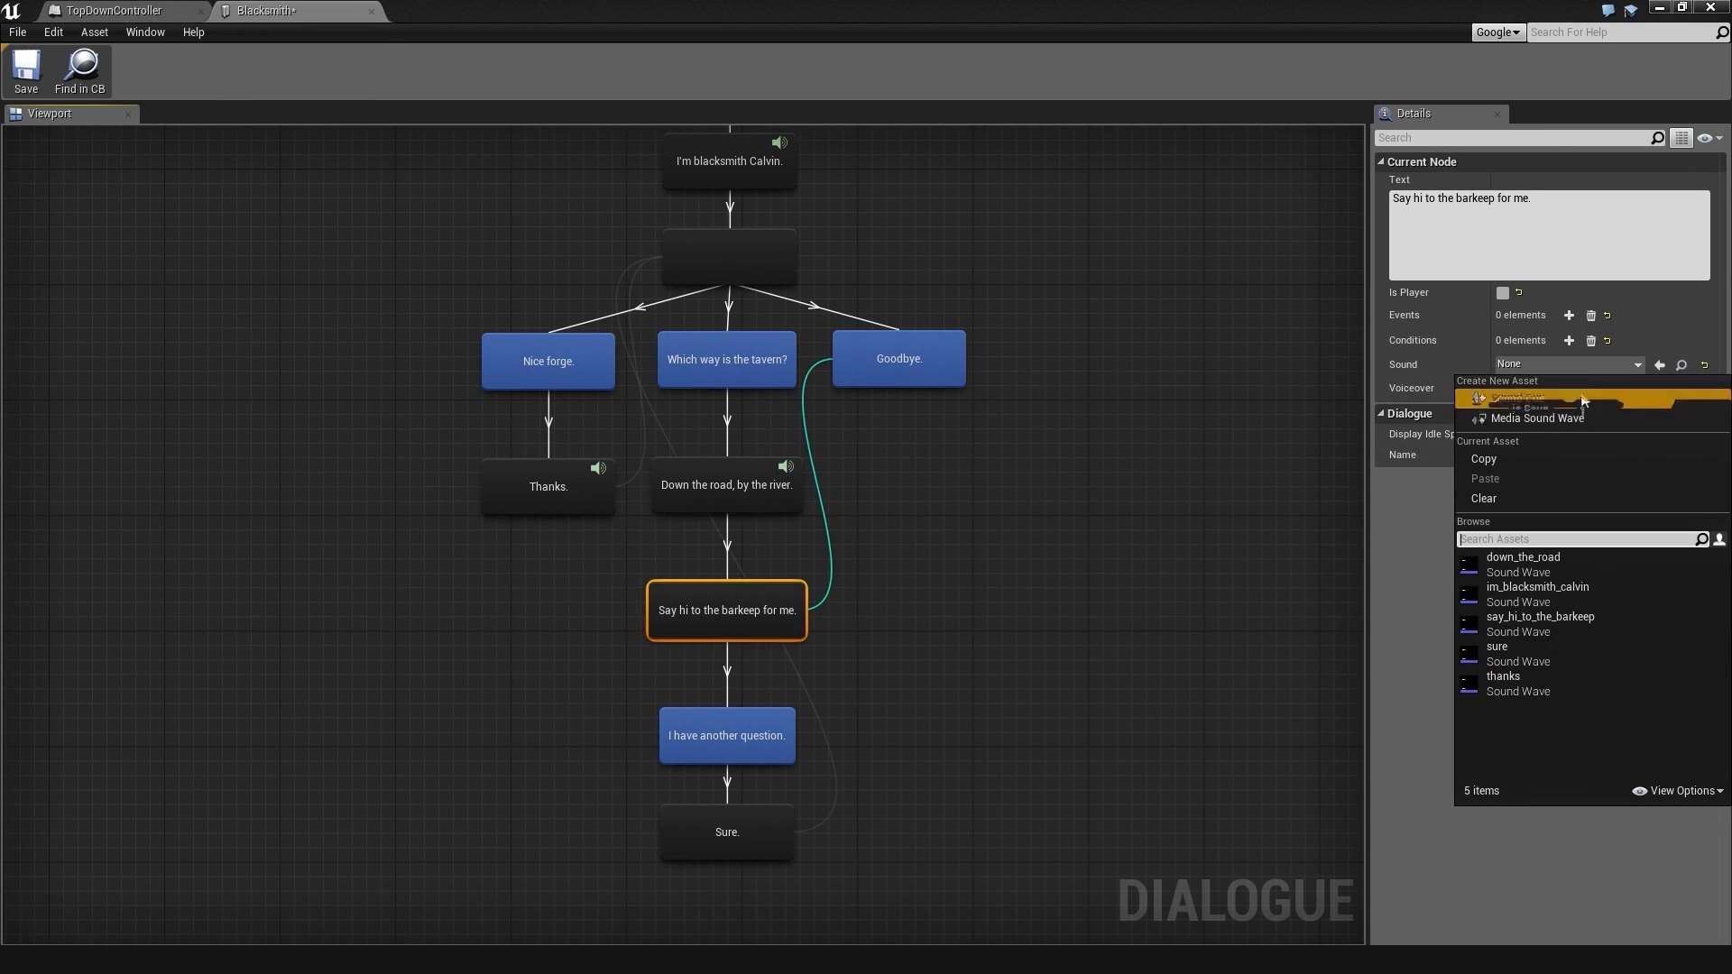
left_click(1544, 614)
Assign the sure sound wave to the "Sure." node and save the Blacksmith dialogue
right_click_drag(1048, 668, 1104, 521)
left_click(781, 676)
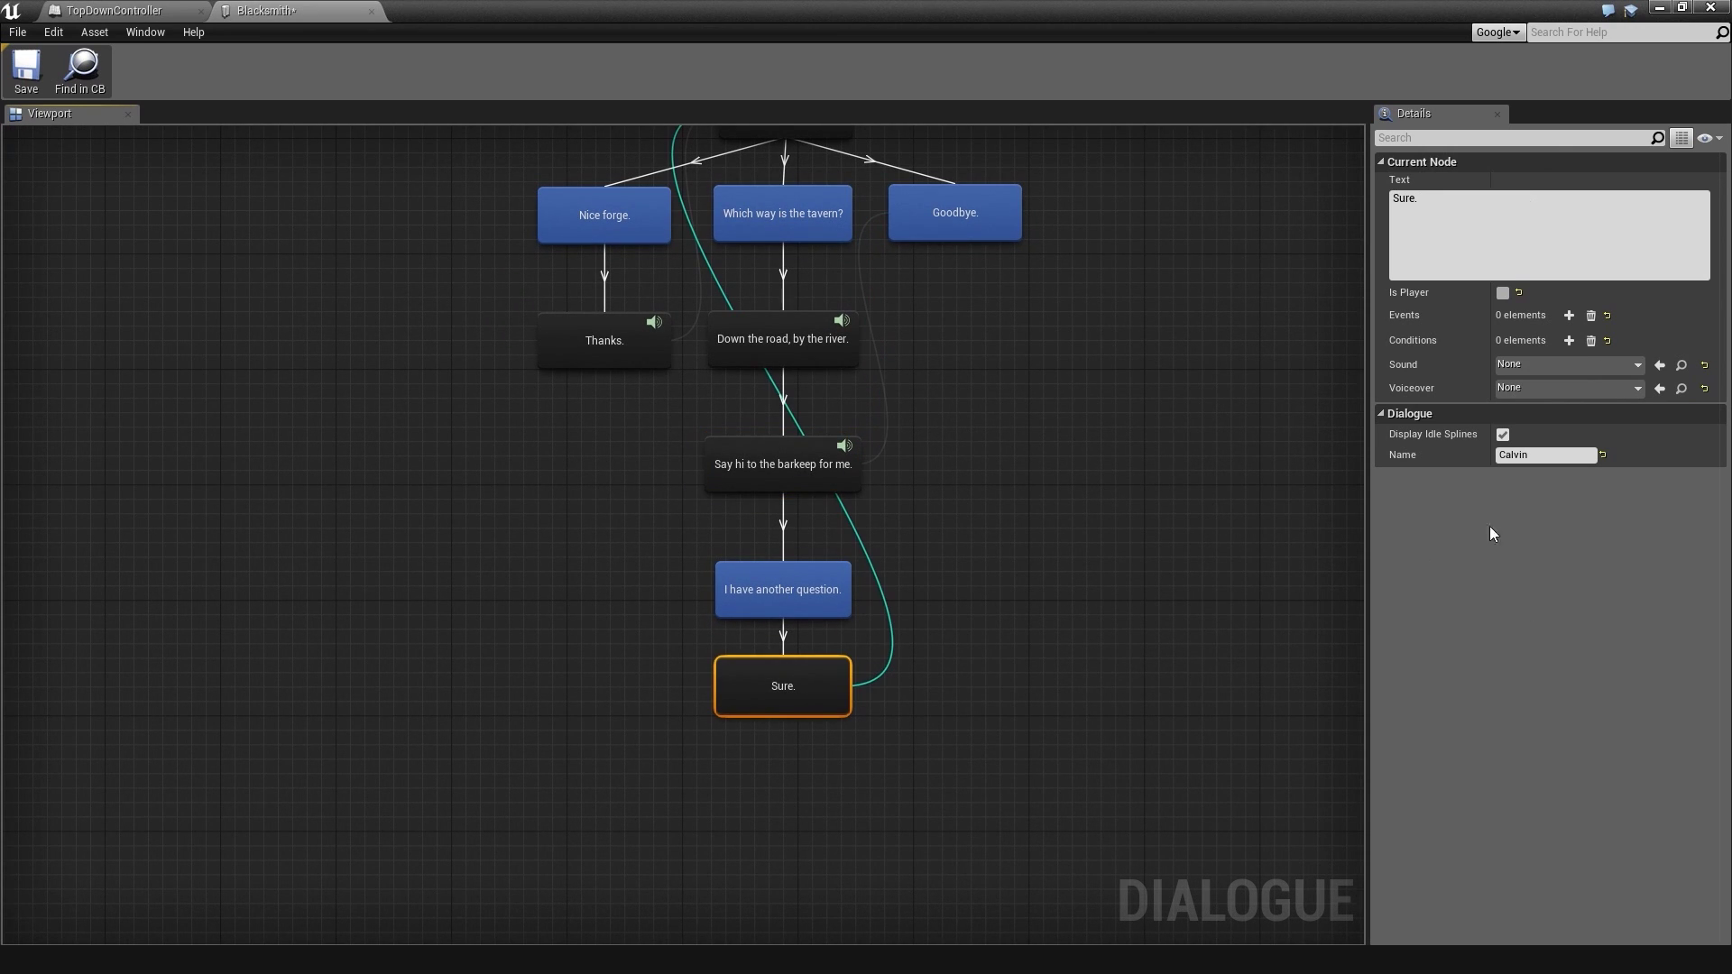
left_click(1570, 368)
left_click(1524, 654)
left_click(26, 71)
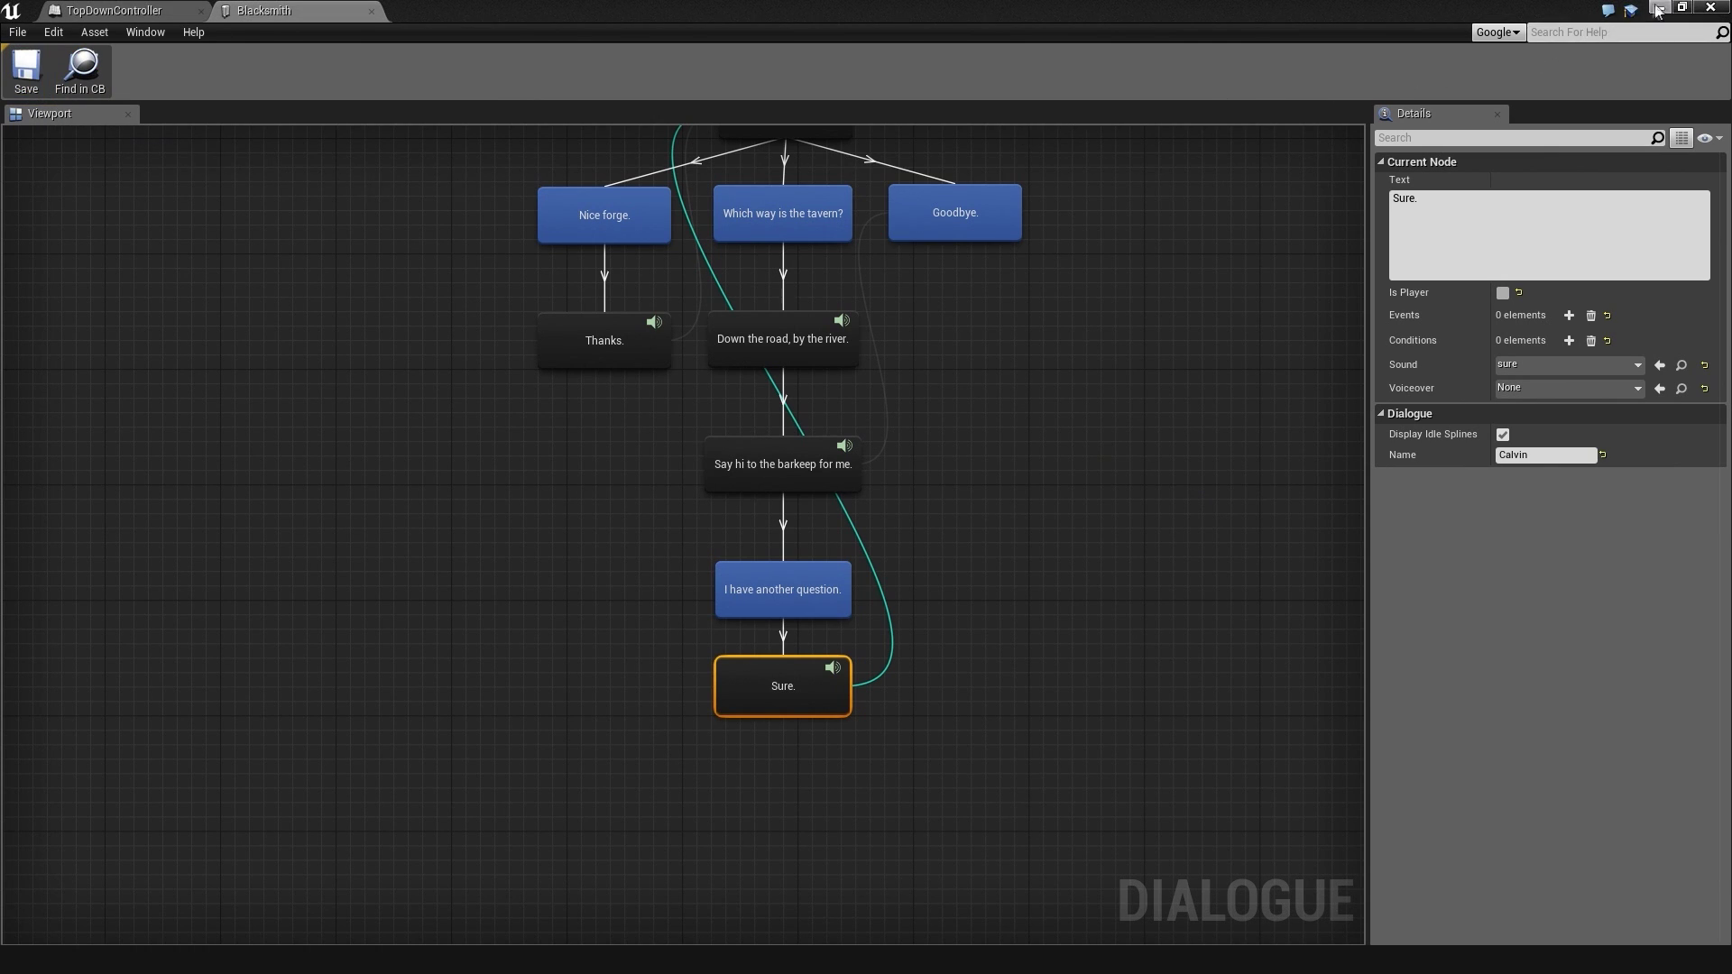
Play the level from the main editor, try walking the character and interacting with the blacksmith, and stop the play session
left_click(1710, 8)
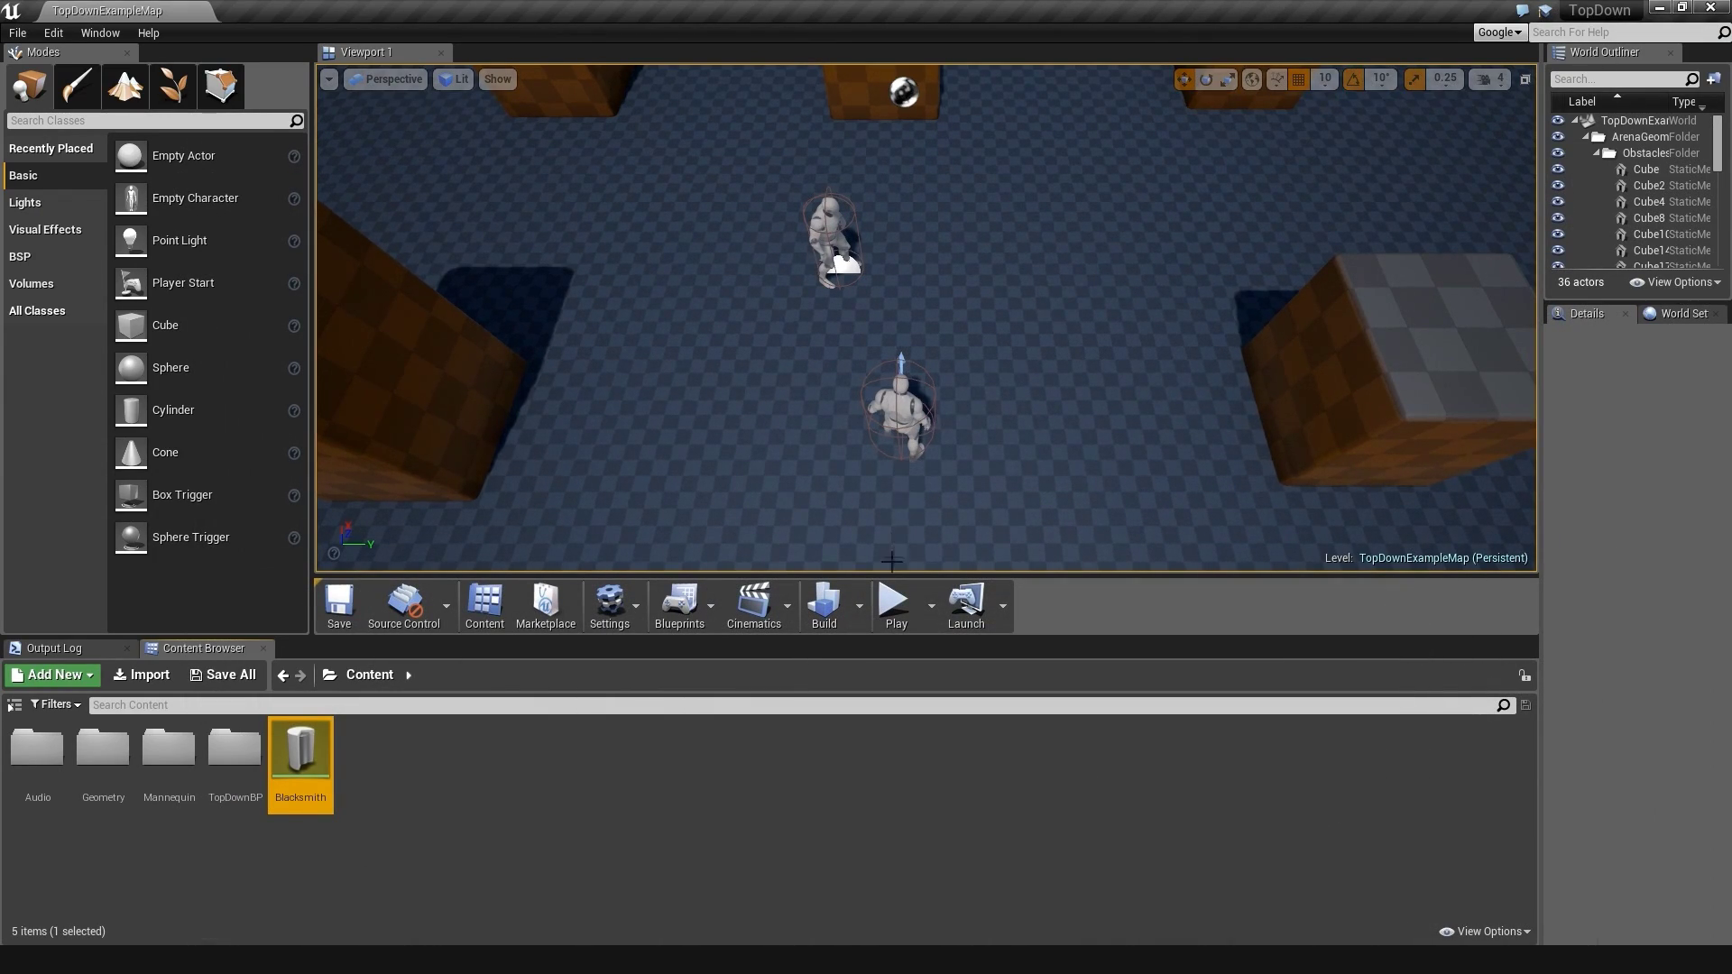
left_click(896, 602)
left_click(971, 255)
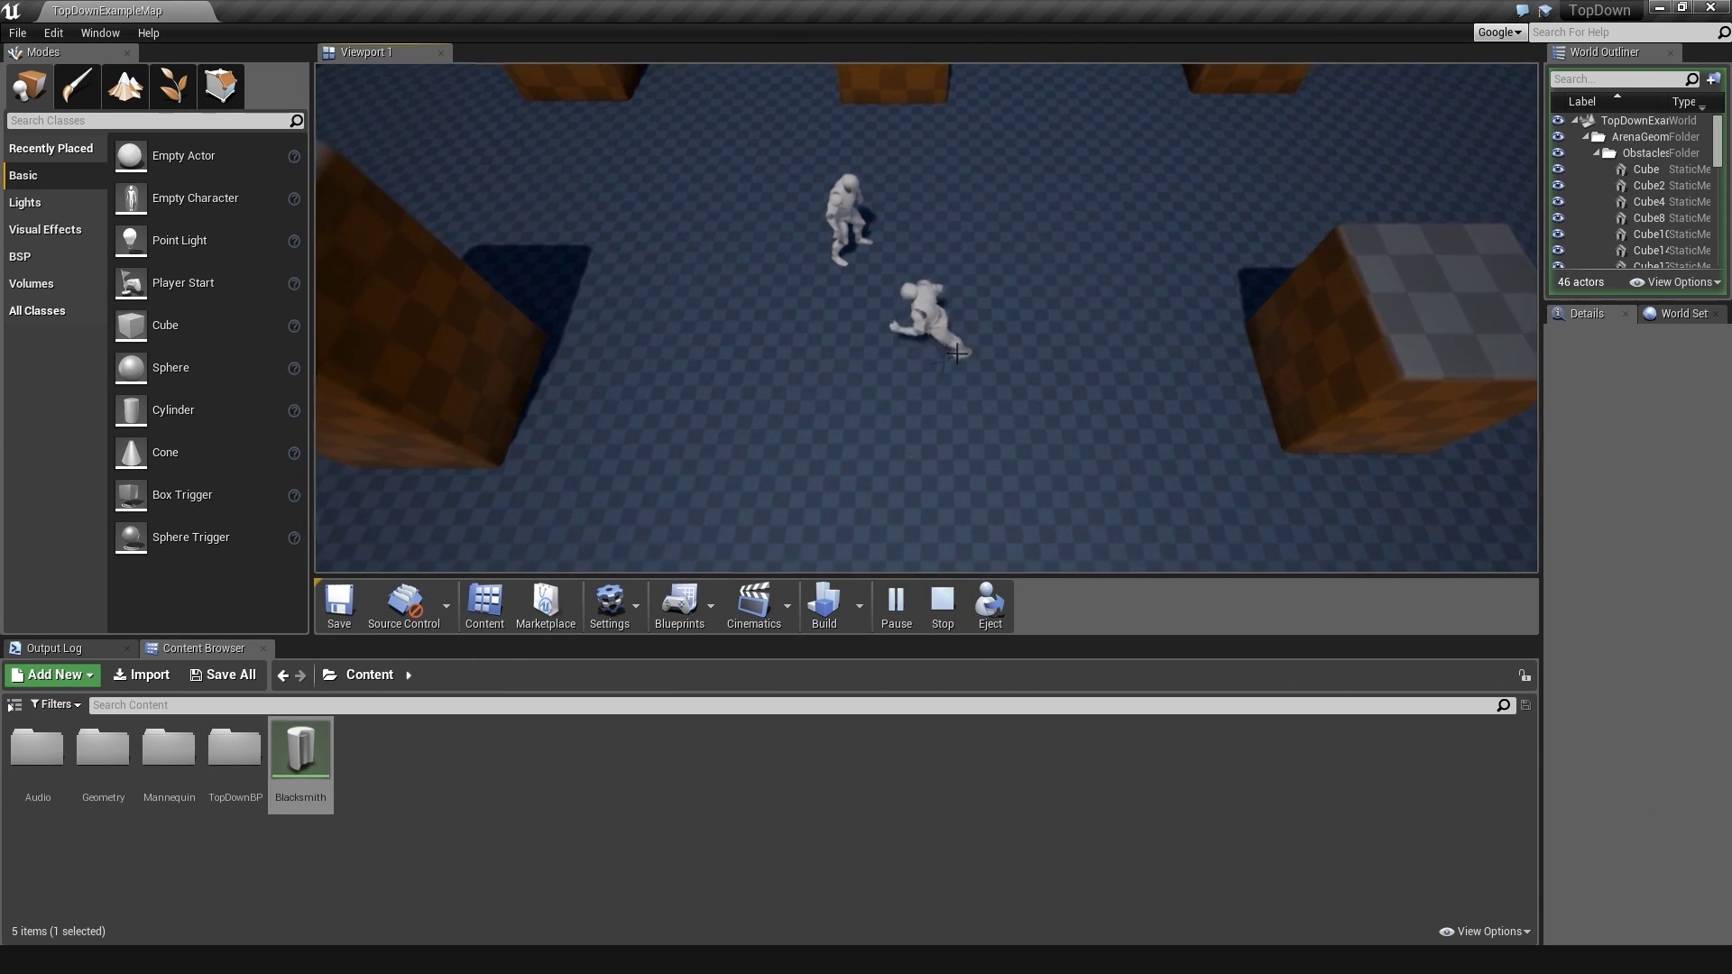
left_click(836, 285)
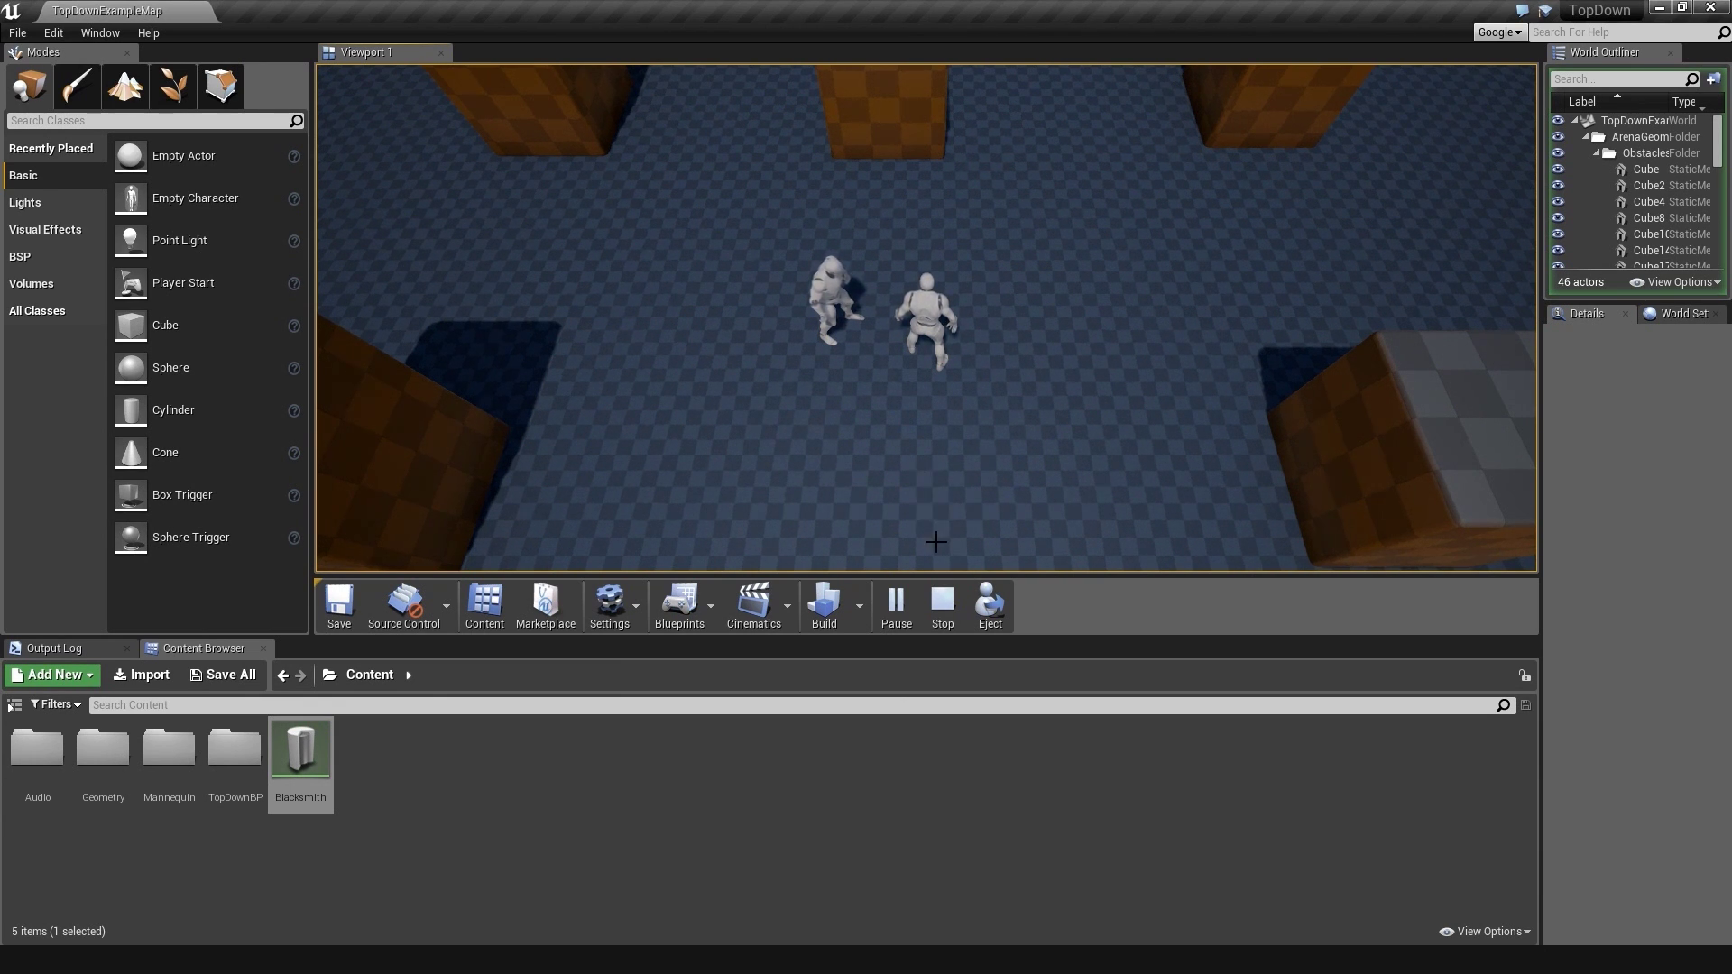
left_click(943, 603)
In the TopDownController event graph, add a Create Widget node executed after Cast To BlacksmithActor and align it with the cast
left_click(1200, 959)
left_click(116, 10)
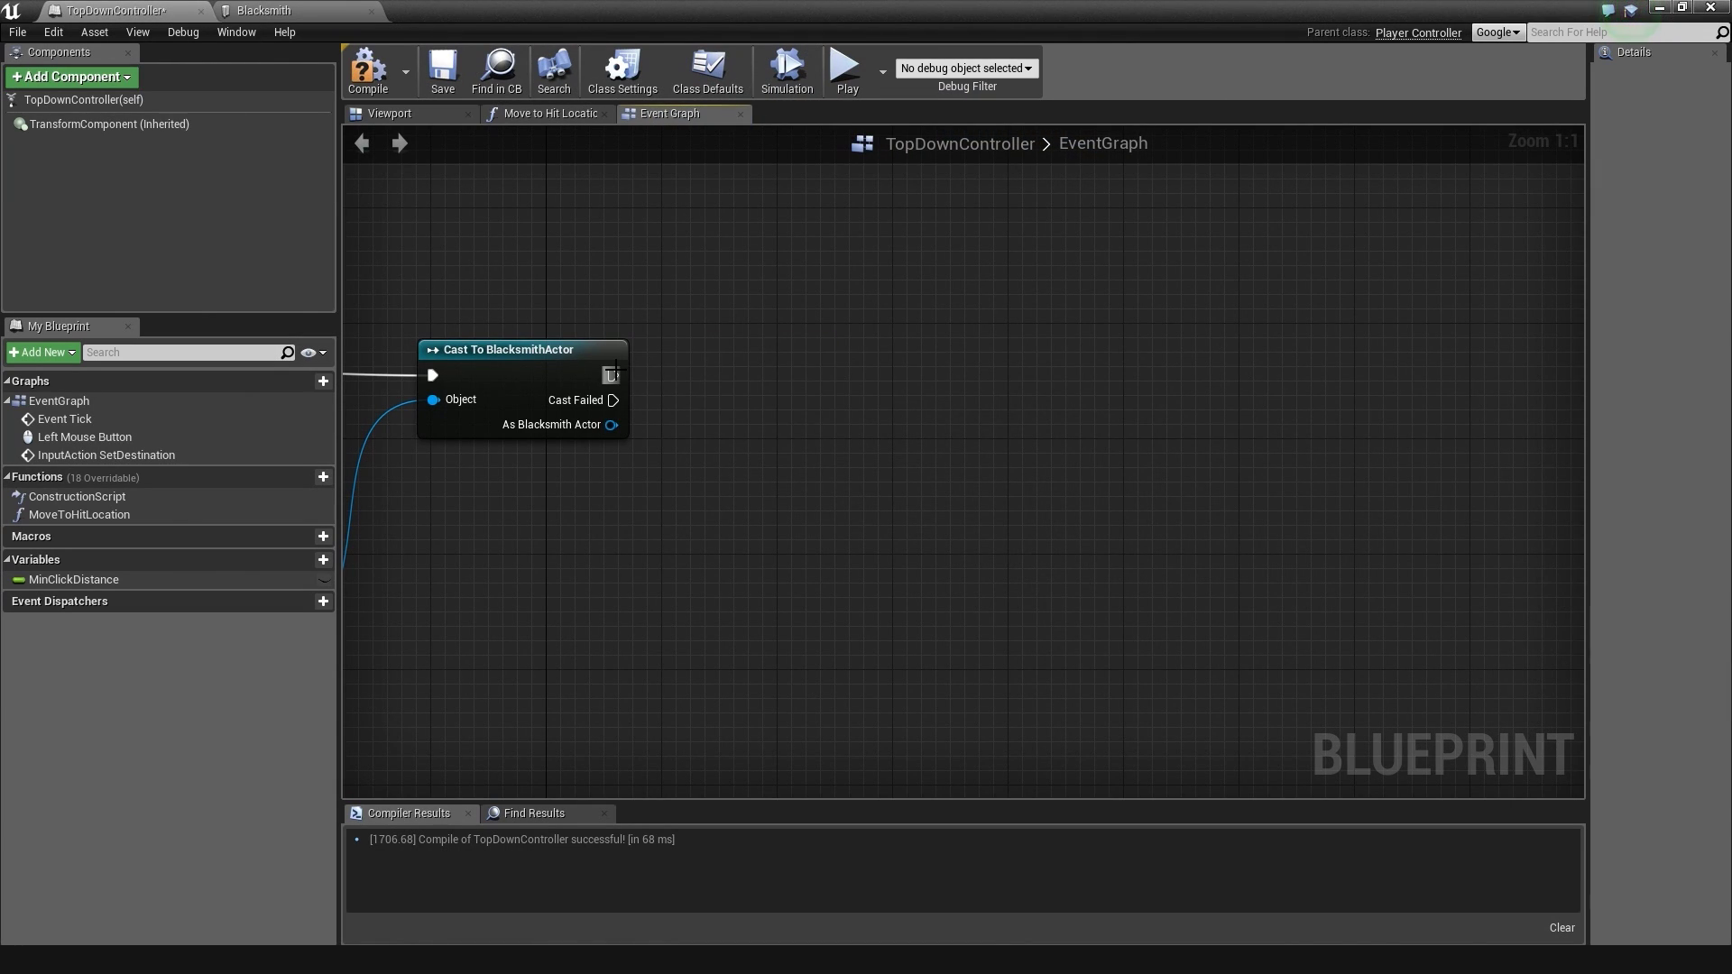
left_click_drag(612, 374, 707, 379)
type("create wid")
key("Return")
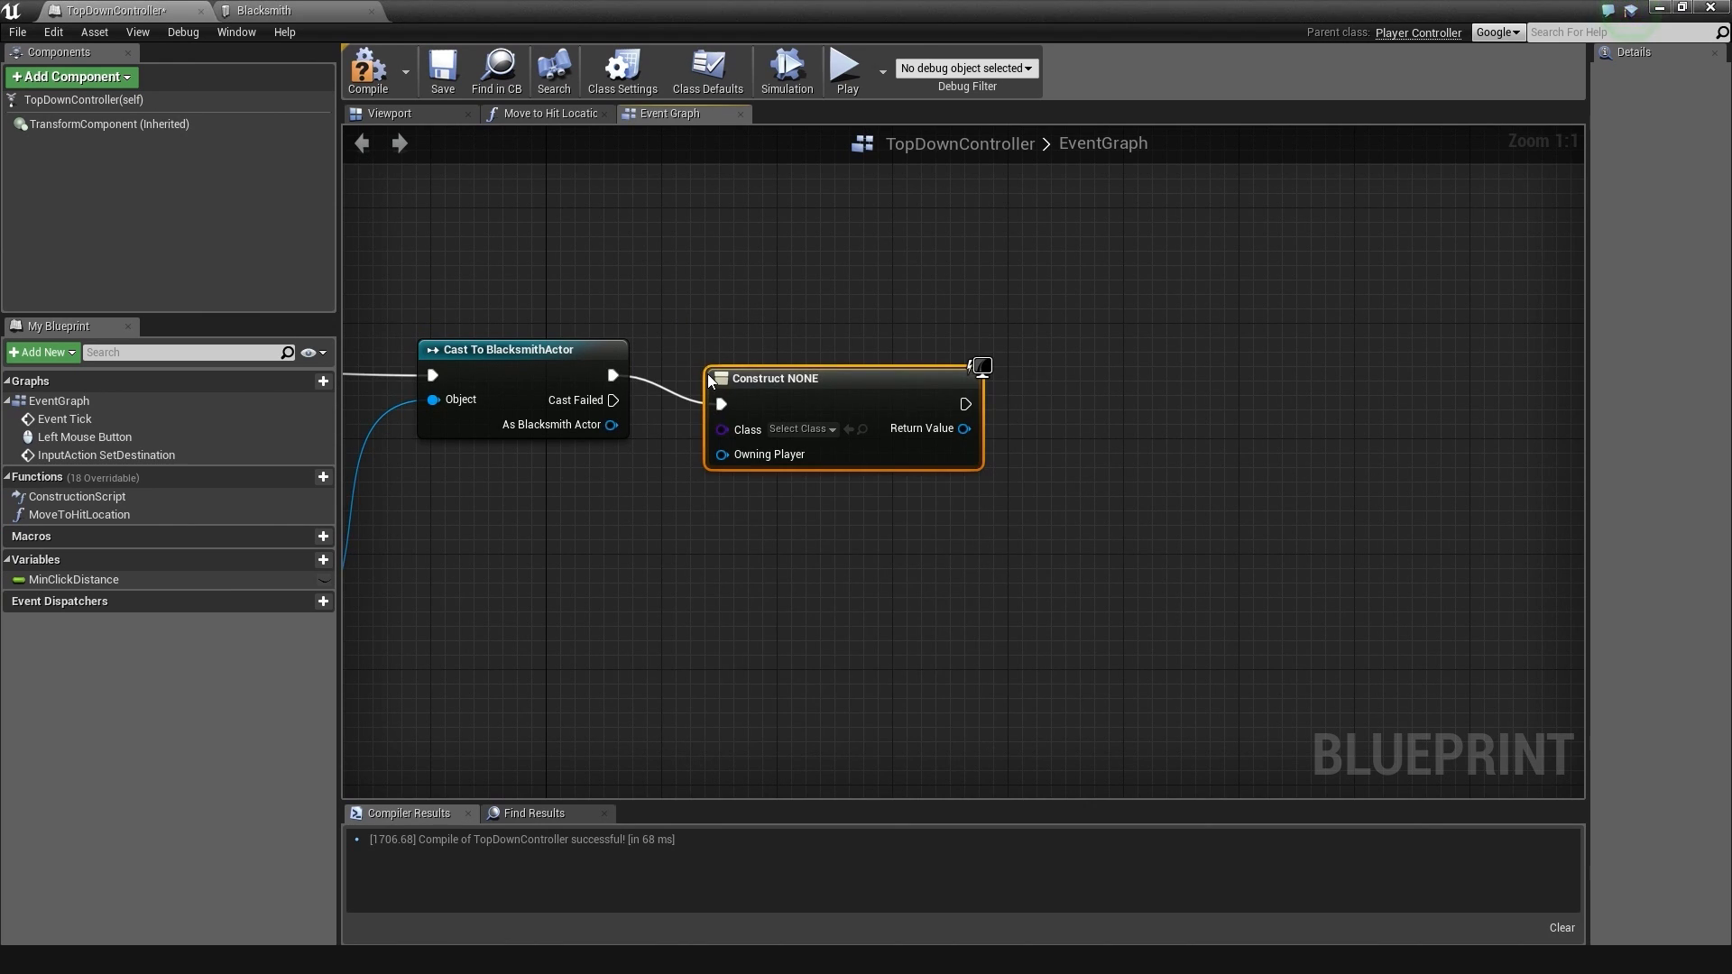
left_click_drag(767, 376, 750, 349)
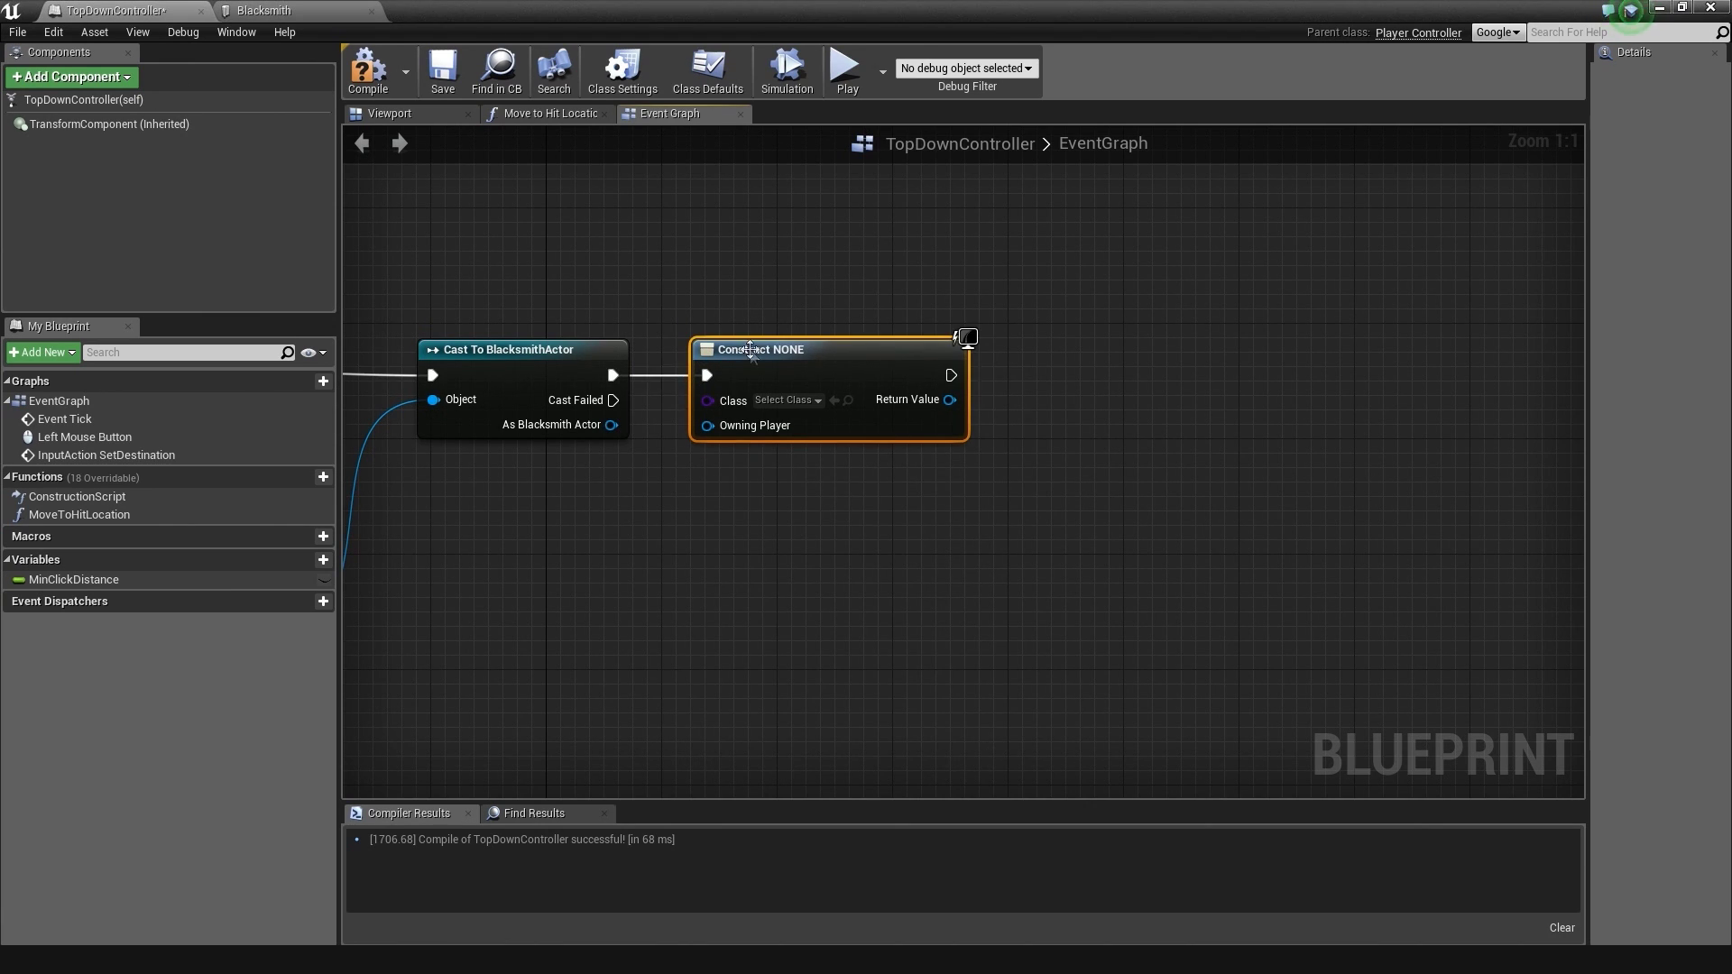
Set the widget node's Class to DemoDialogueWidget and its In Dialogue to Blacksmith
left_click(783, 400)
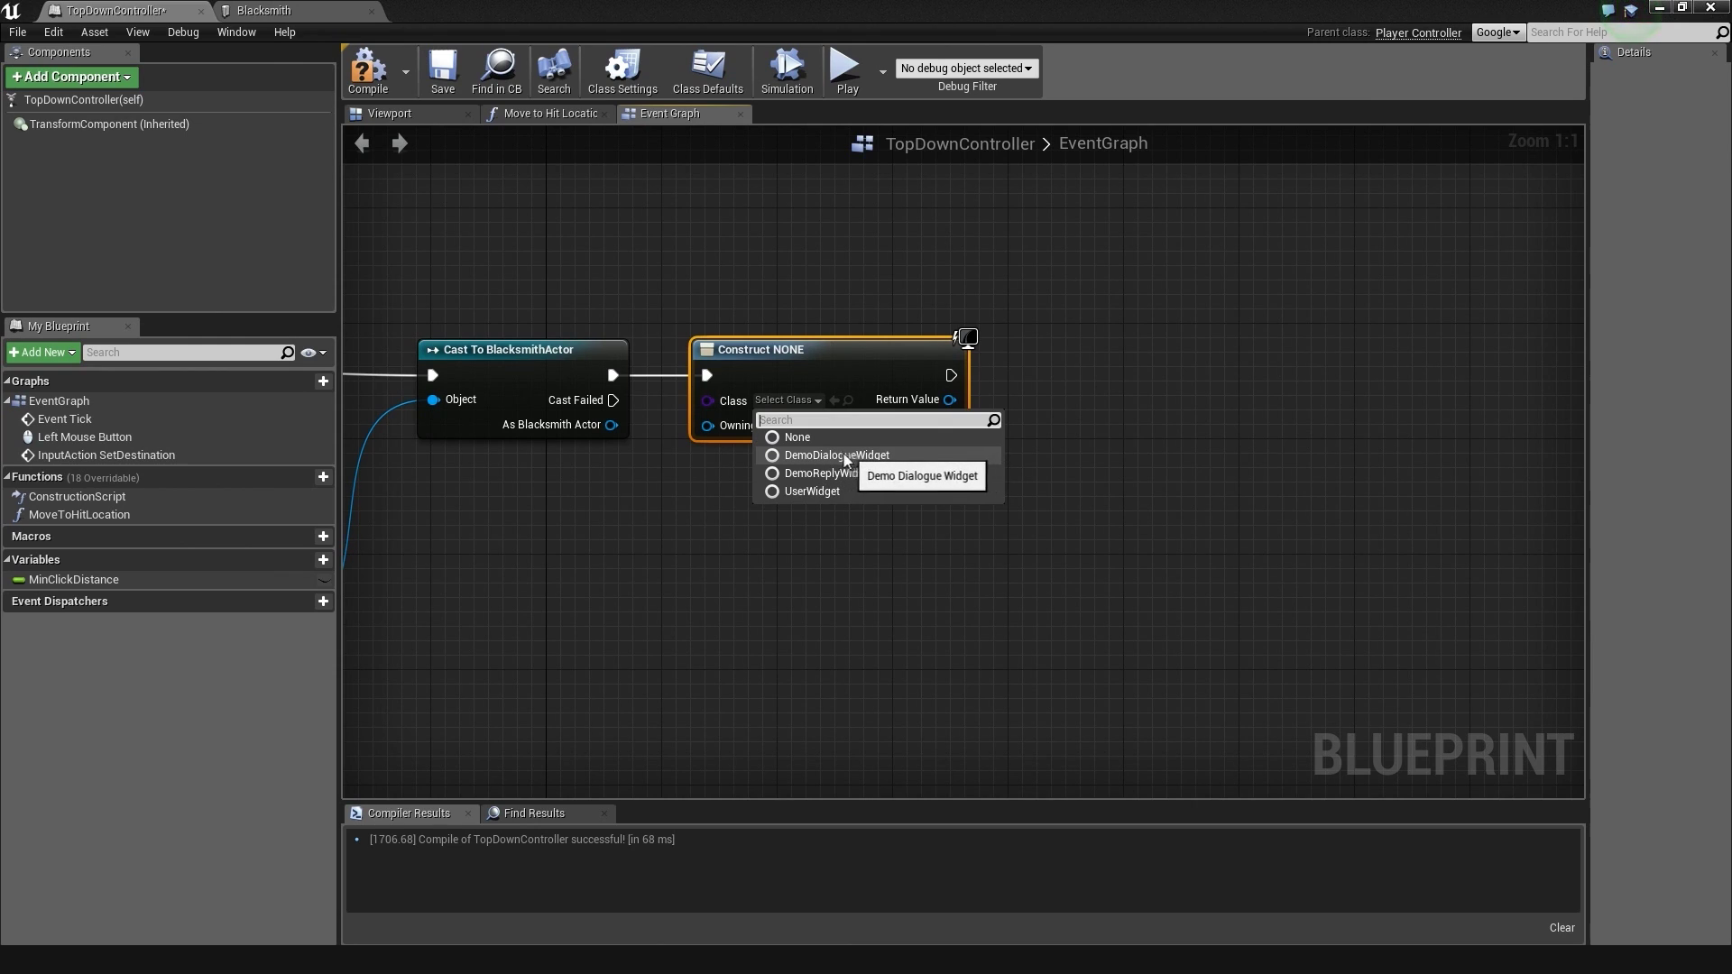
left_click(890, 458)
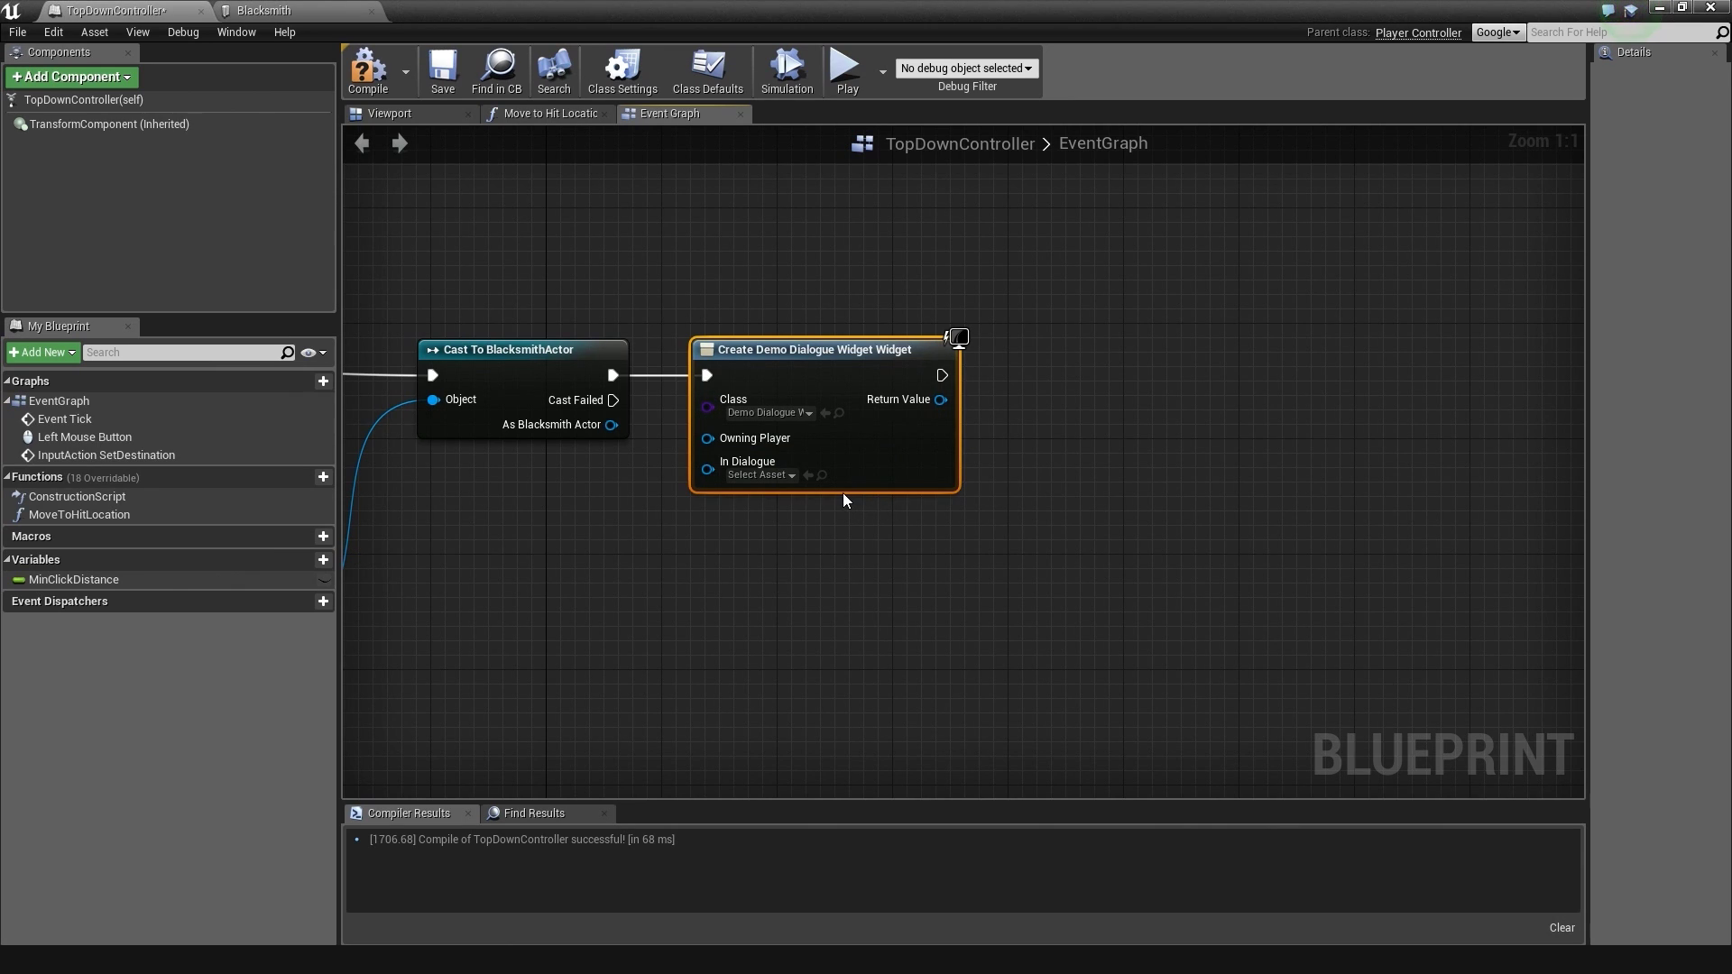
left_click(790, 477)
left_click(775, 544)
Add an Add to Viewport node from the dialogue widget's Return Value, align it in the row, and select both widget nodes
left_click_drag(941, 399, 1021, 398)
type("add")
left_click(1110, 520)
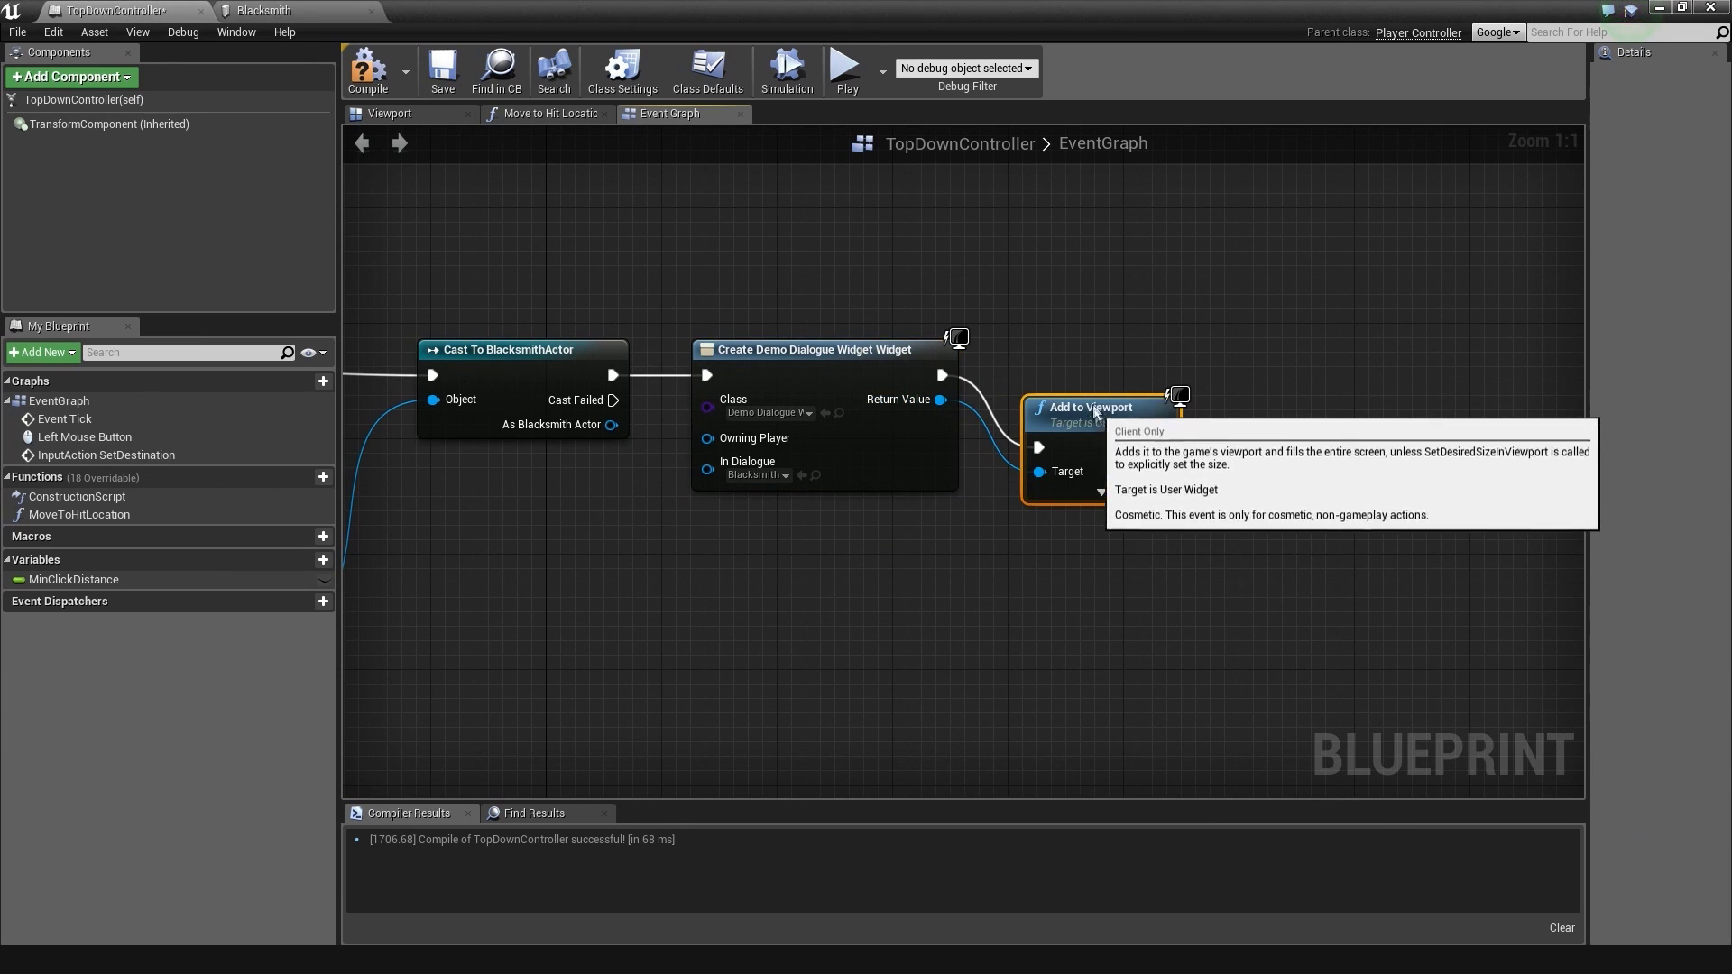
left_click_drag(1081, 357, 1081, 343)
left_click_drag(1163, 245, 783, 635)
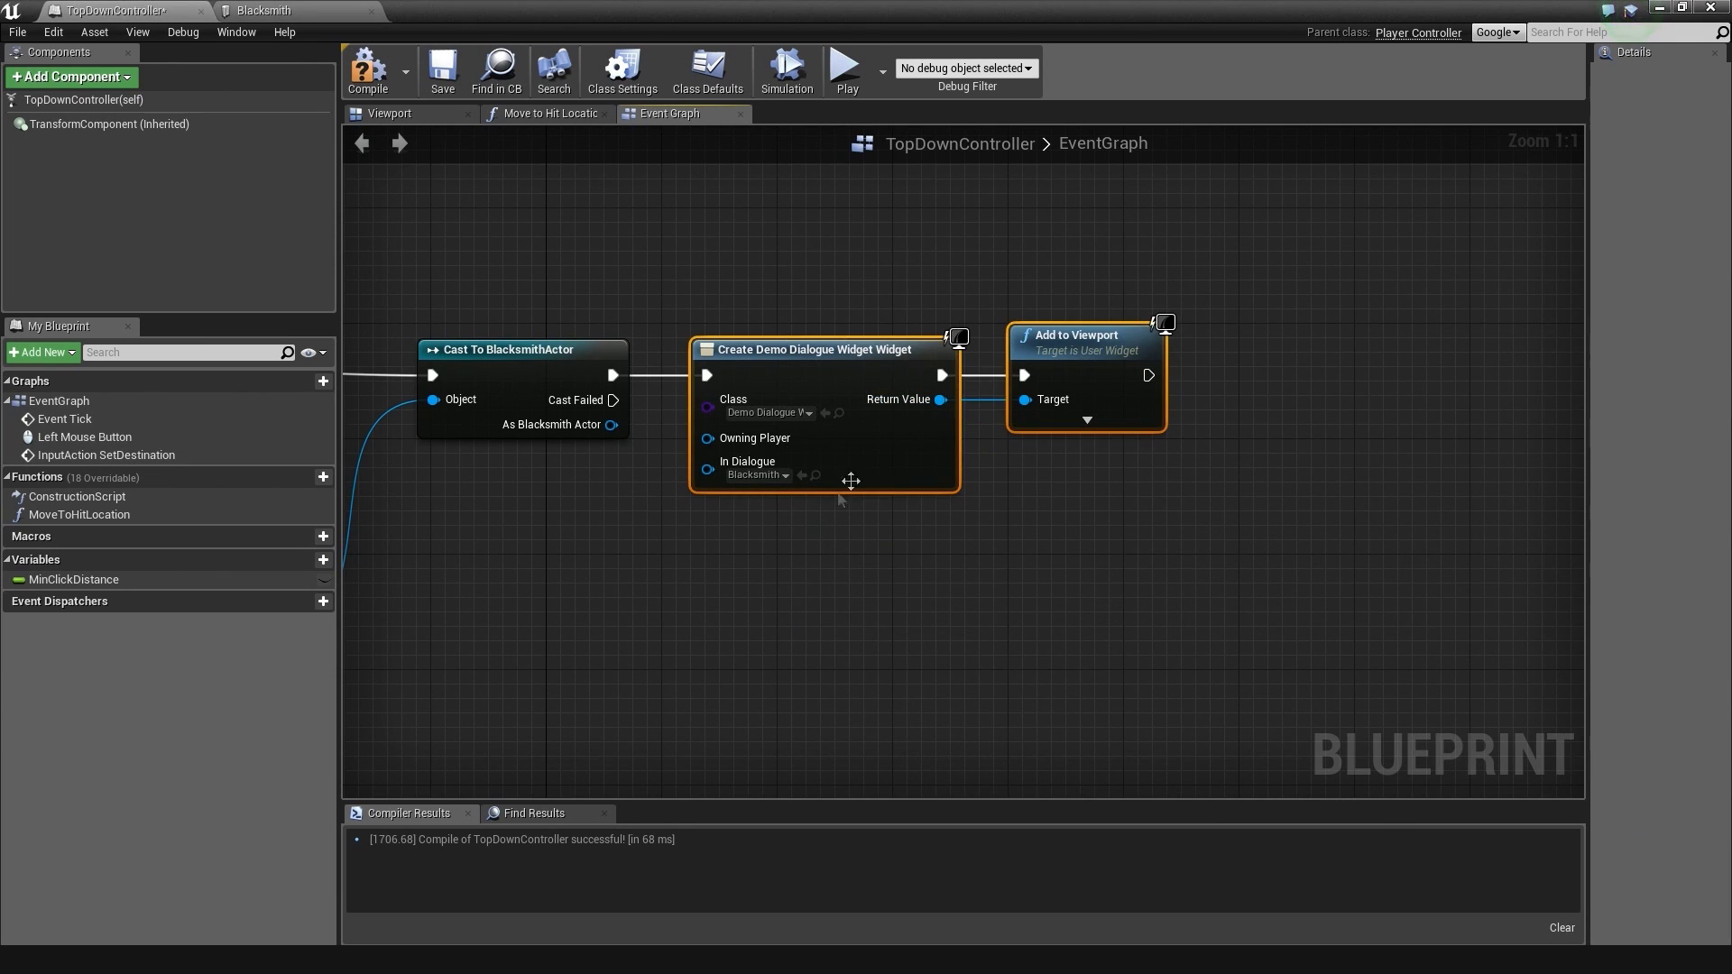
Compile and save the TopDownController blueprint and return to the level editor
left_click(368, 72)
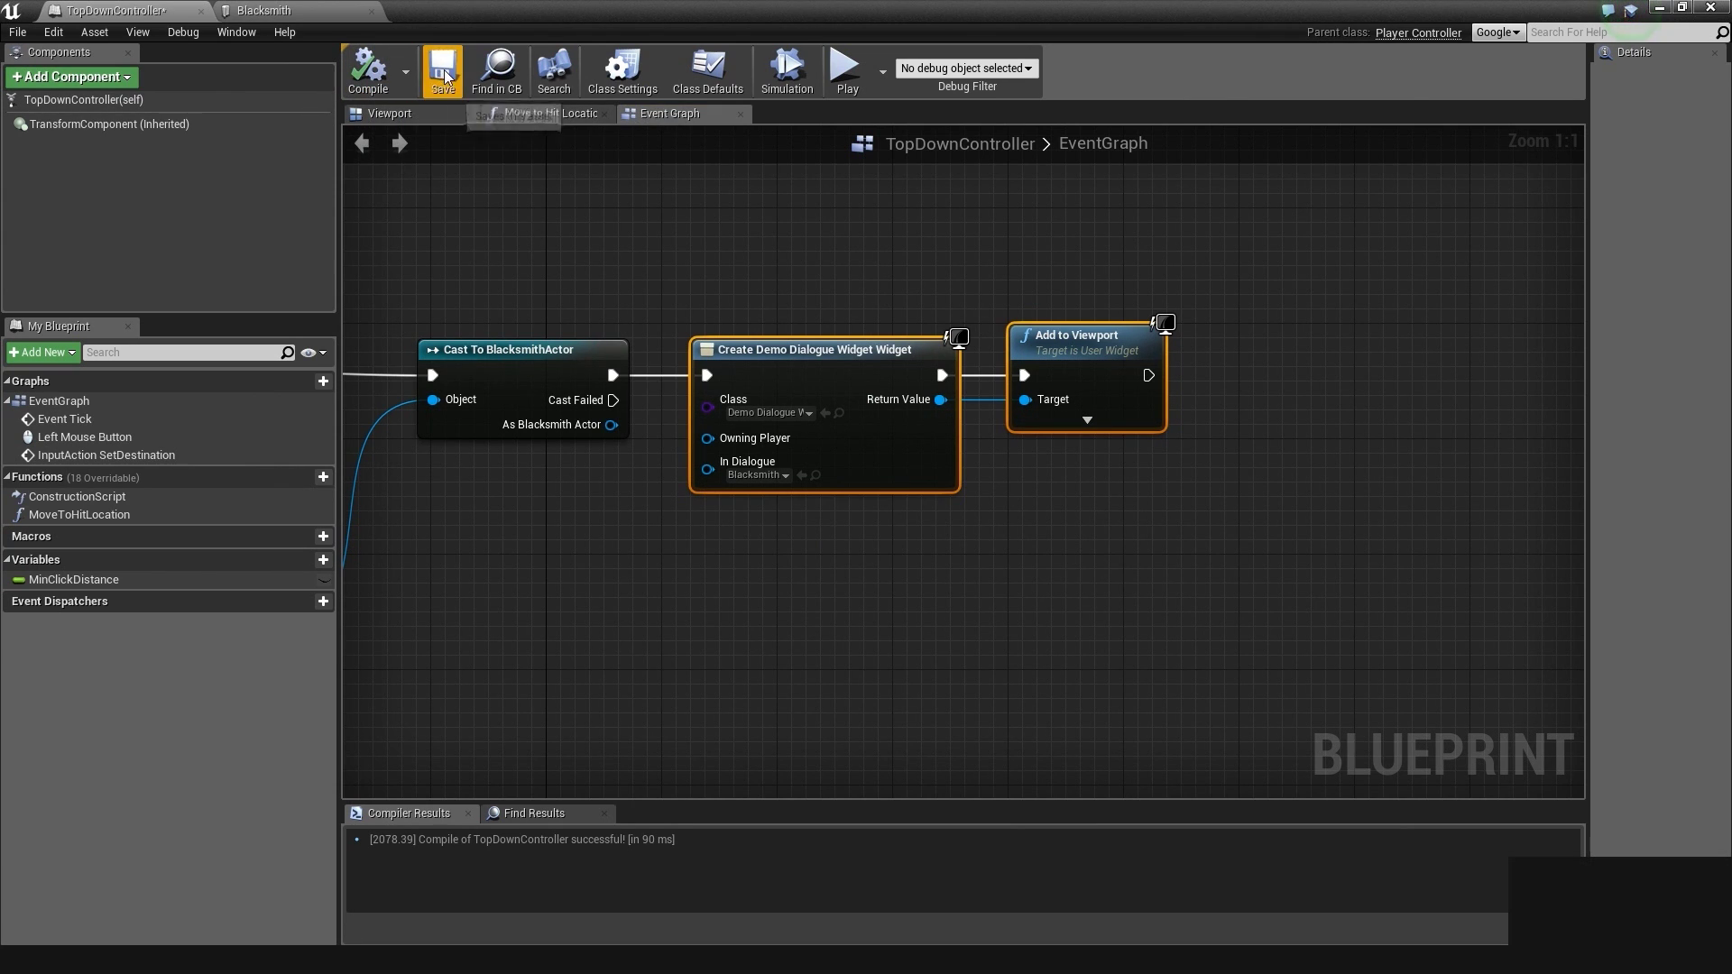
left_click(442, 72)
left_click(1659, 8)
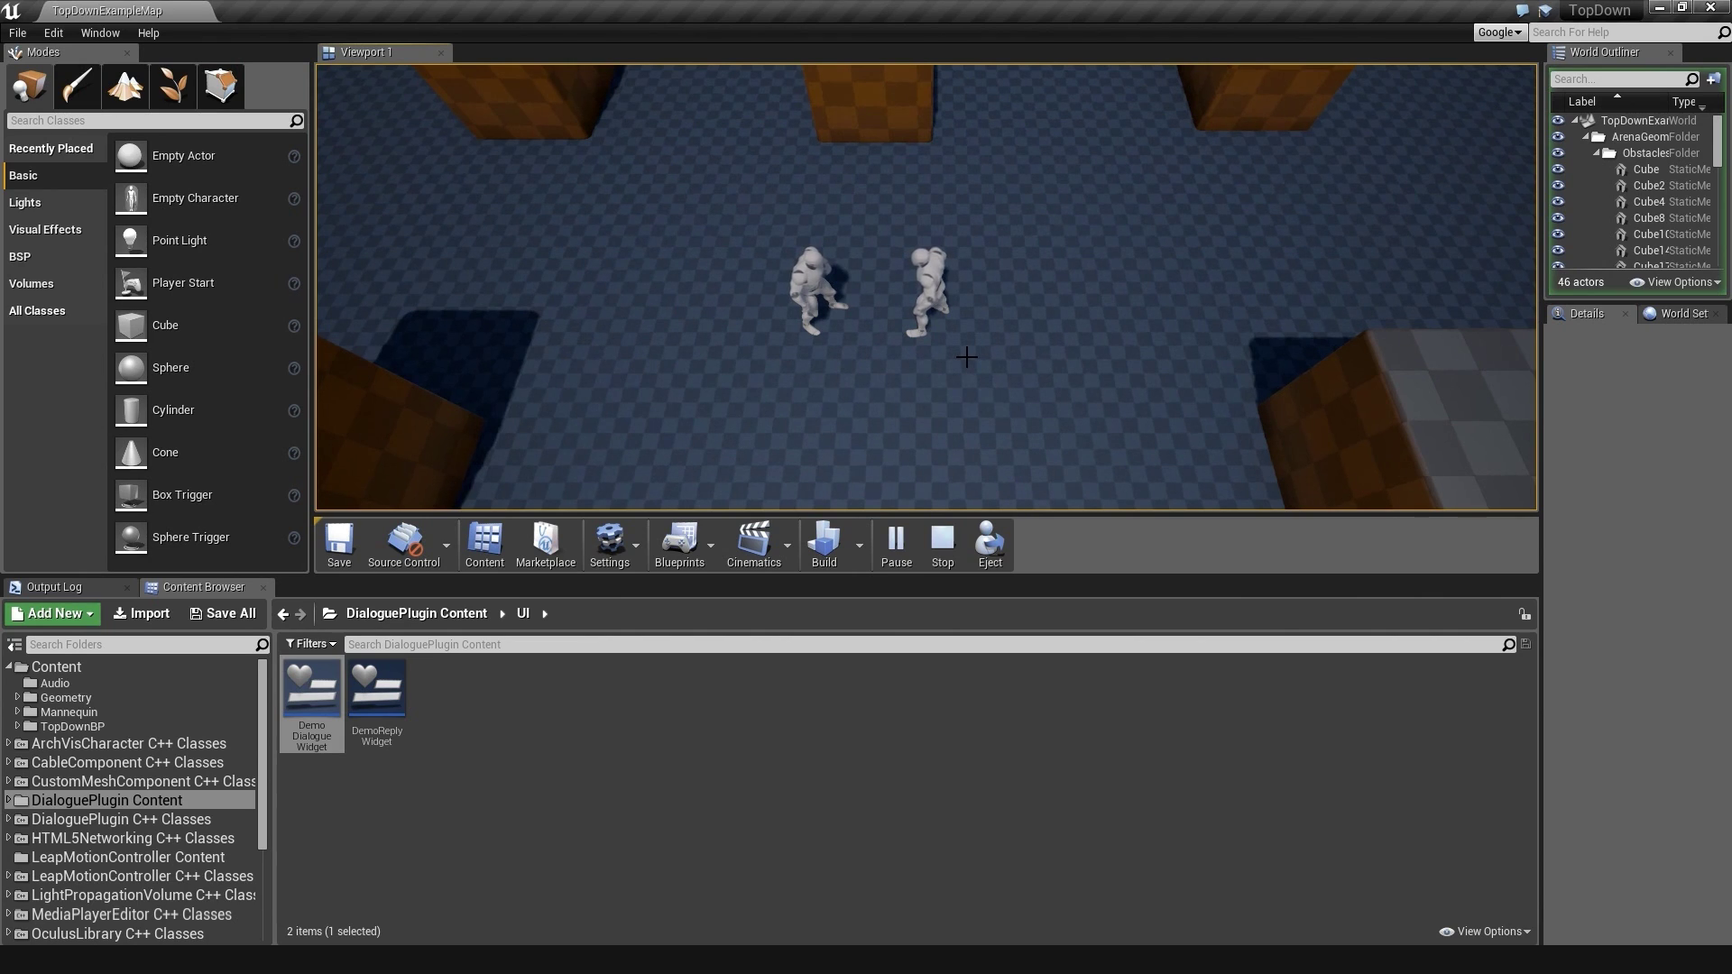
Test talking to the blacksmith in the running level, choosing "Nice forge.", "Which way is the tavern?" and "I have another question."
left_click(822, 285)
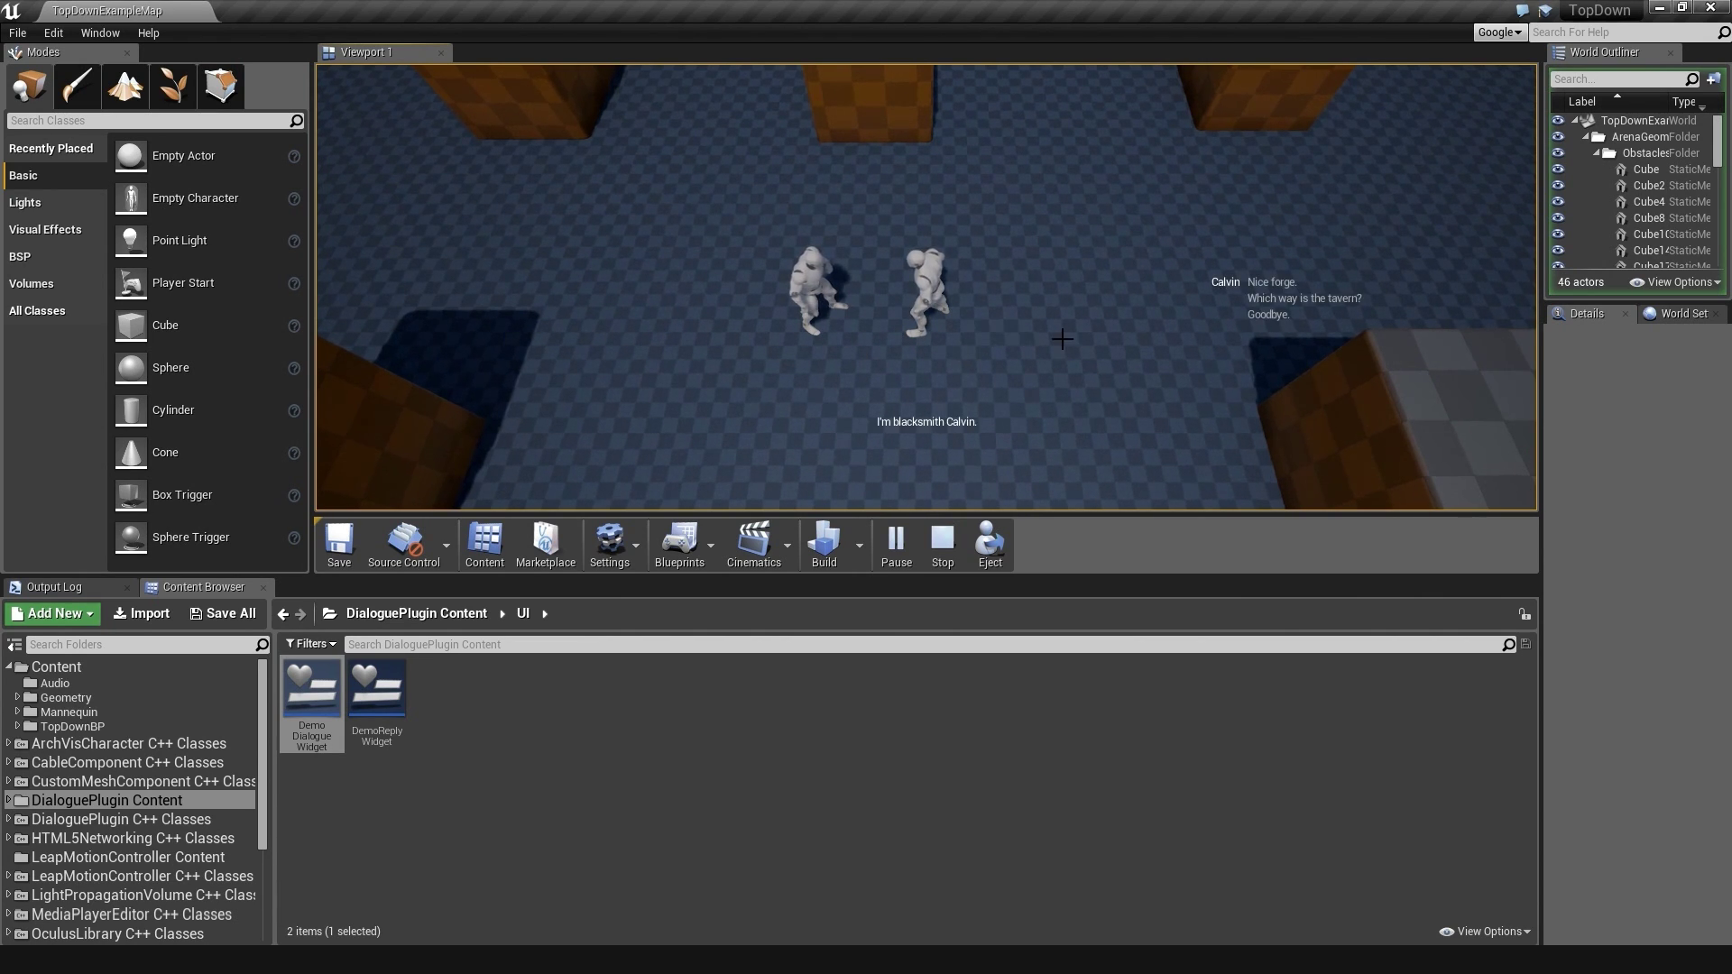
left_click(1273, 287)
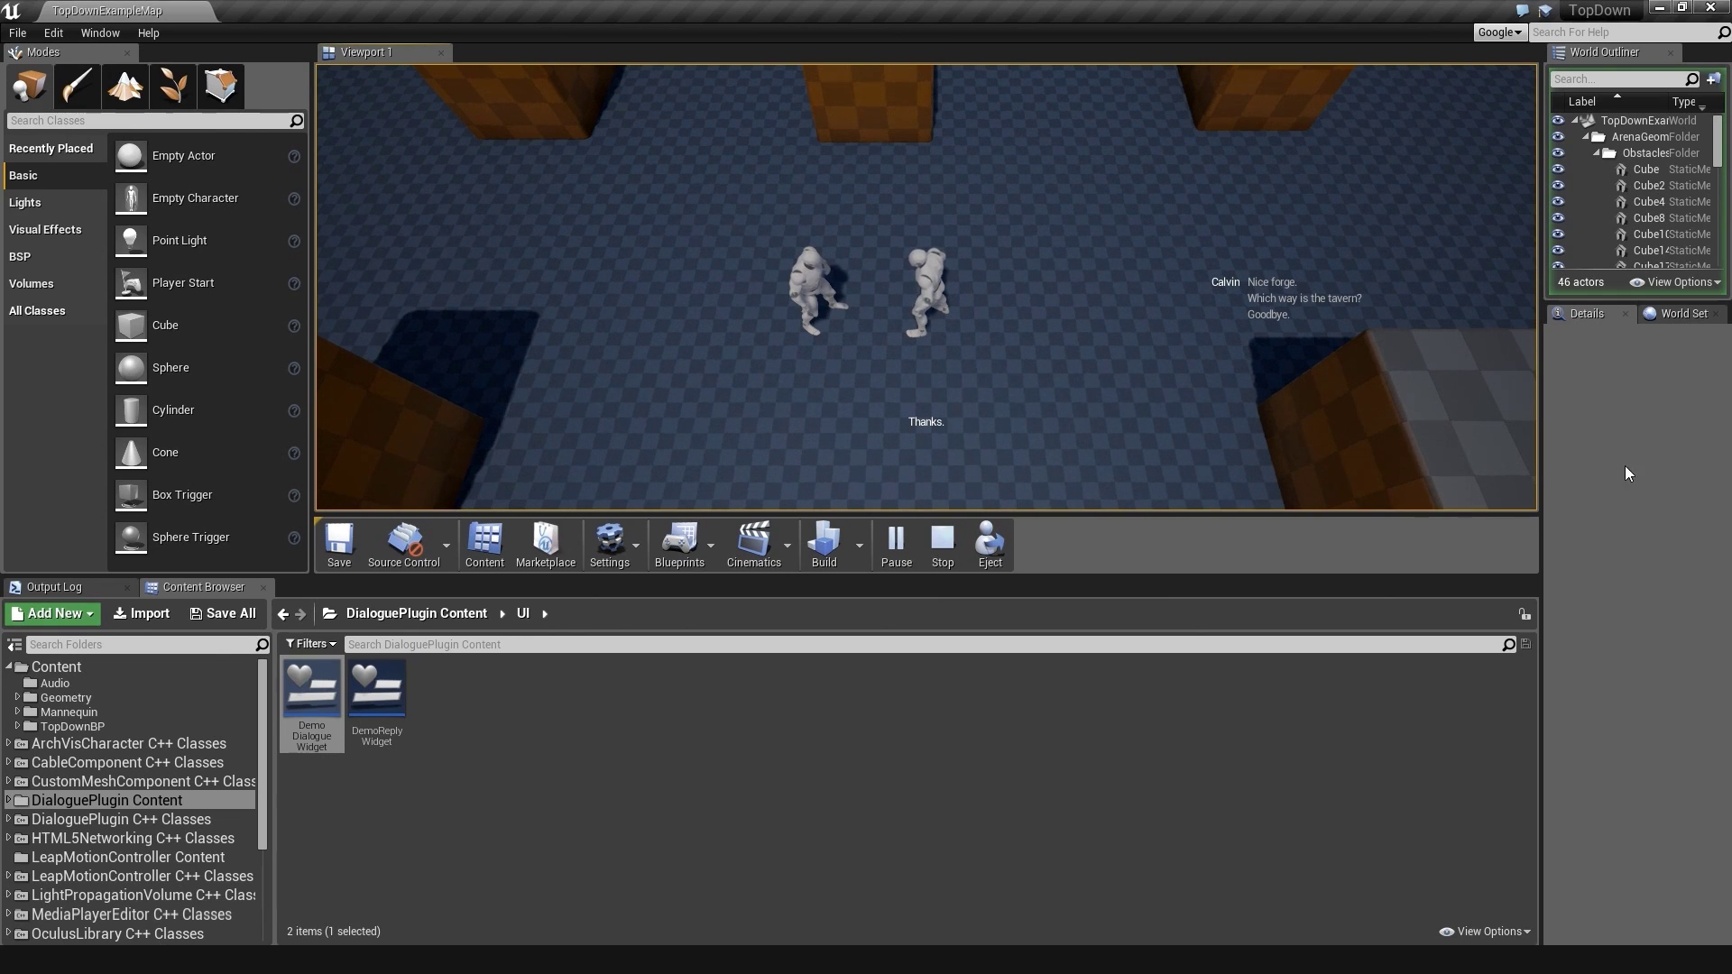
left_click(1351, 302)
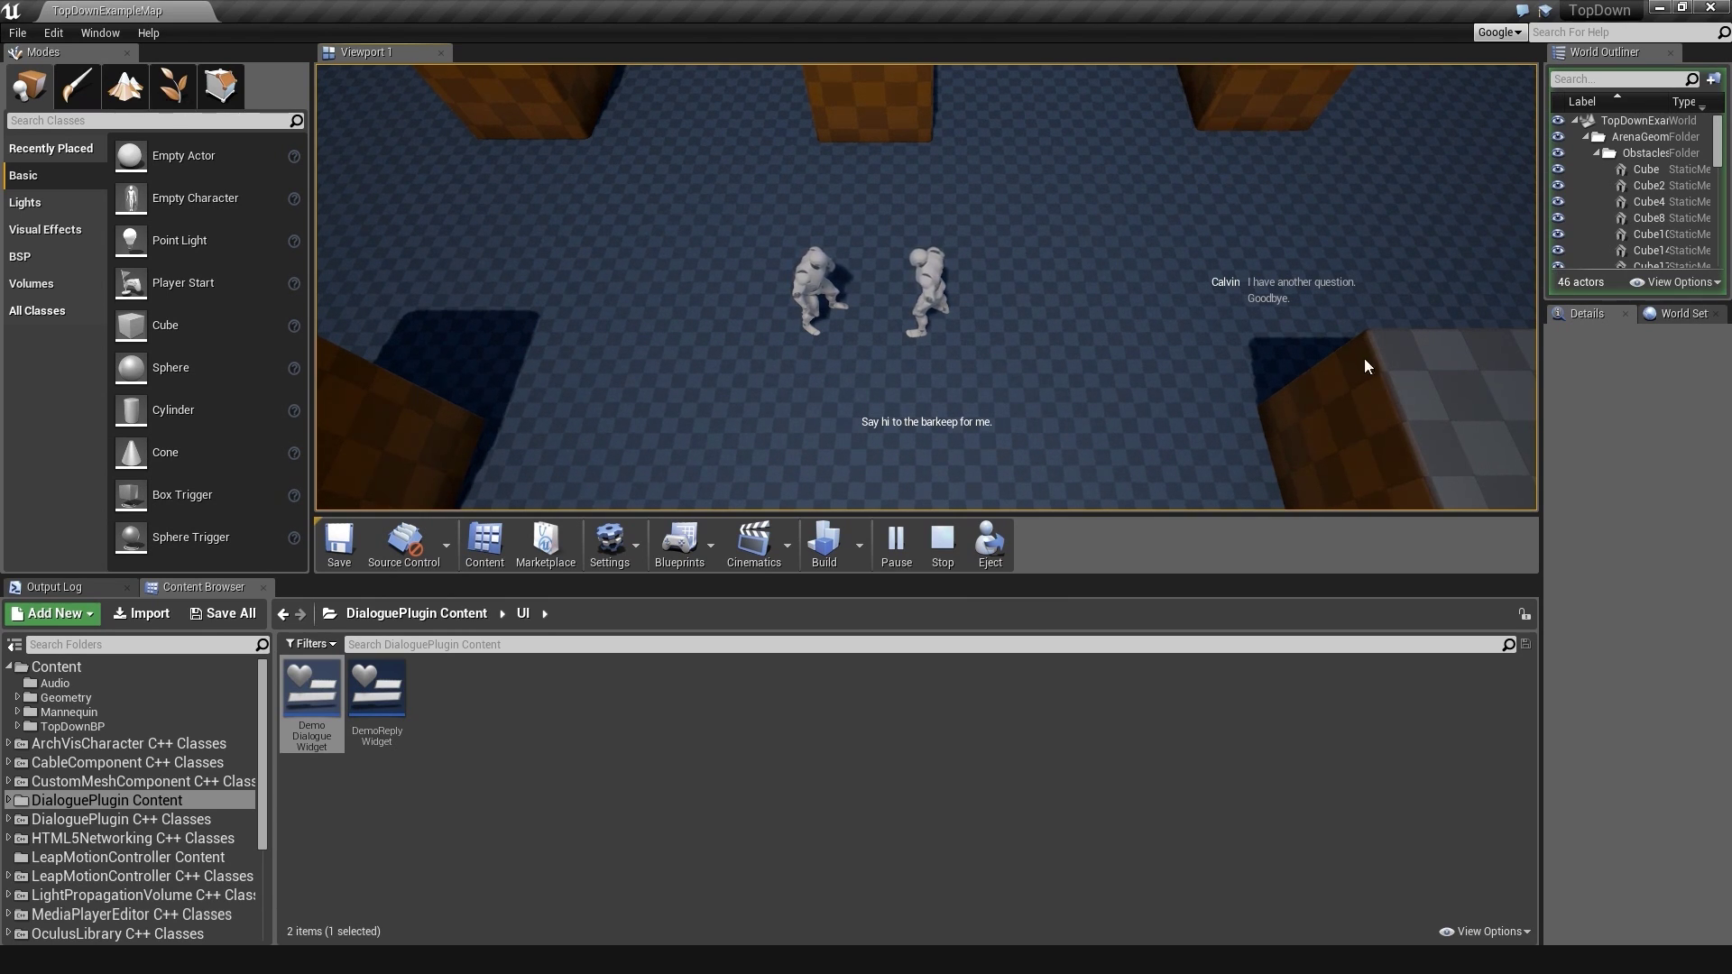
left_click(1335, 282)
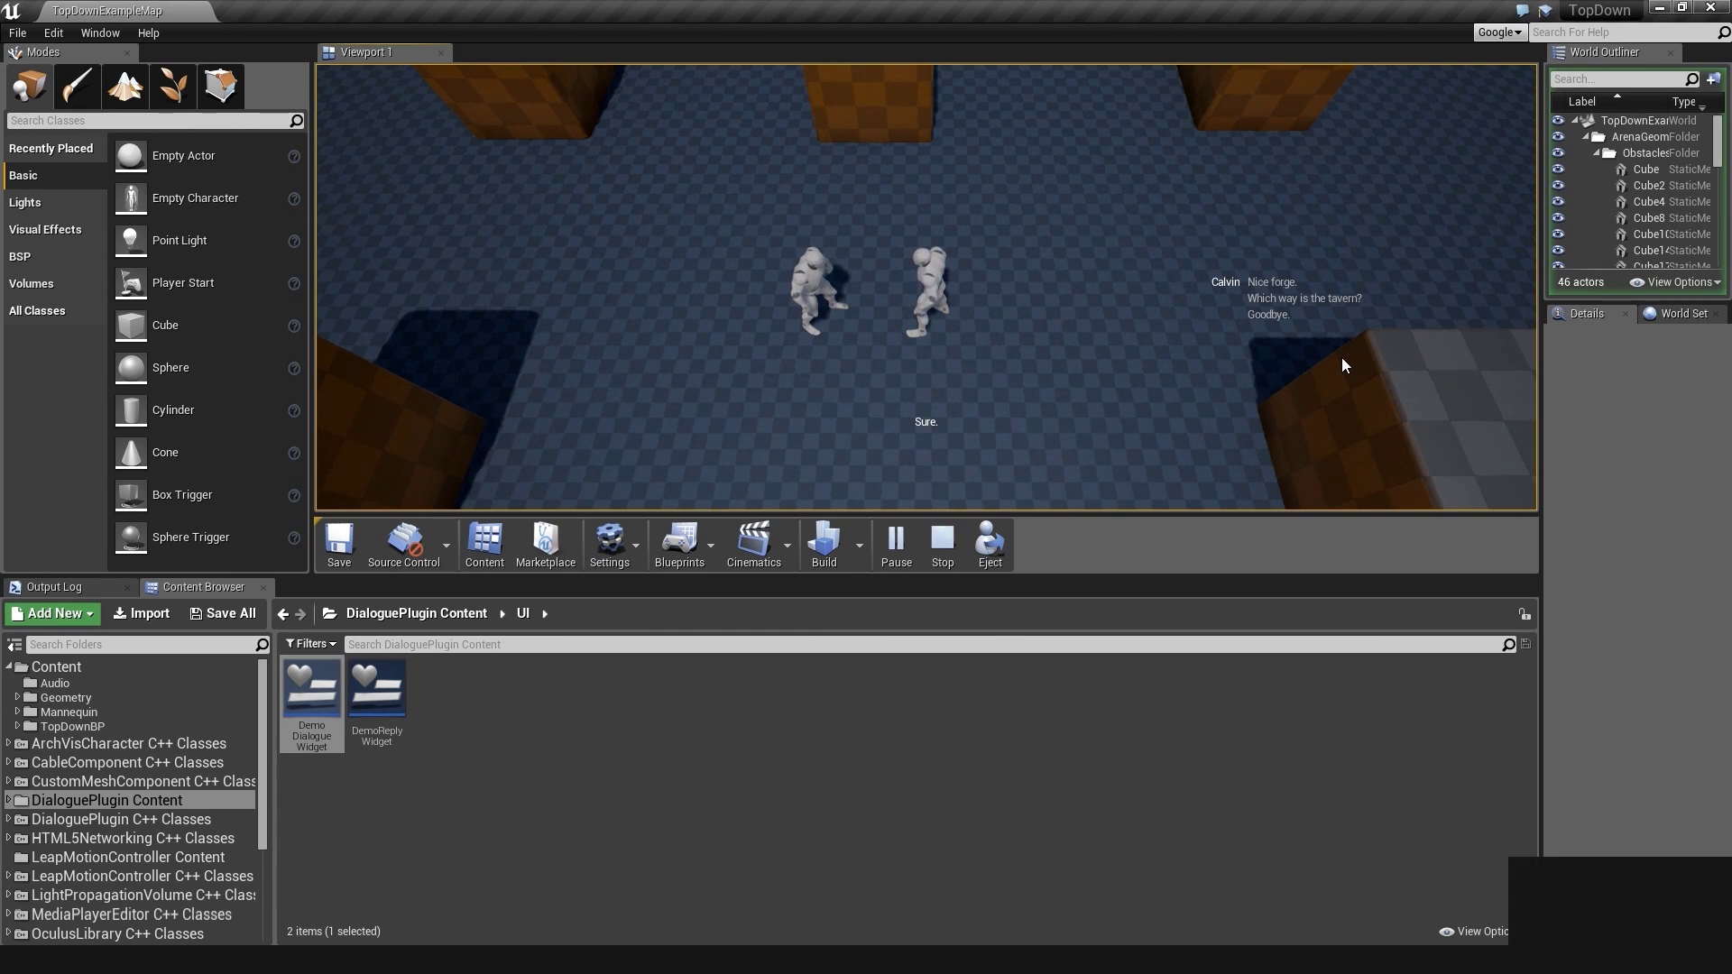